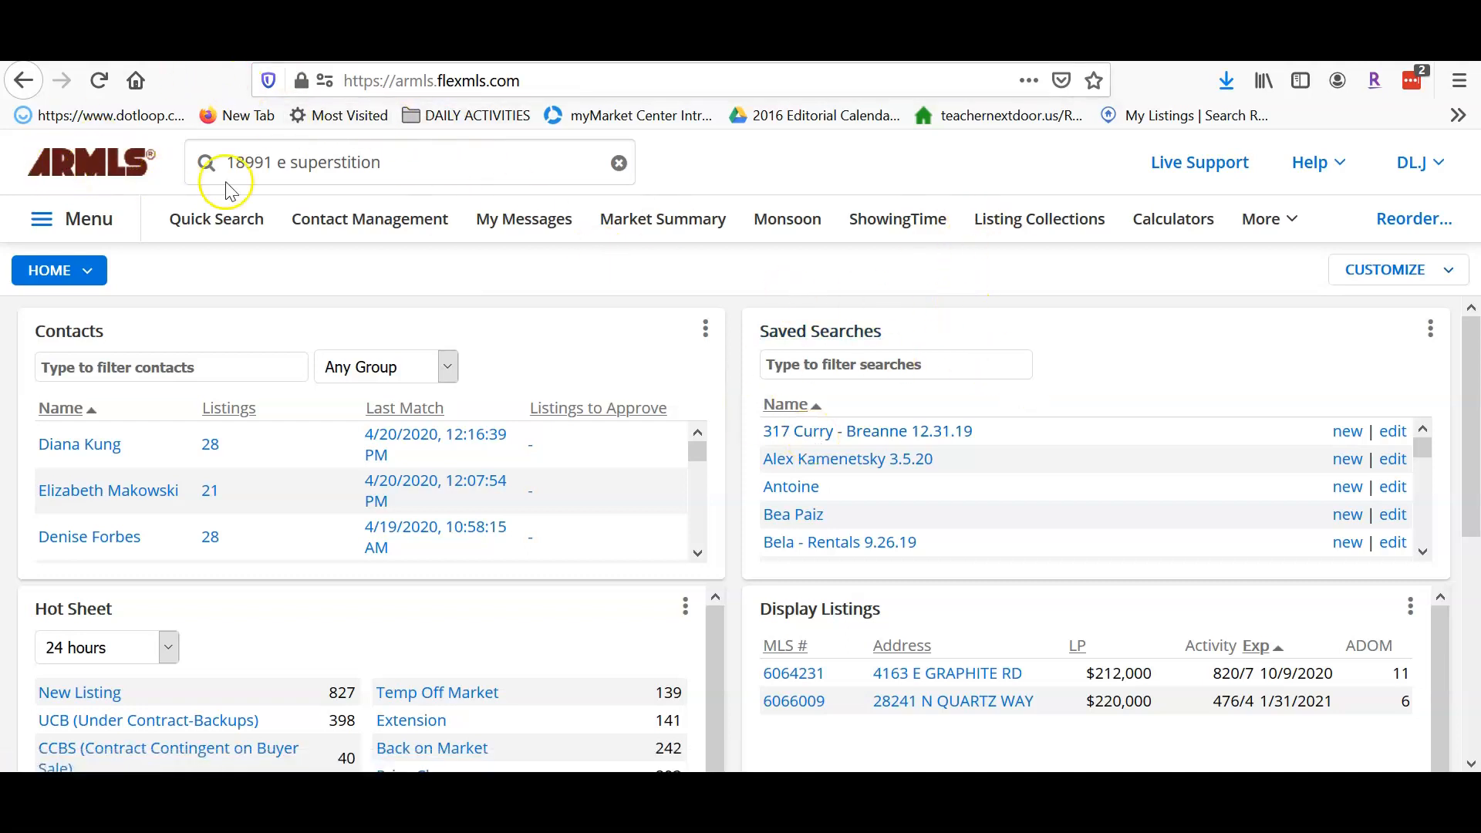
# - Start a new residential Quick Search and look up the subject's COPPER BASIN subdivision in Monsoon
pyautogui.click(203, 223)
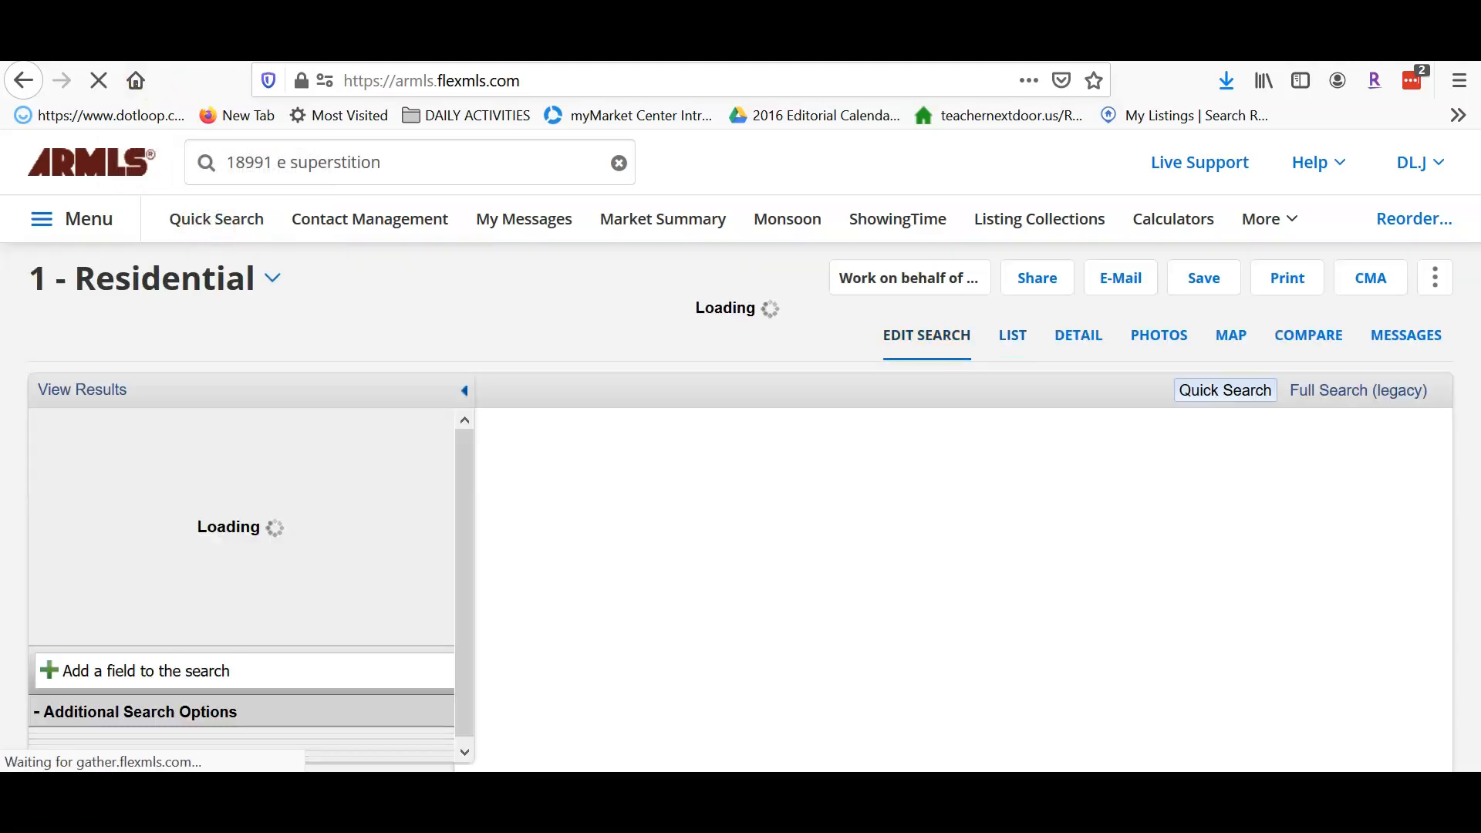
pyautogui.click(210, 44)
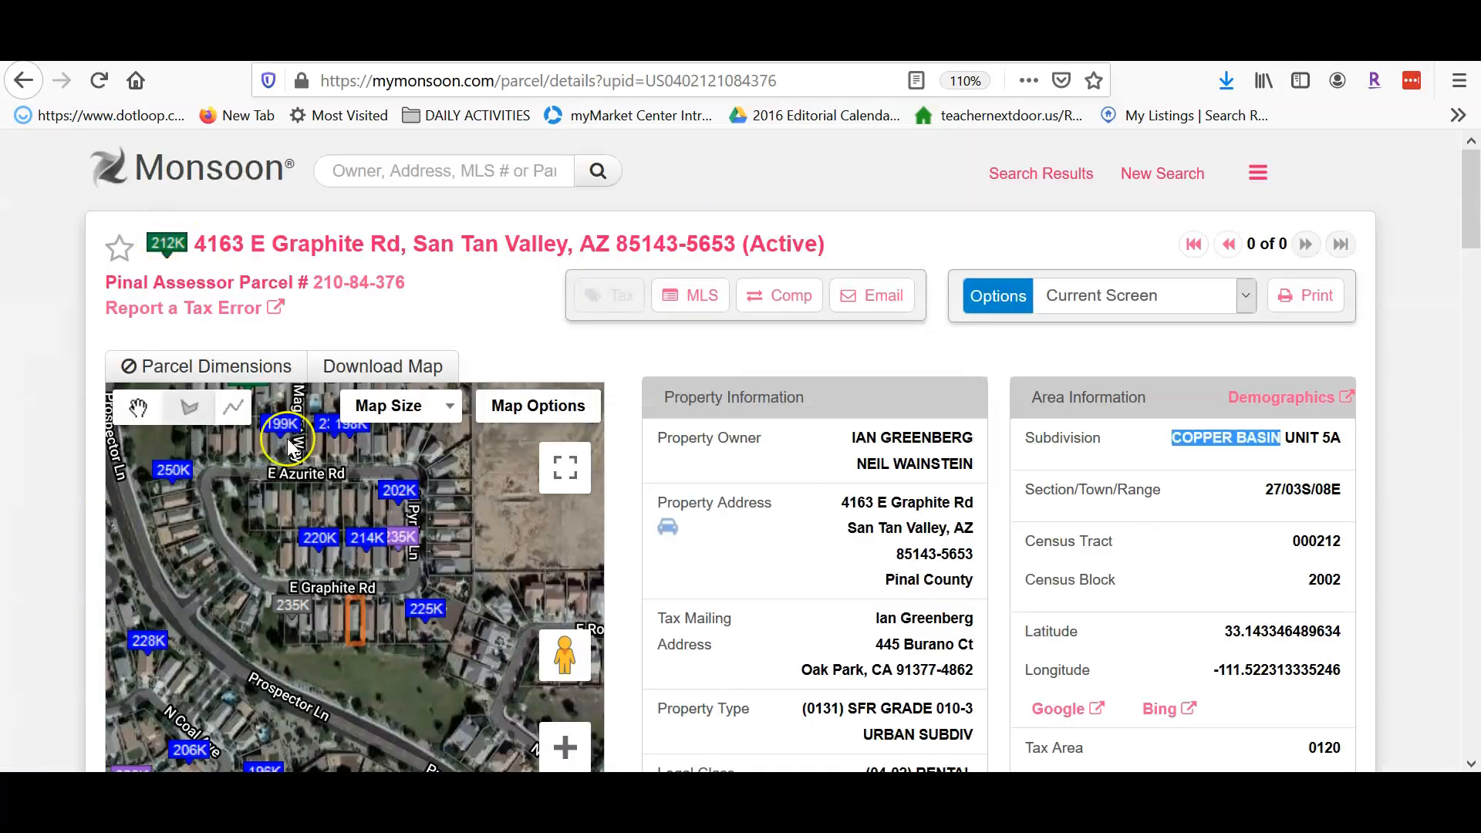
pyautogui.moveTo(1177, 443); pyautogui.dragTo(1282, 438)
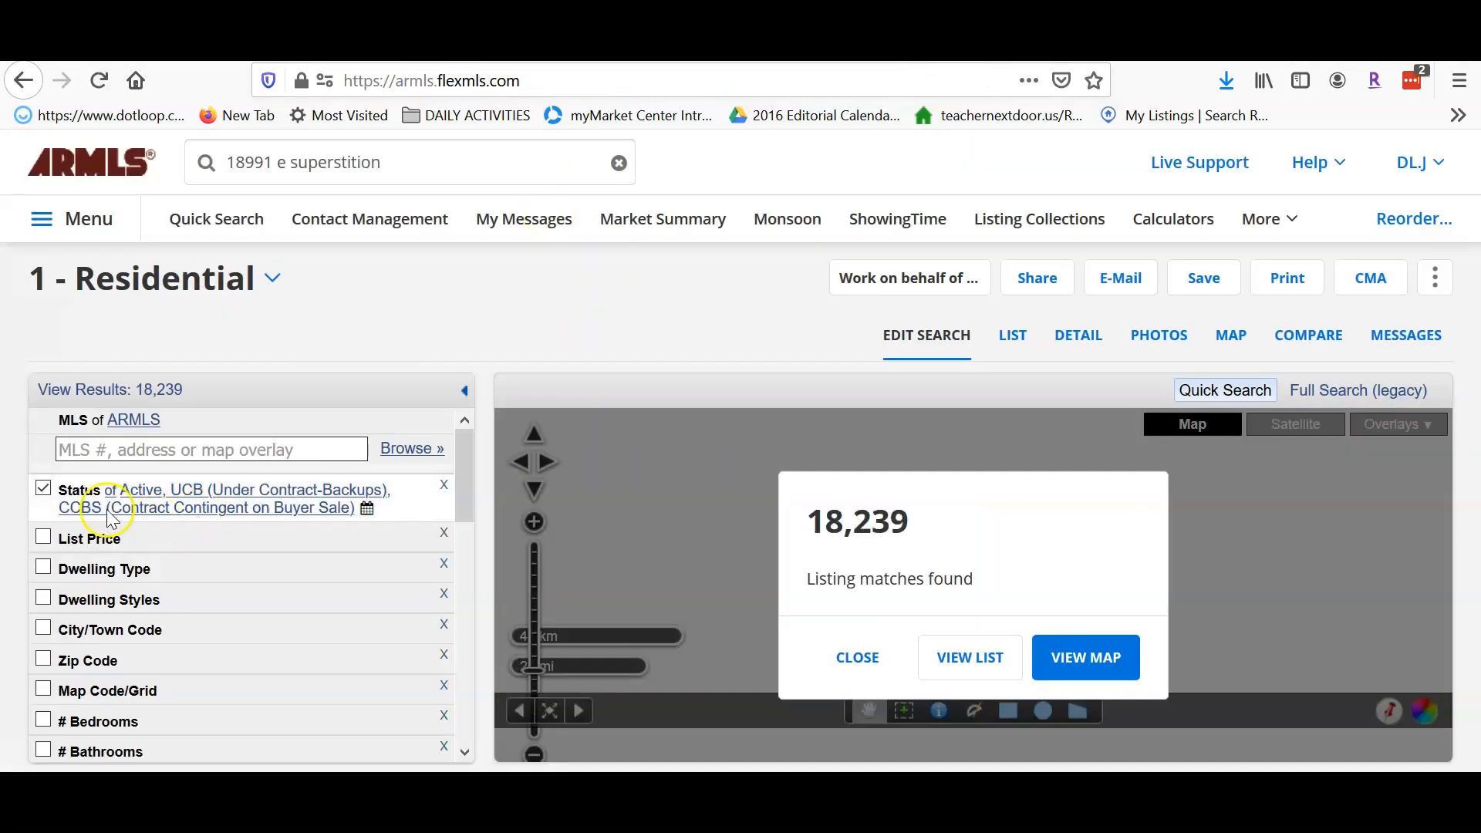
# - Add Coming Soon, Pending and Closed to the listing Status criterion
pyautogui.moveTo(465, 448)
pyautogui.mouseDown()
pyautogui.moveTo(466, 461)
pyautogui.moveTo(468, 437)
pyautogui.mouseUp()
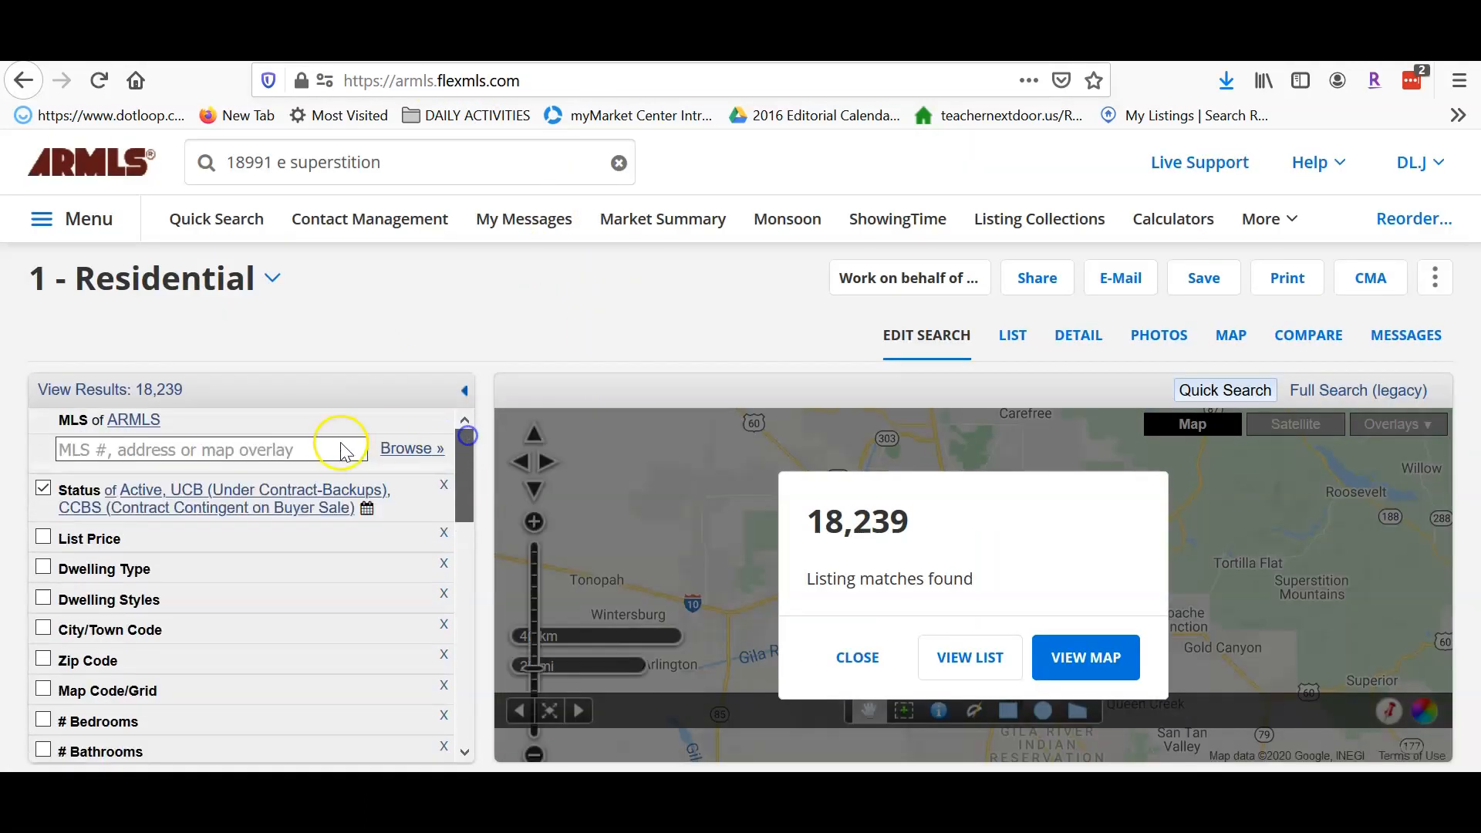
pyautogui.click(139, 492)
pyautogui.moveTo(90, 537)
pyautogui.mouseDown()
pyautogui.moveTo(93, 615)
pyautogui.moveTo(100, 557)
pyautogui.mouseUp()
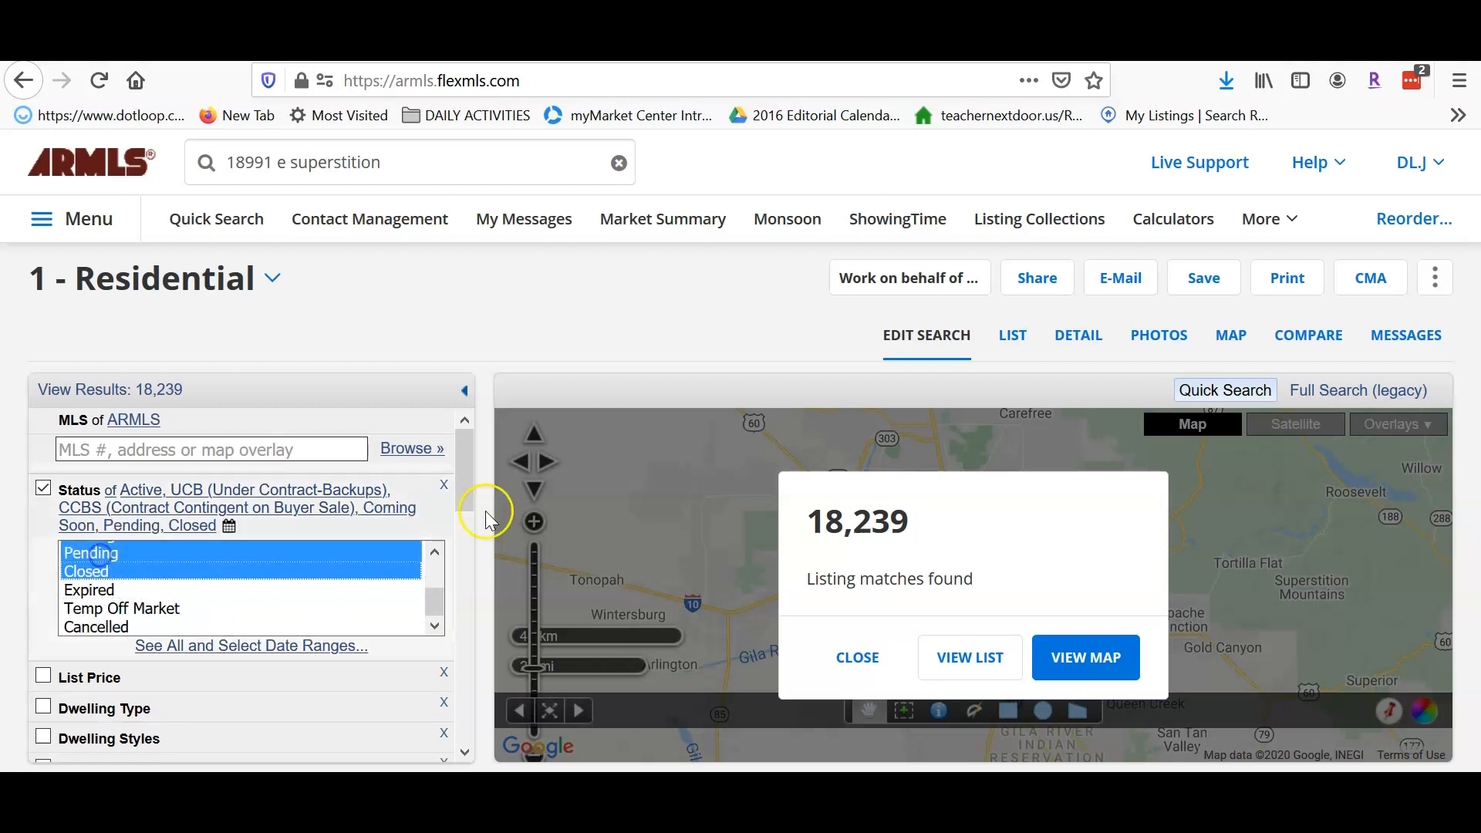
# - Keep Pending and Closed without Coming Soon, and limit Close of Escrow Date to 10/20/2019–04/20/2030
pyautogui.click(436, 552)
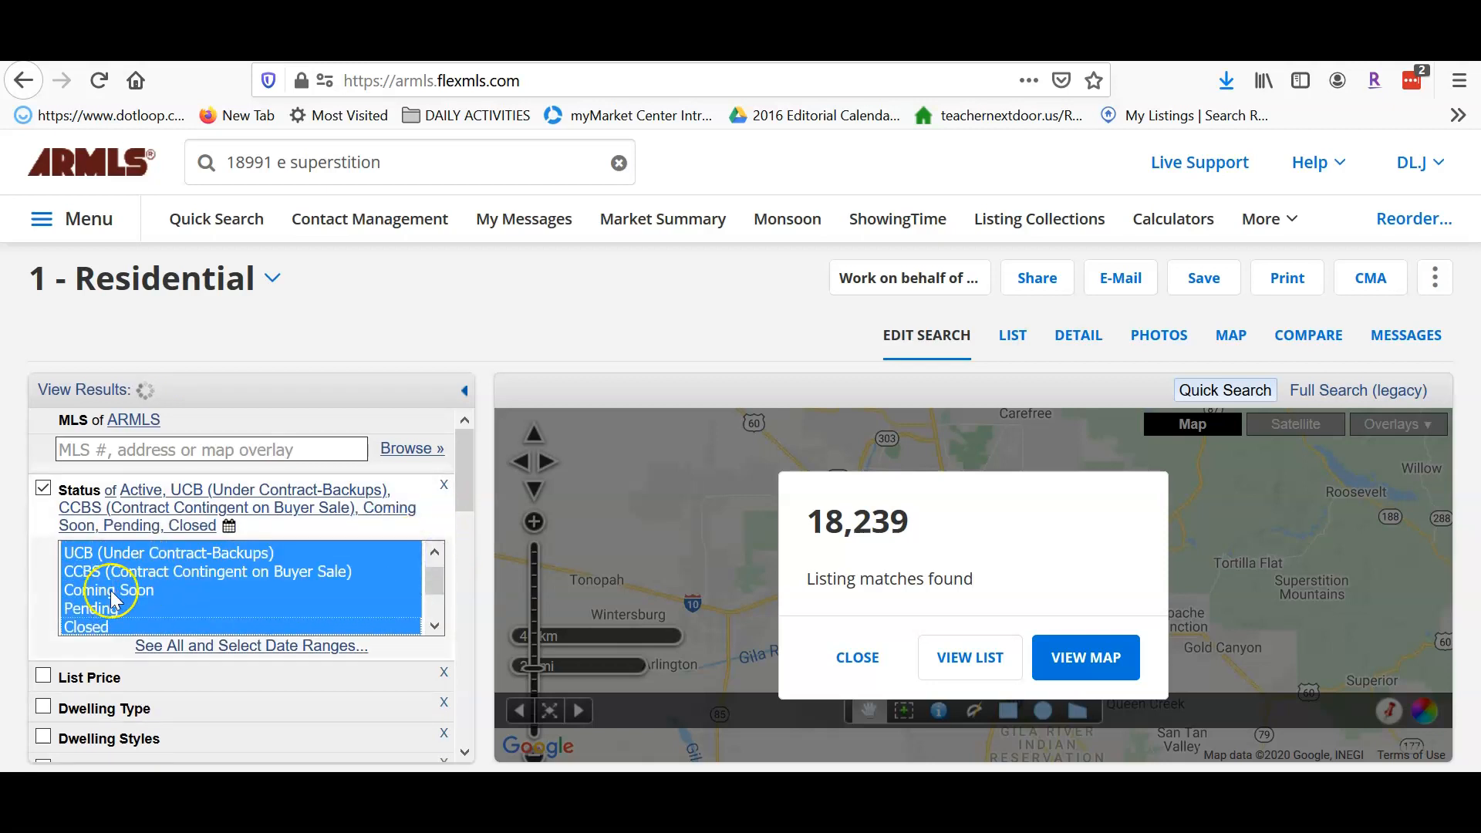
pyautogui.keyDown('ctrl'); pyautogui.click(111, 591); pyautogui.keyUp('ctrl')
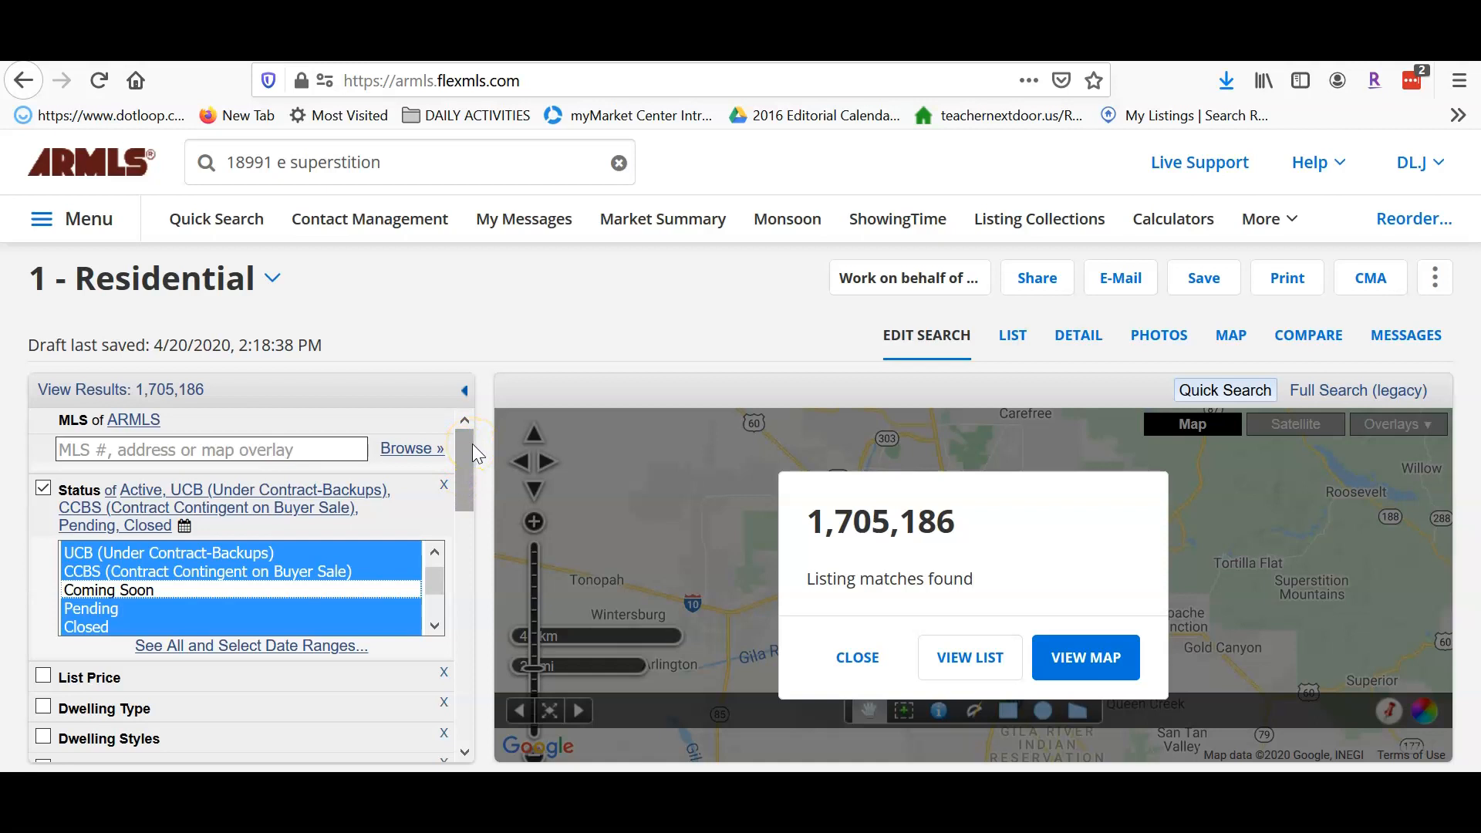
pyautogui.click(245, 653)
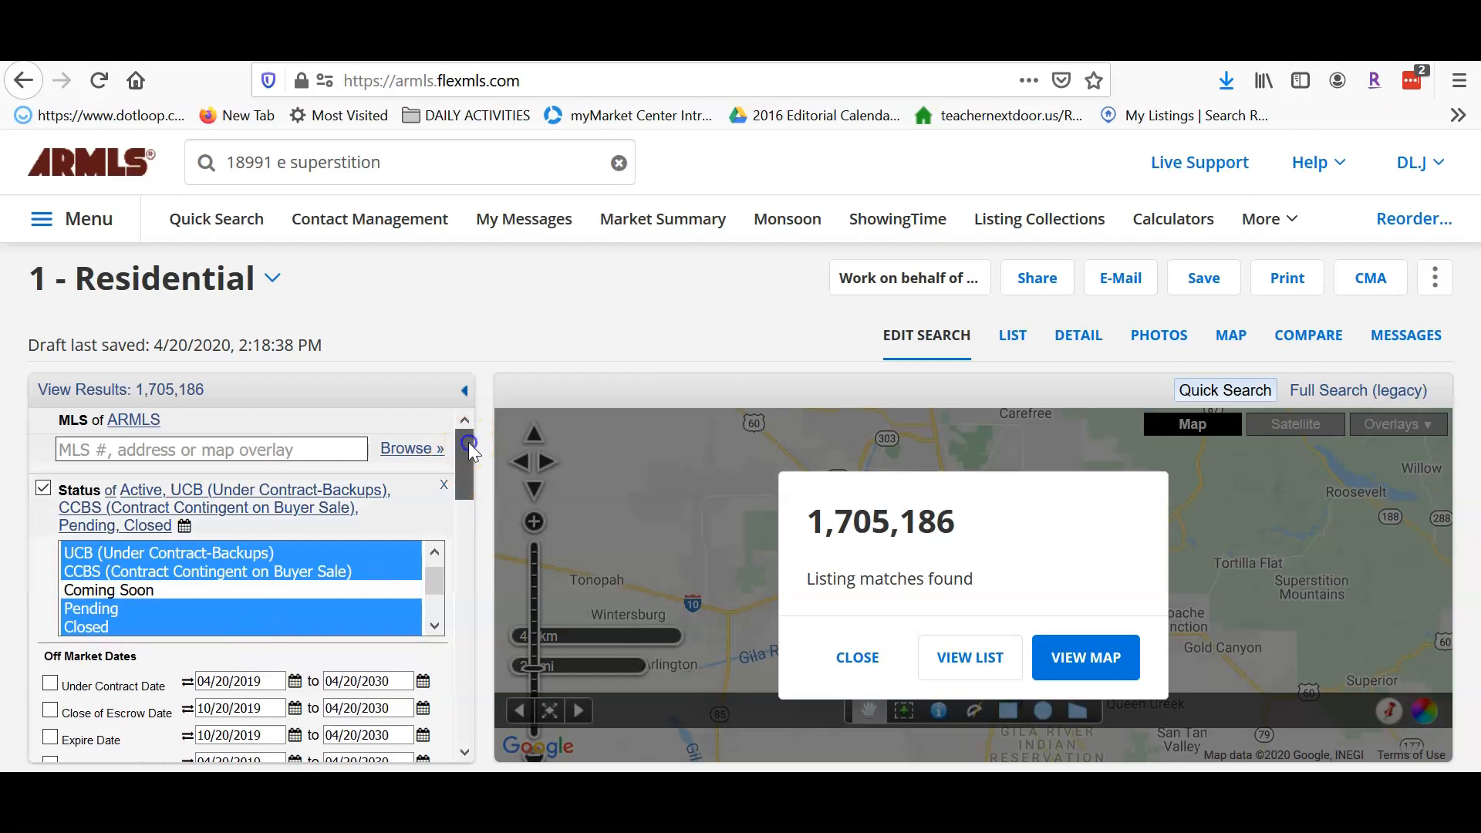
pyautogui.scroll(-2, 471, 451)
pyautogui.click(51, 618)
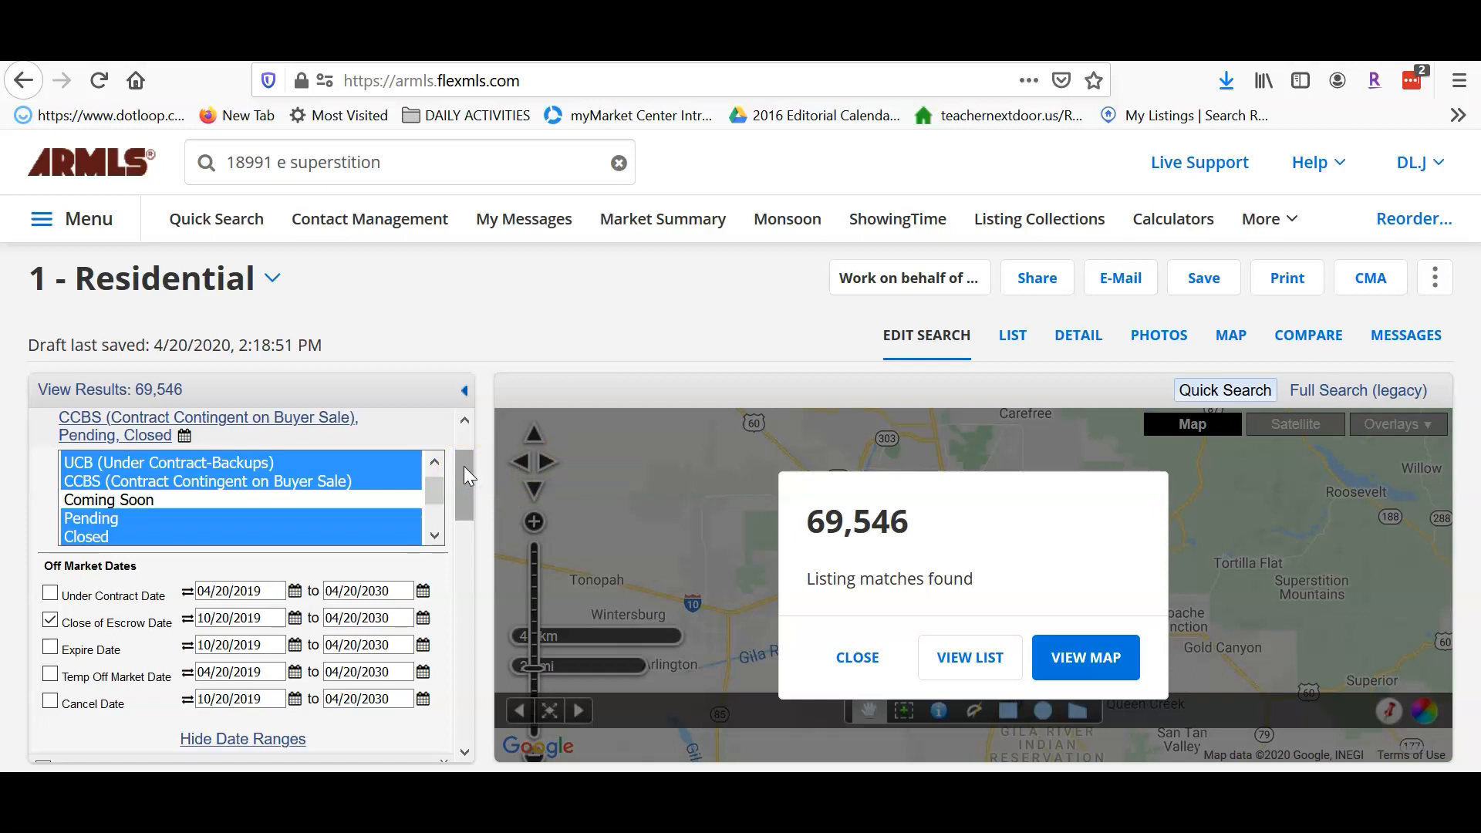
pyautogui.moveTo(461, 456); pyautogui.dragTo(468, 537)
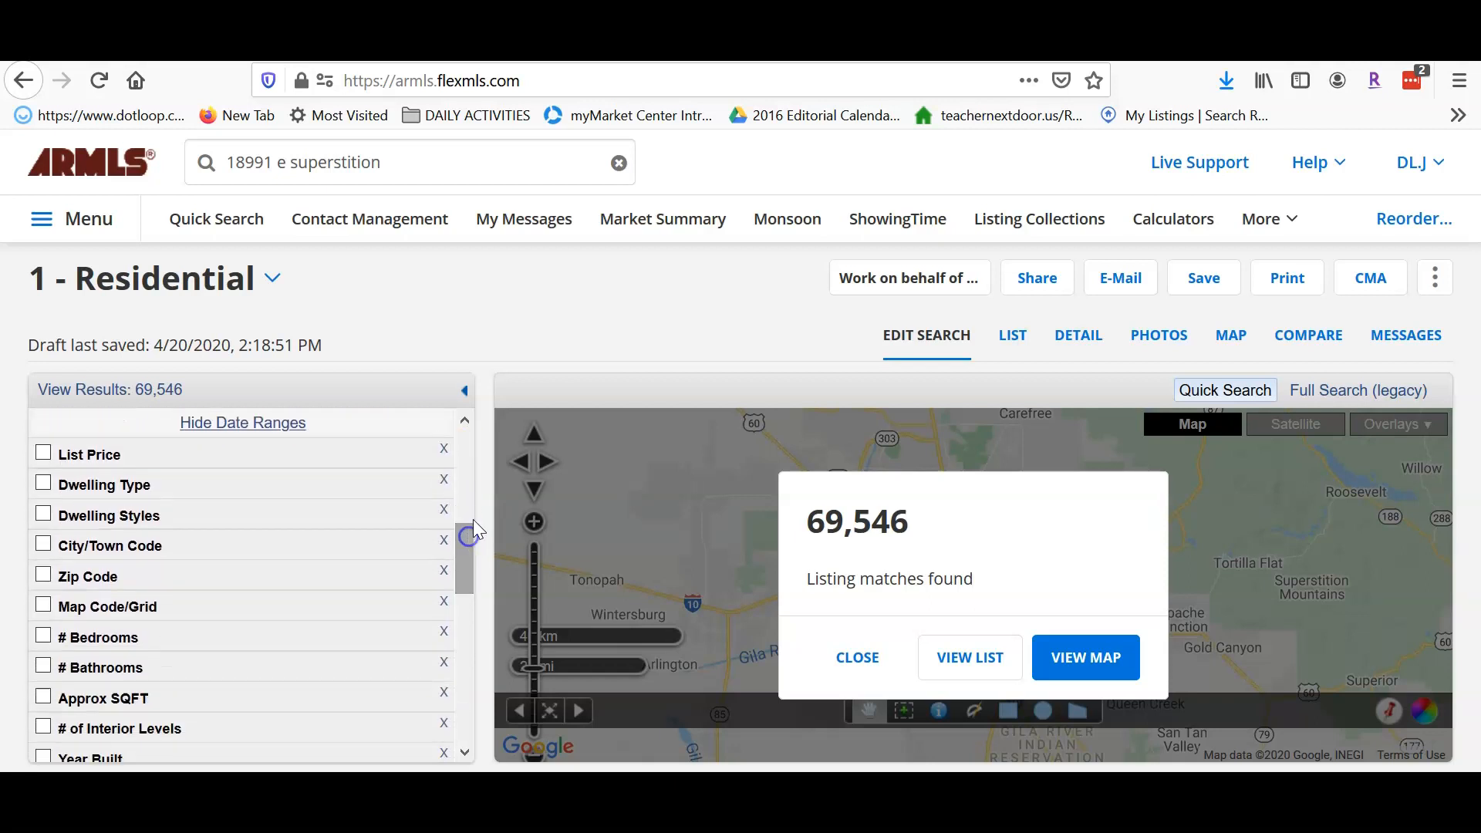
# - Limit Dwelling Type to Single Family - Detached and Dwelling Styles to Detached, leaving 56,233 matches
pyautogui.click(43, 484)
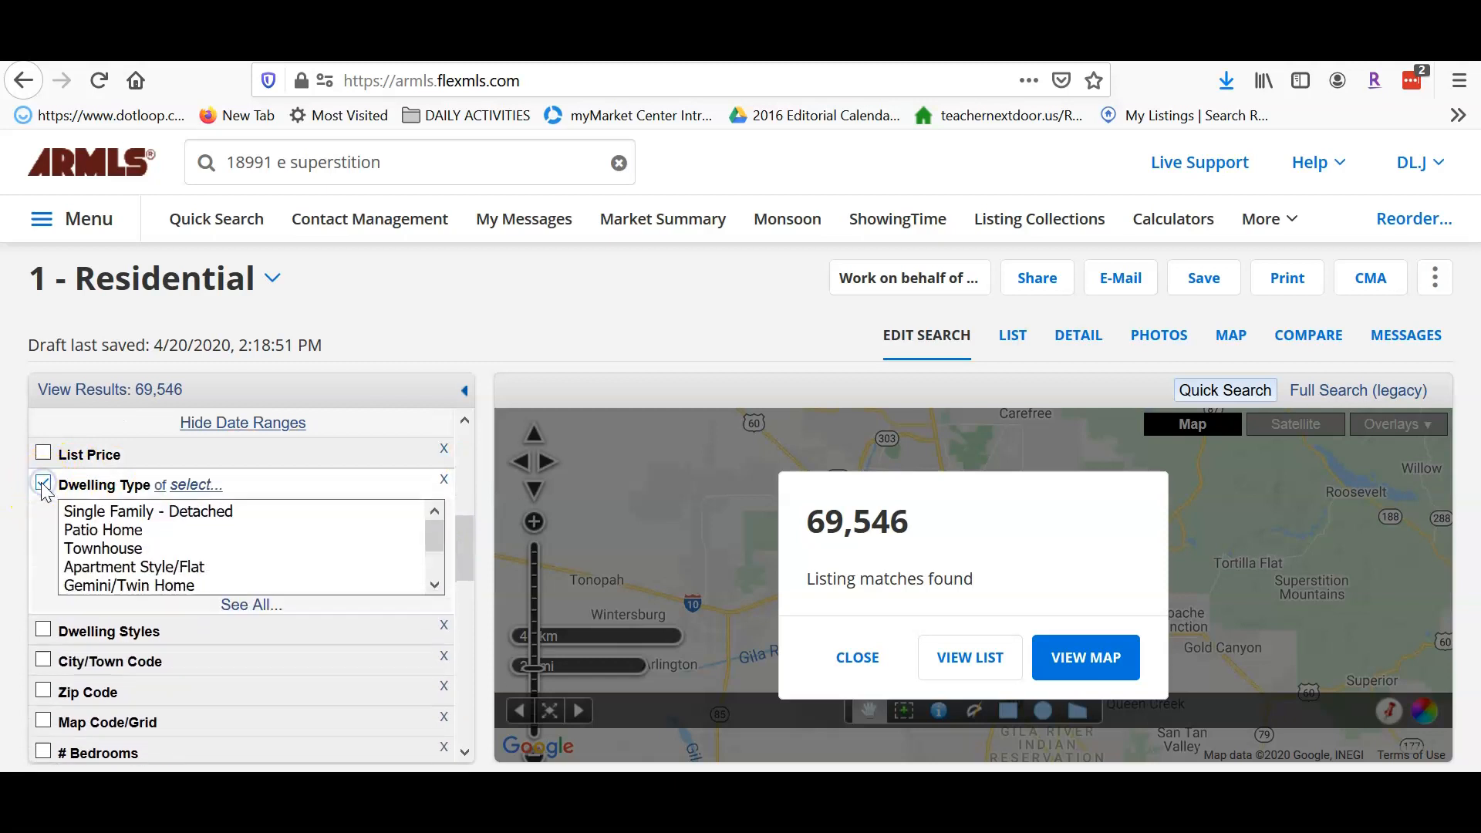
pyautogui.click(106, 513)
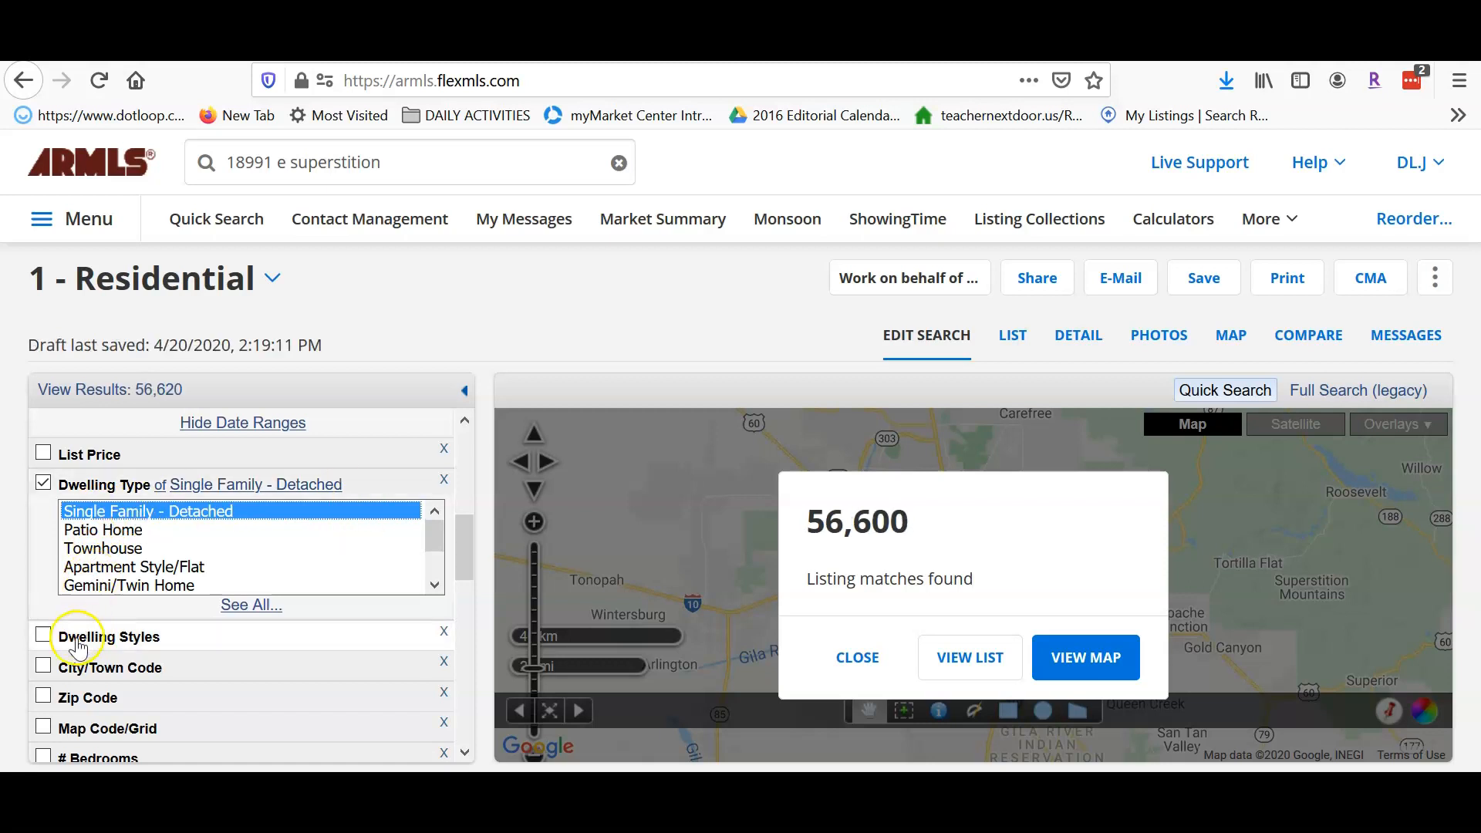
pyautogui.scroll(-3, 466, 537)
pyautogui.click(43, 496)
pyautogui.click(90, 528)
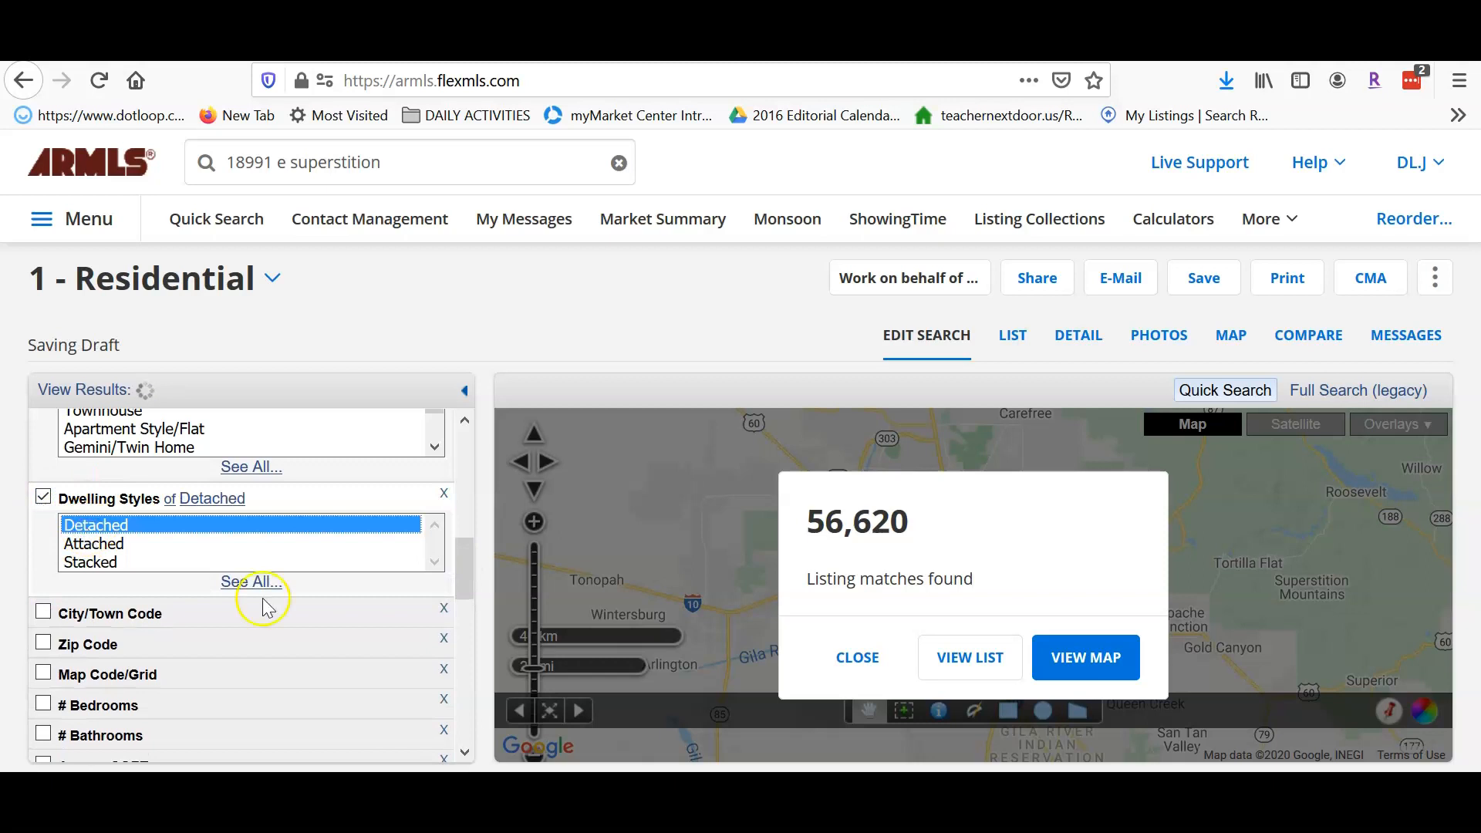
pyautogui.moveTo(465, 548); pyautogui.dragTo(466, 612)
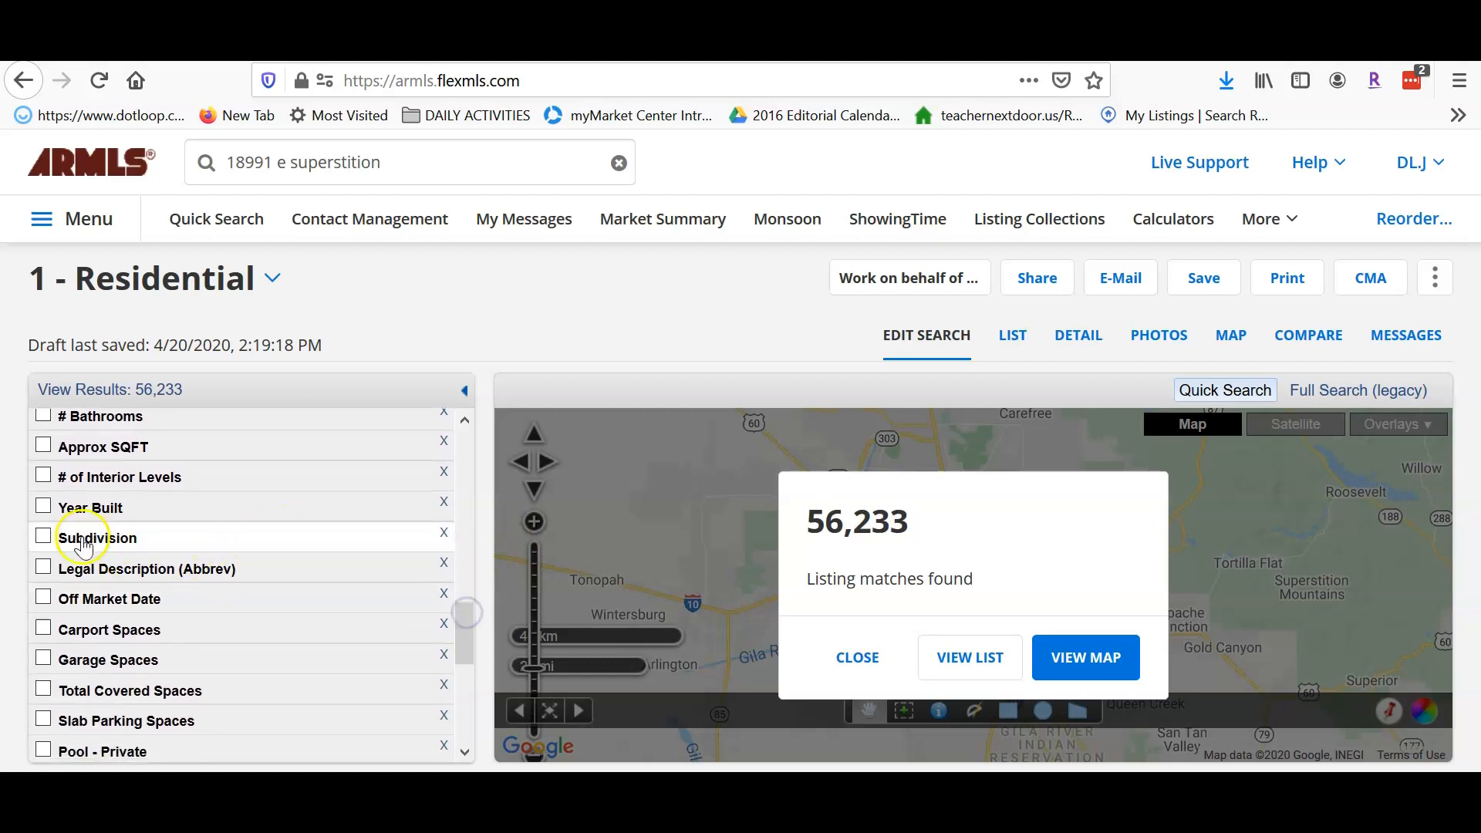
# - Add a Subdivision criterion set to Copper Basin
pyautogui.click(43, 536)
pyautogui.click(101, 562)
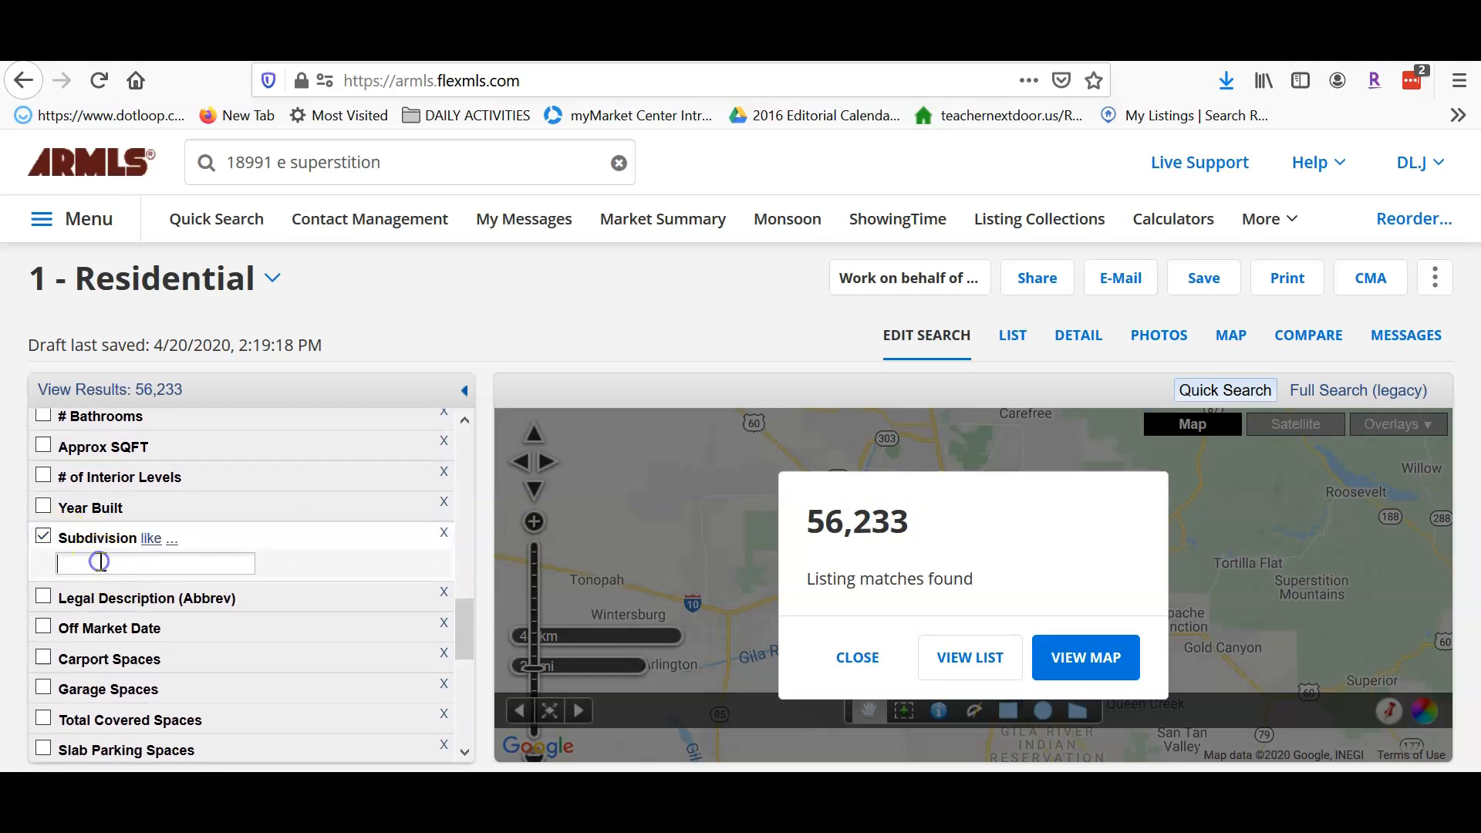
pyautogui.click(100, 561)
pyautogui.write('Copper Basin')
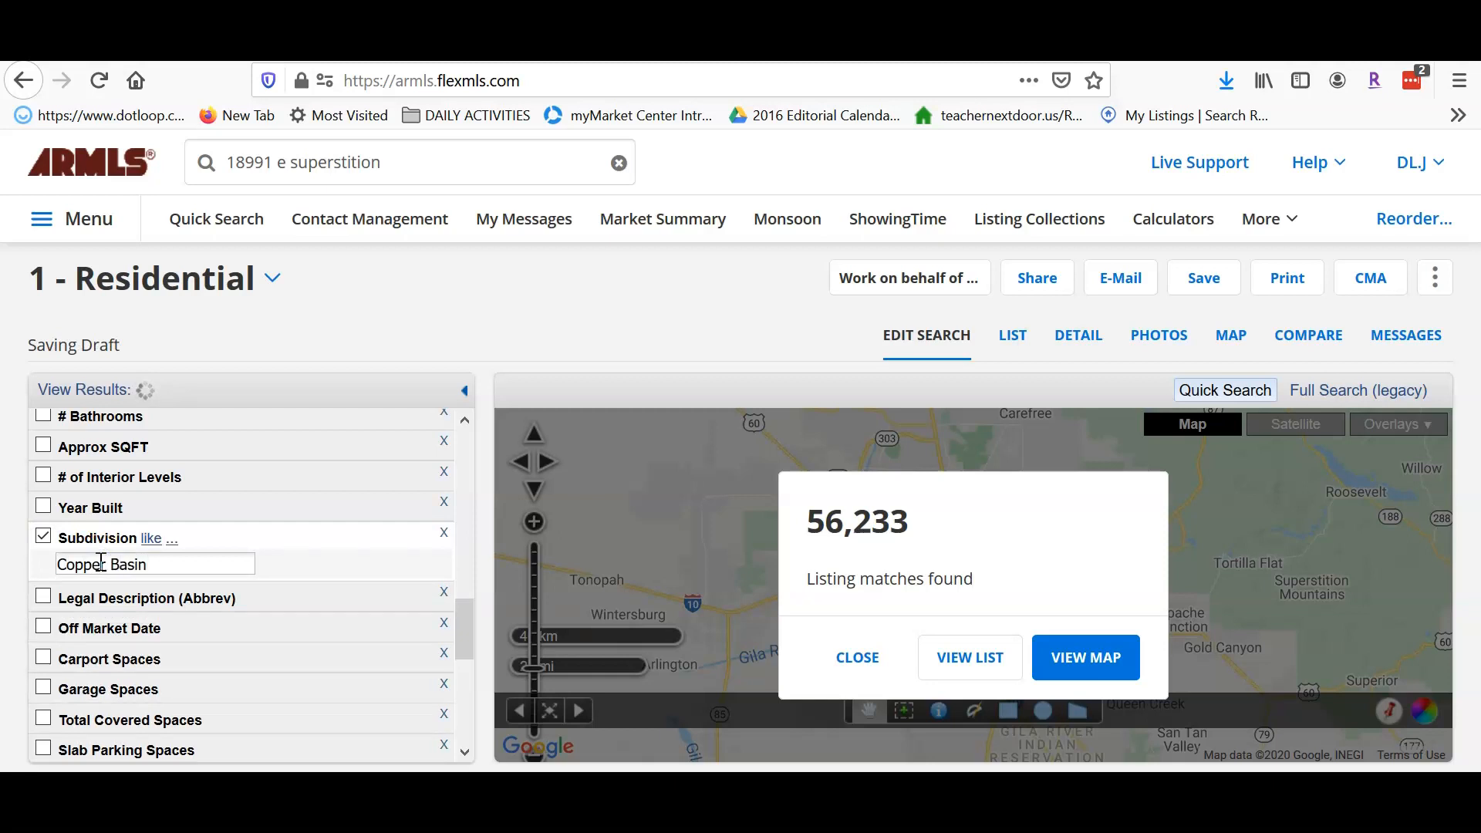
pyautogui.press('Tab')
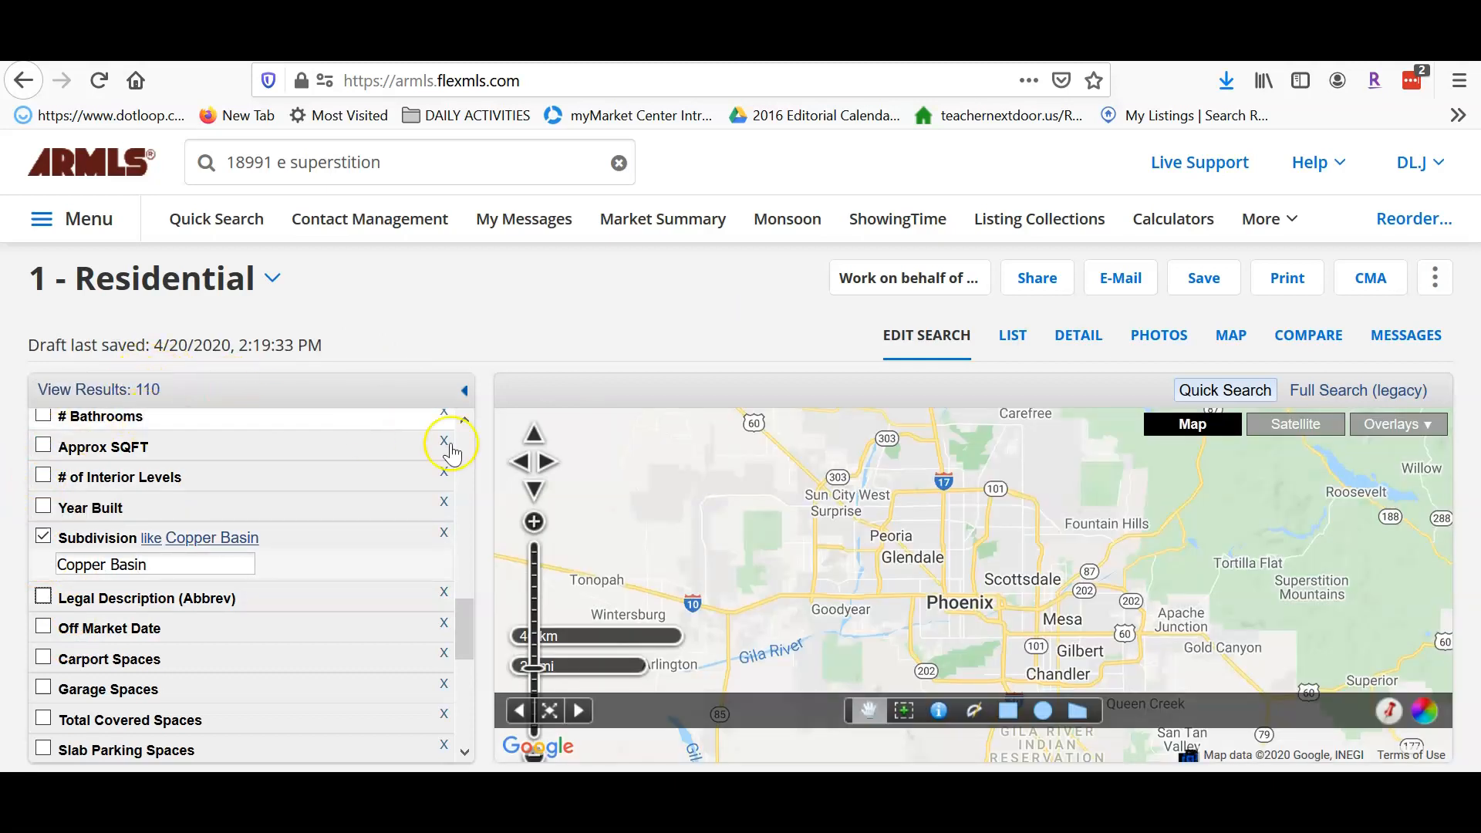
# - Limit # of Interior Levels to a maximum of 1, narrowing results to 56
pyautogui.click(43, 478)
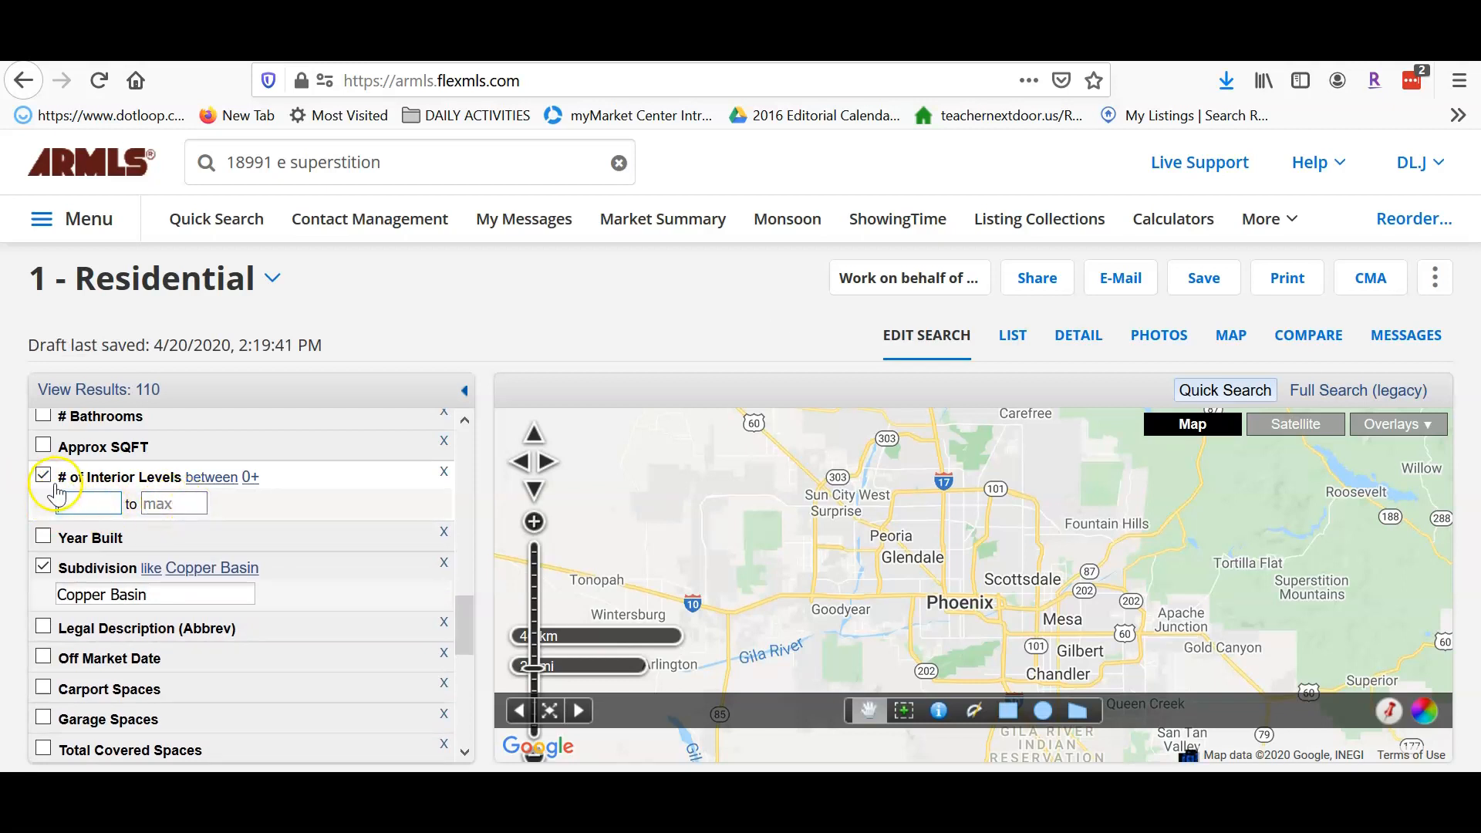
pyautogui.click(173, 507)
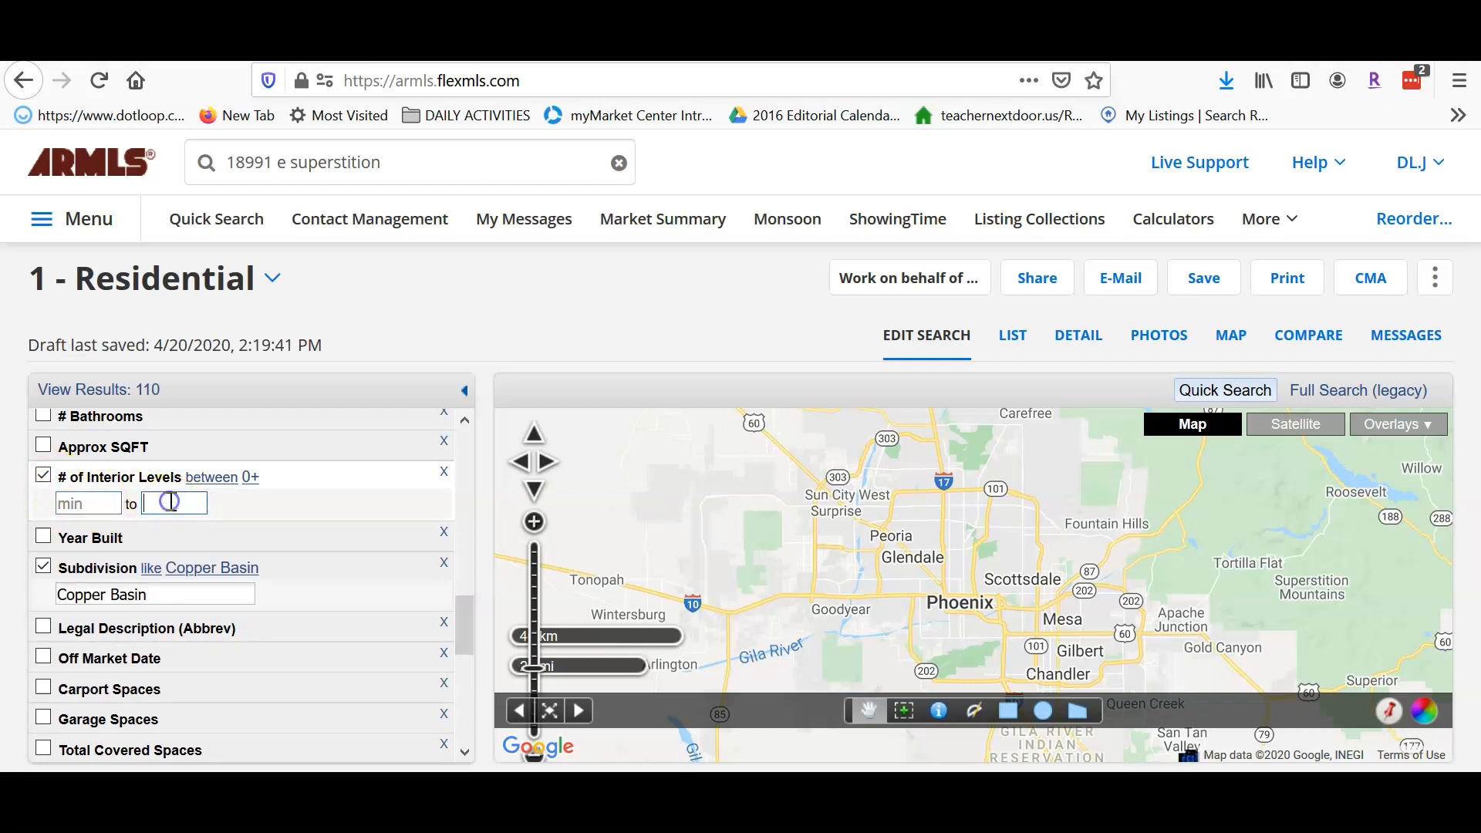
pyautogui.write('1')
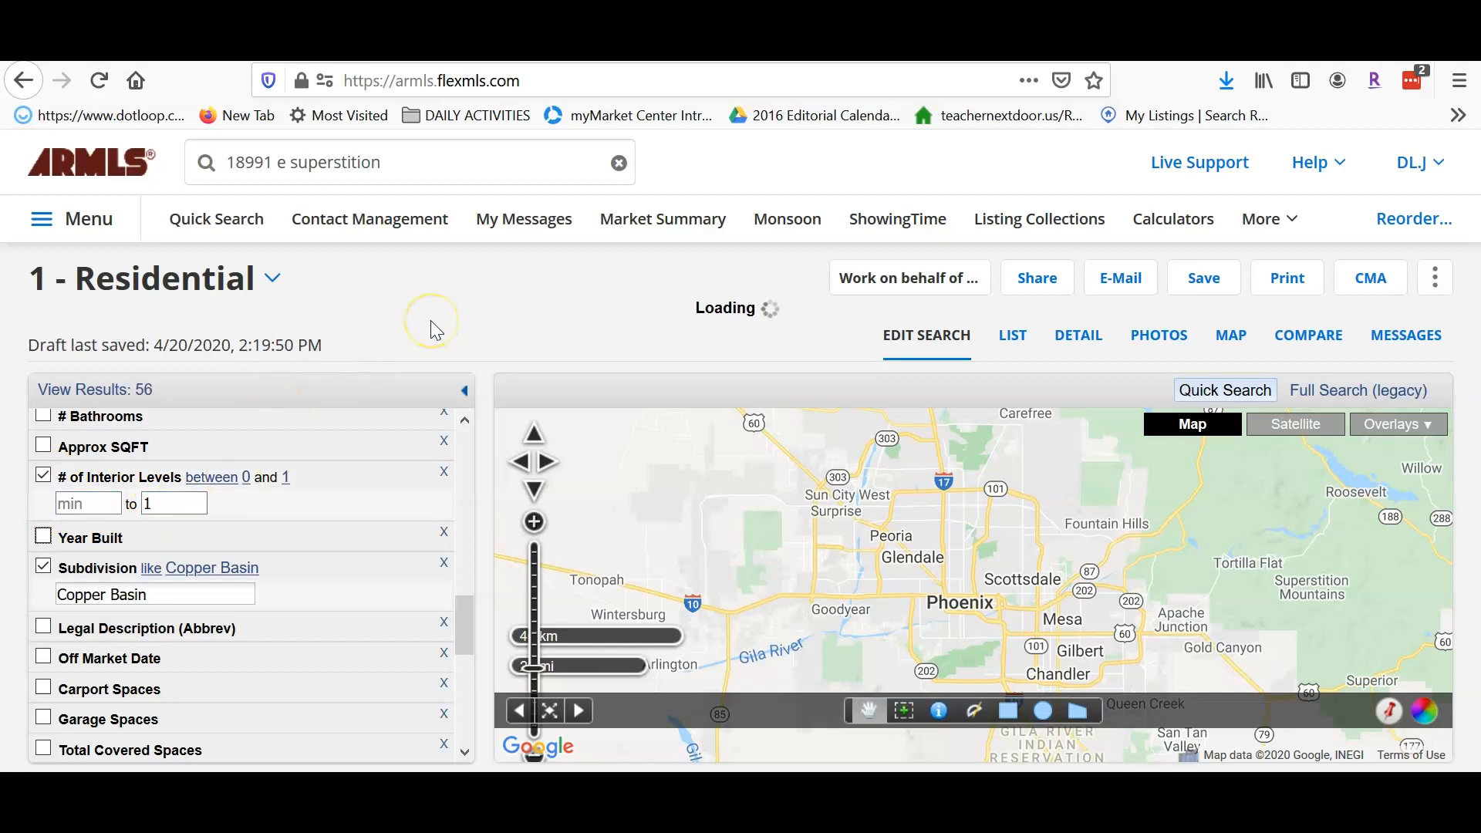
pyautogui.moveTo(464, 616); pyautogui.dragTo(466, 602)
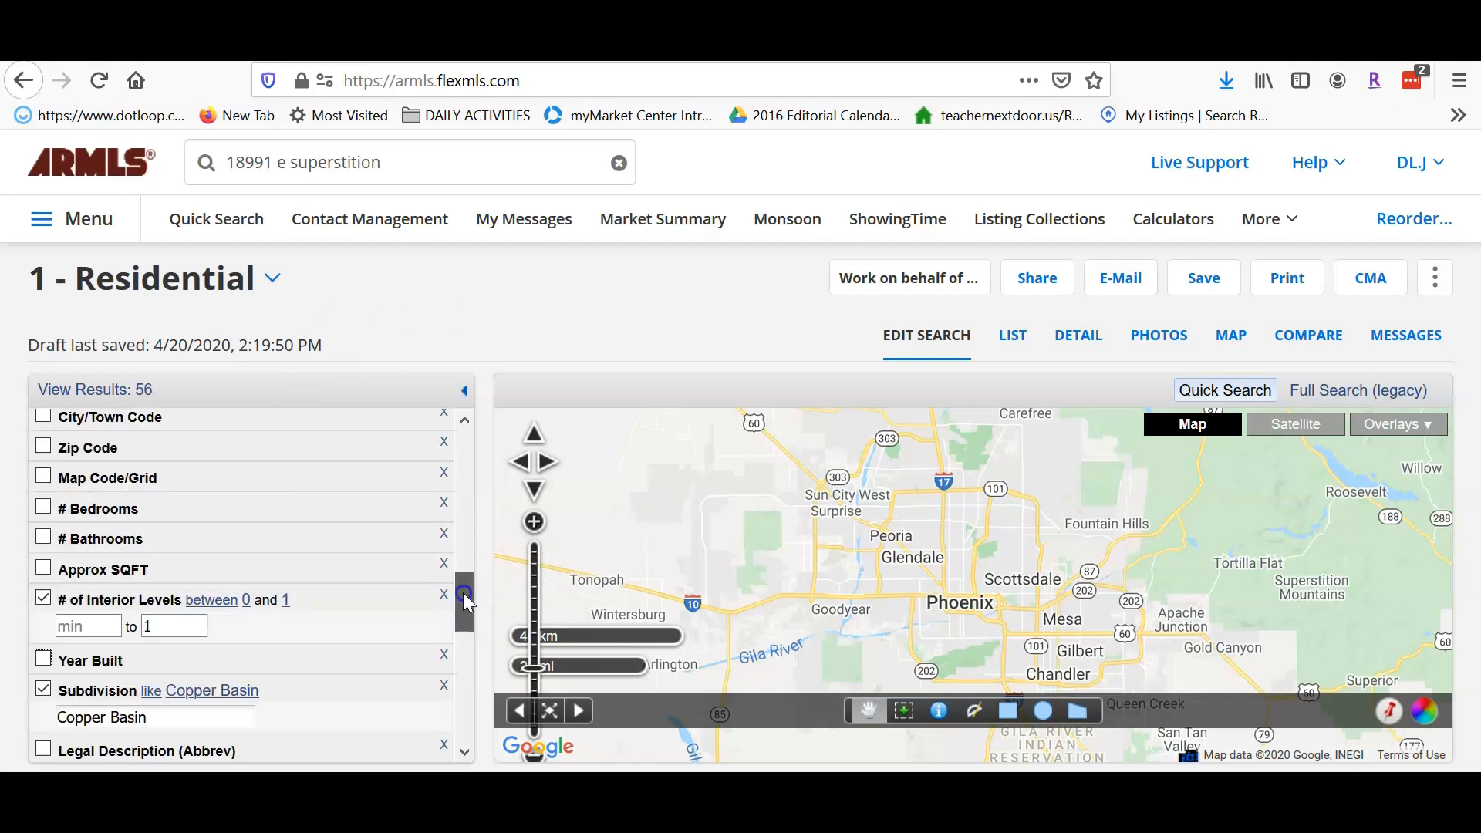
# - Pan the map to San Tan Valley and zoom in three times on the listing cluster
pyautogui.moveTo(1050, 626)
pyautogui.mouseDown()
pyautogui.moveTo(847, 509)
pyautogui.moveTo(815, 460)
pyautogui.mouseUp()
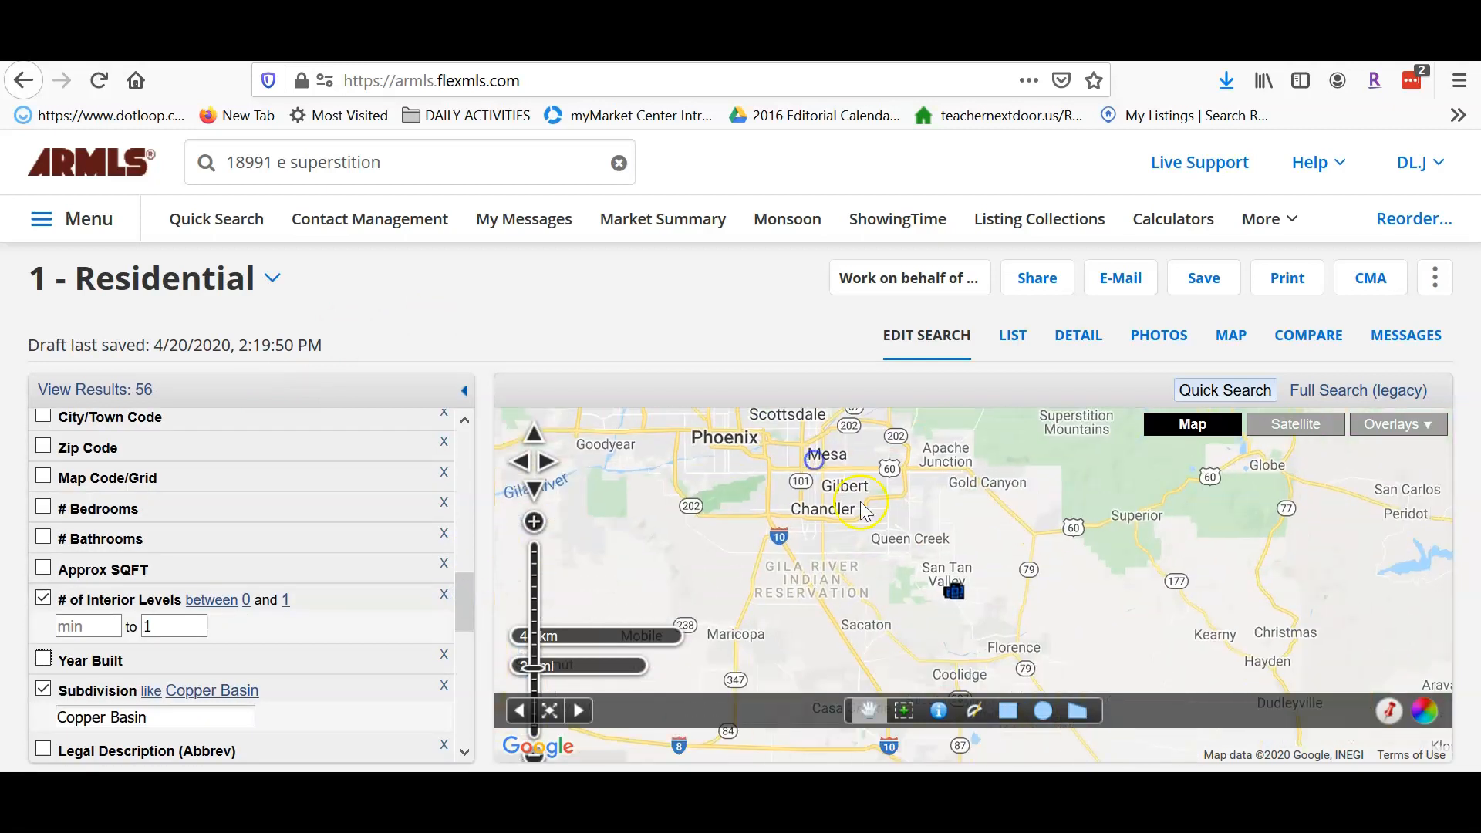
pyautogui.click(534, 522)
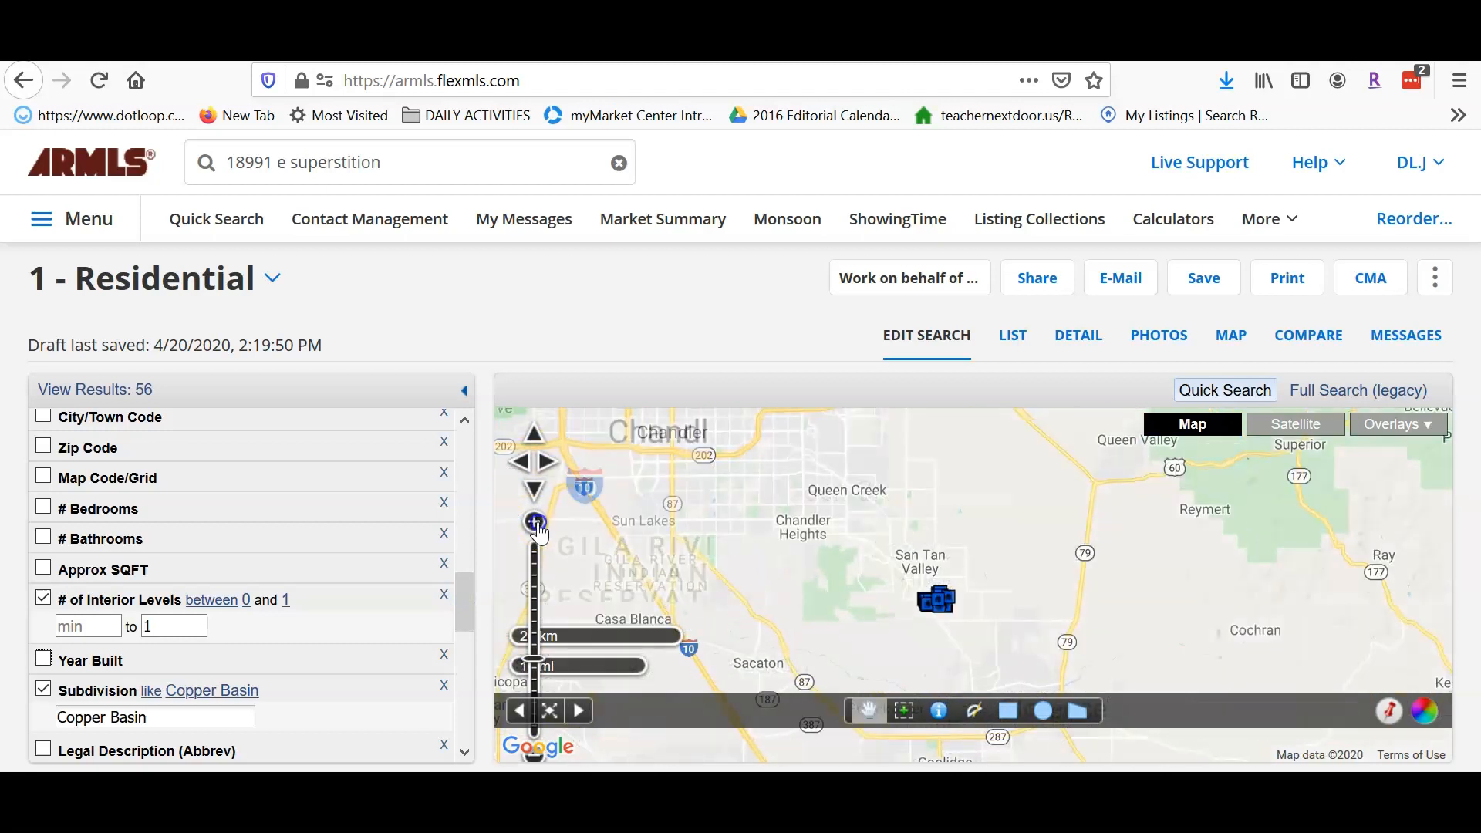
pyautogui.click(534, 523)
pyautogui.moveTo(804, 551); pyautogui.dragTo(824, 507)
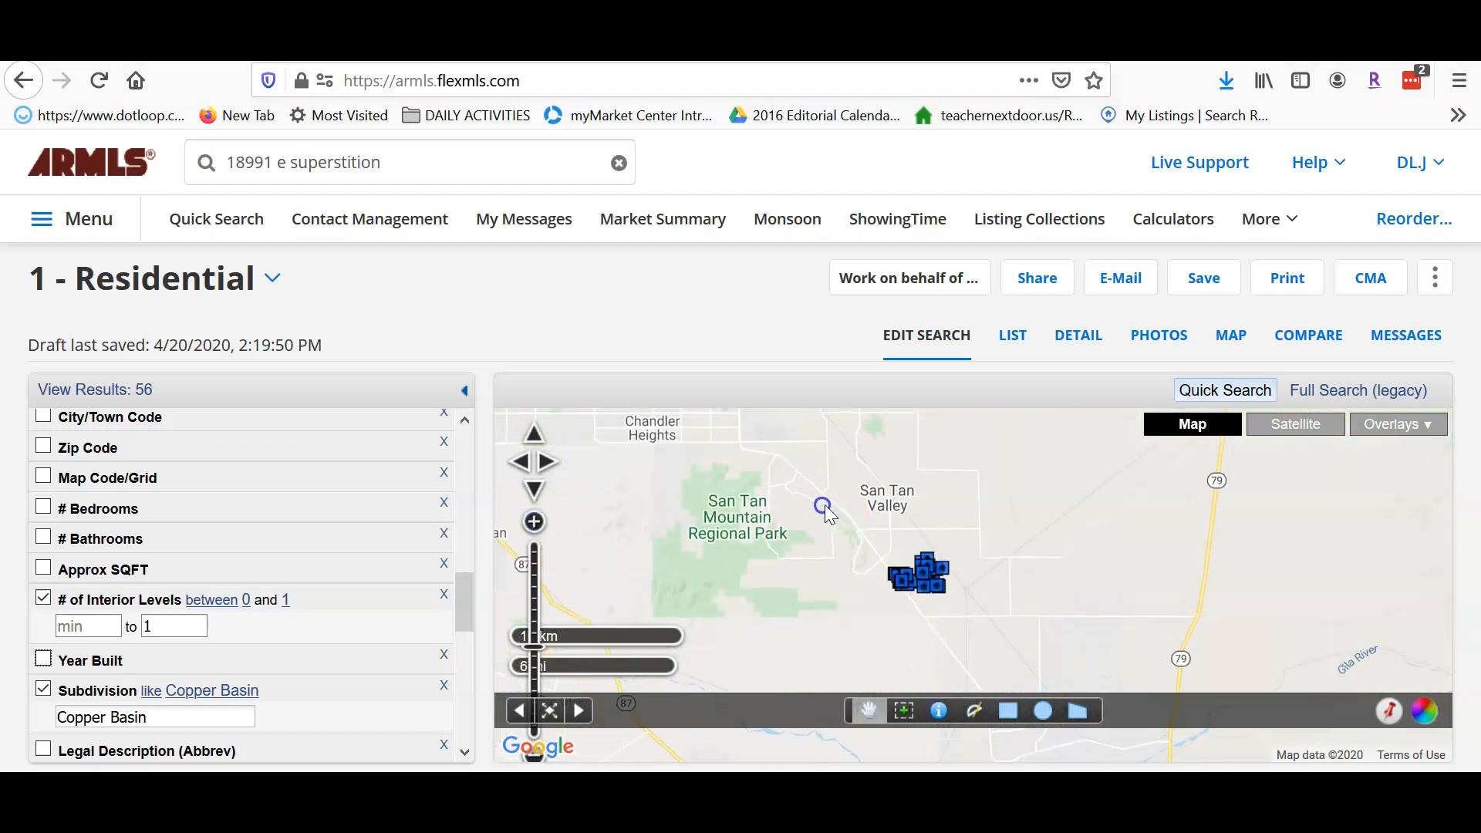
pyautogui.click(533, 523)
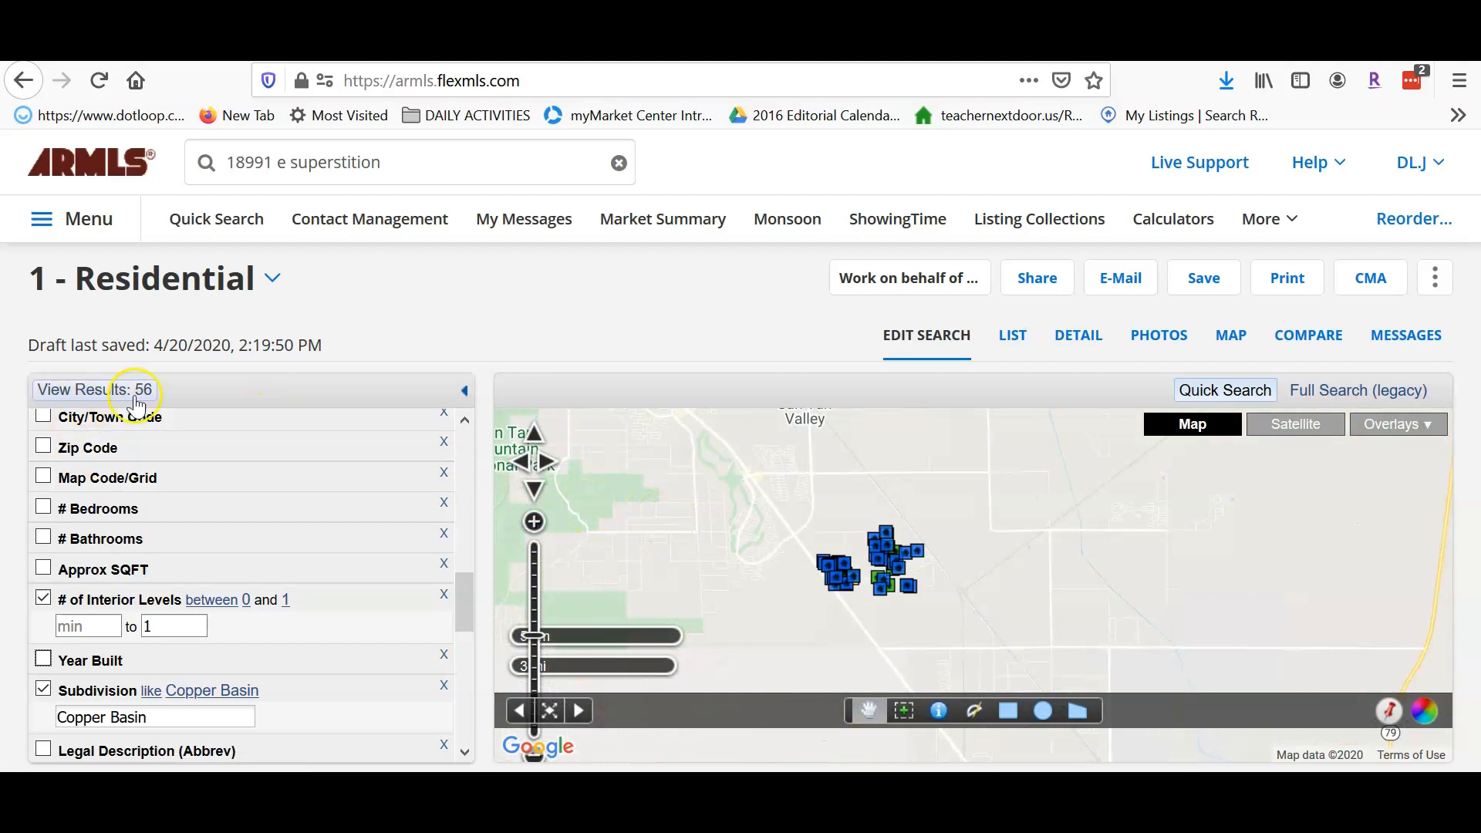
pyautogui.moveTo(465, 602); pyautogui.dragTo(466, 484)
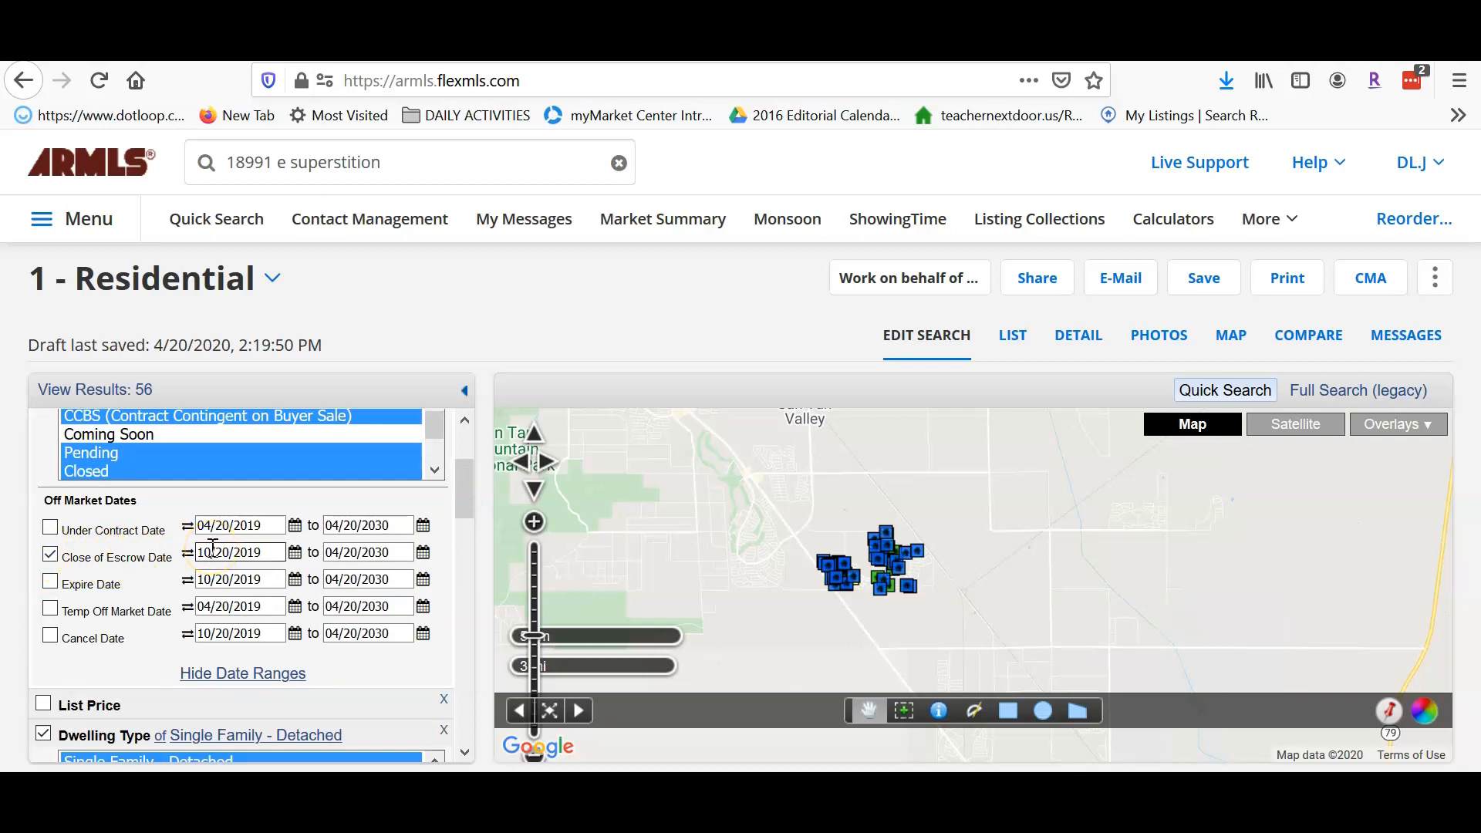
# - Change the Close of Escrow start date to 01/20/2020, dropping results to 37
pyautogui.click(209, 552)
pyautogui.press('BackSpace')
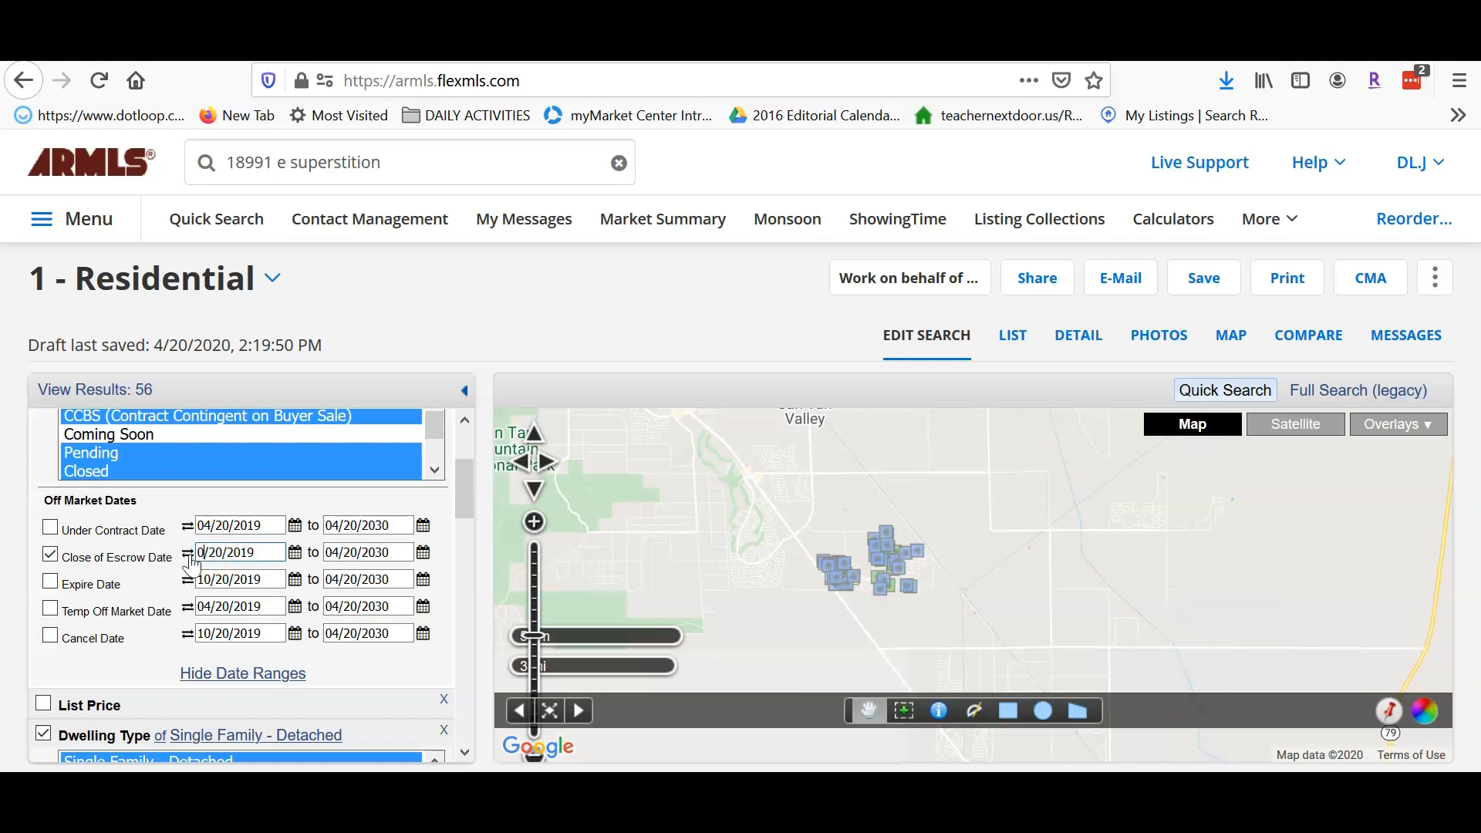
pyautogui.click(268, 554)
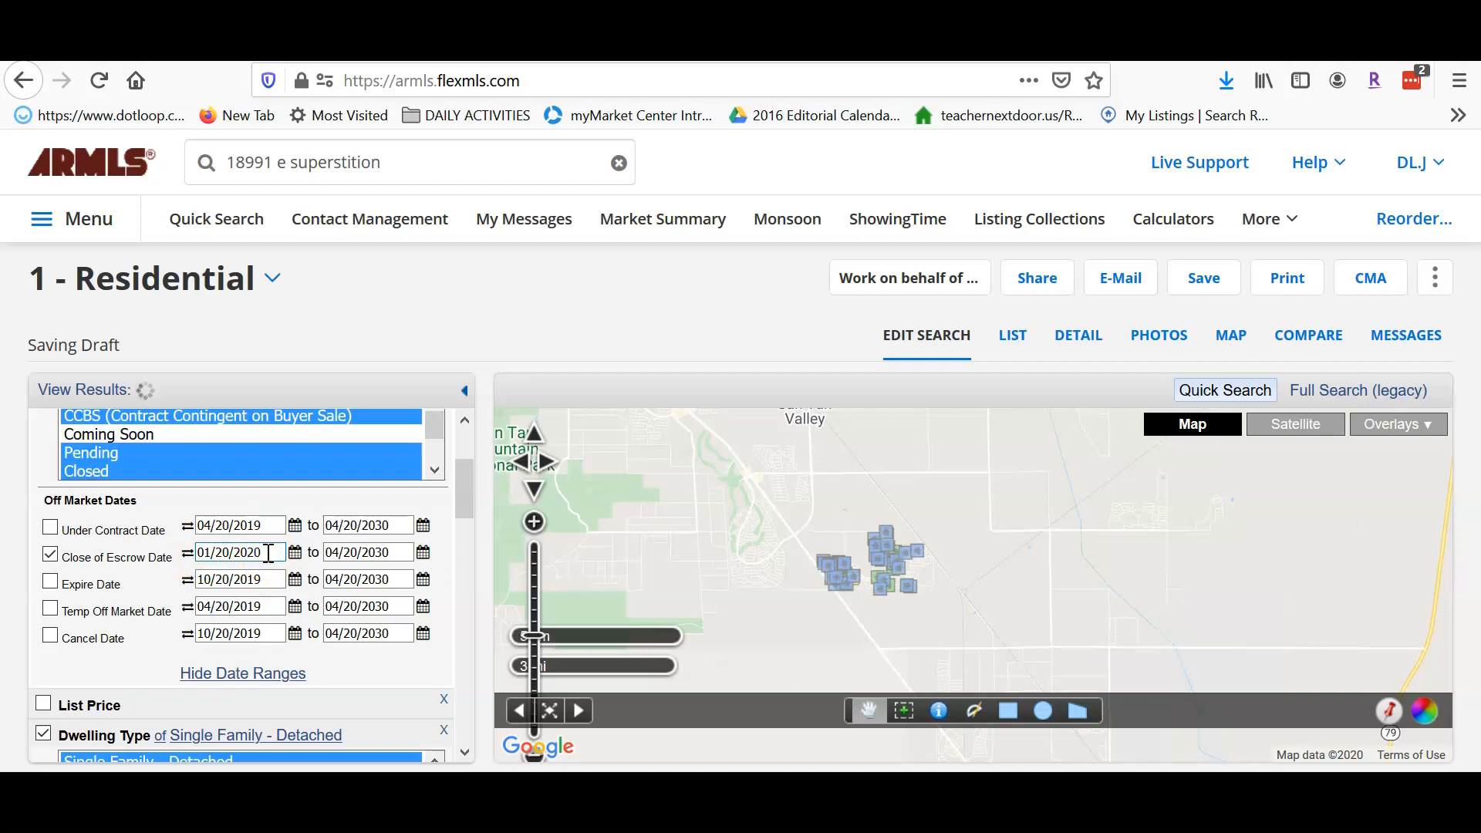
pyautogui.press('Tab')
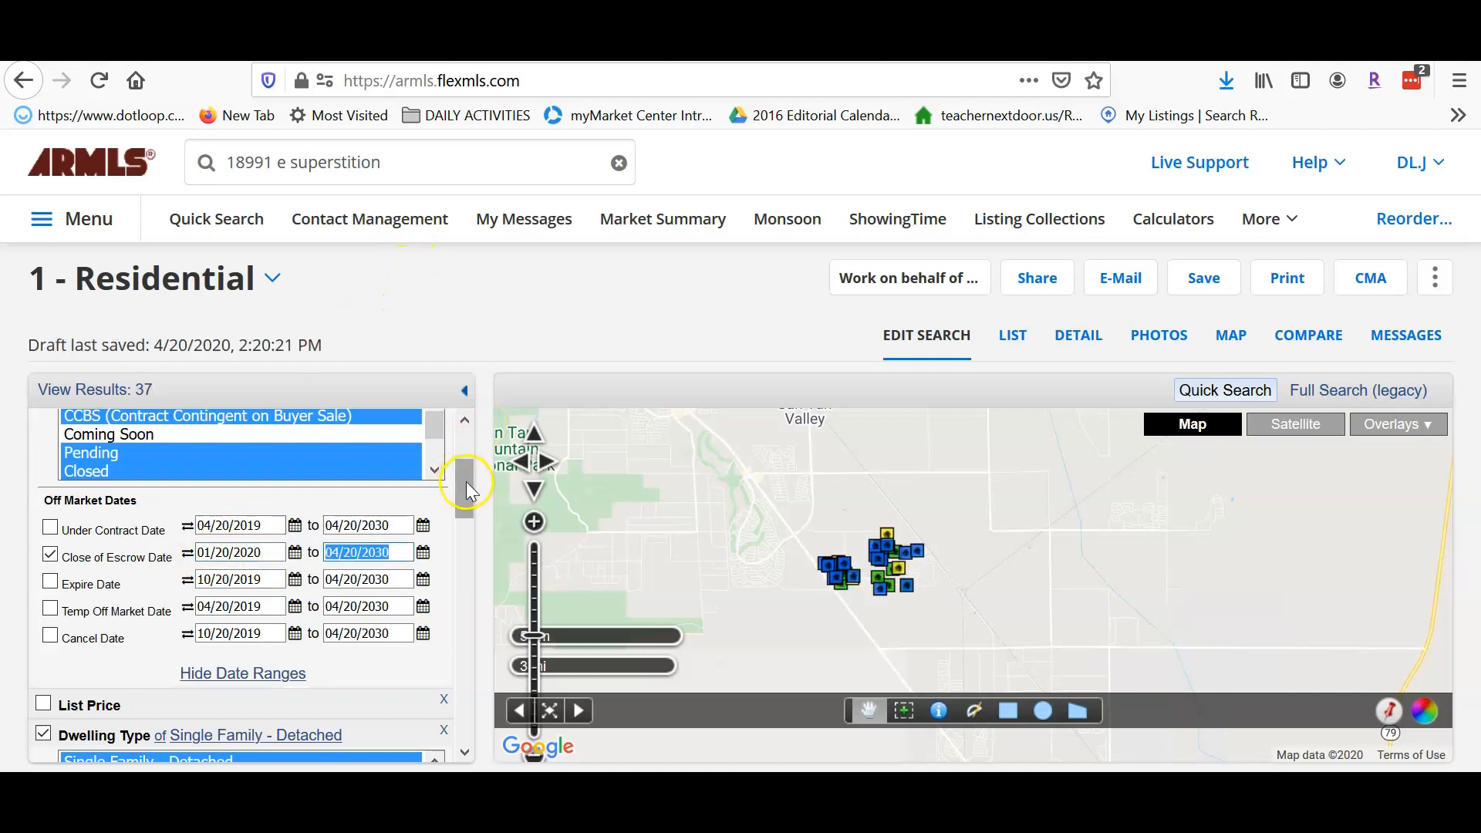
# - Add an Approx SQFT criterion and start on its minimum value
pyautogui.moveTo(469, 478); pyautogui.dragTo(471, 591)
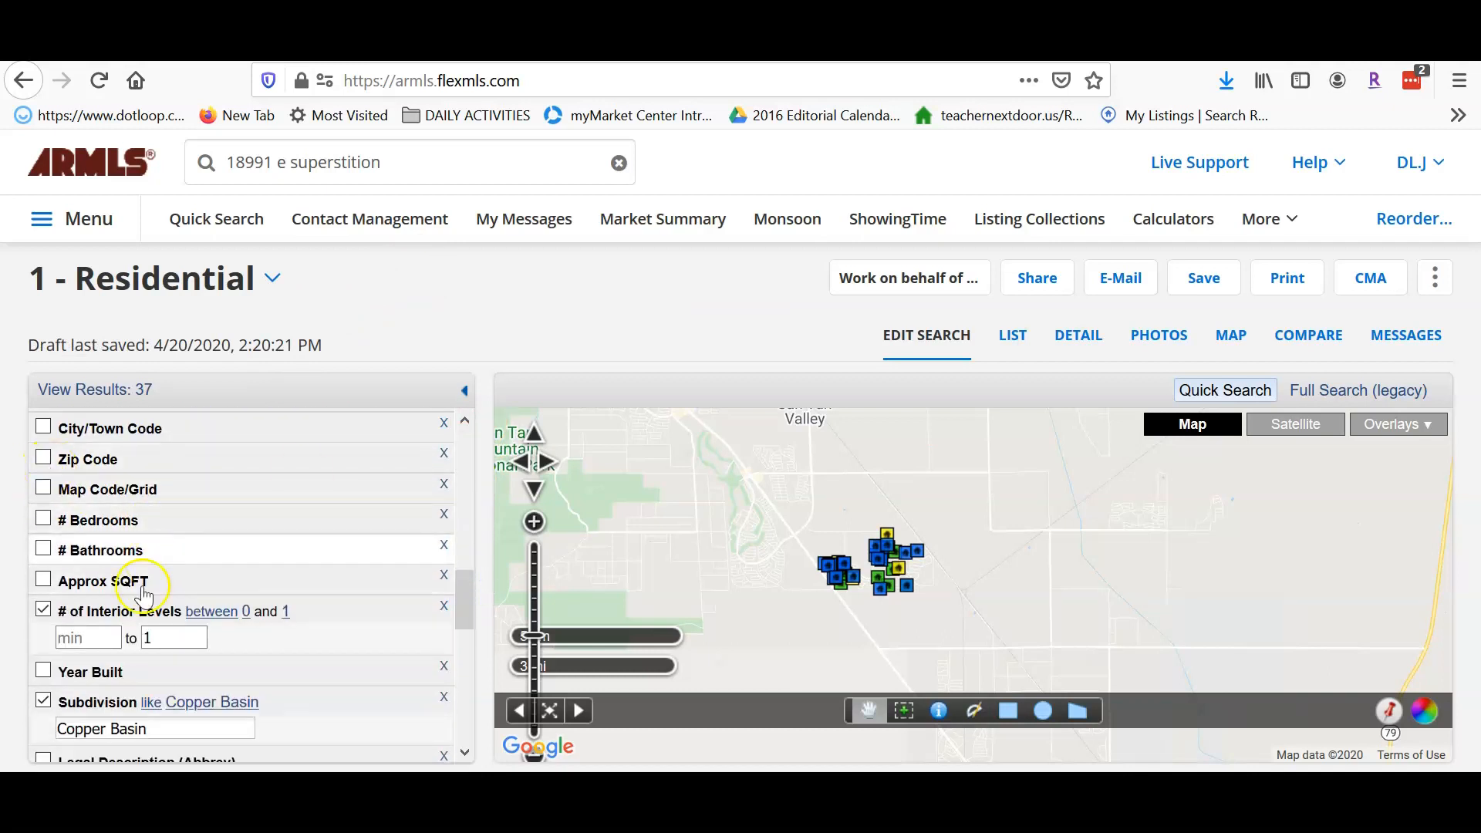
pyautogui.click(43, 580)
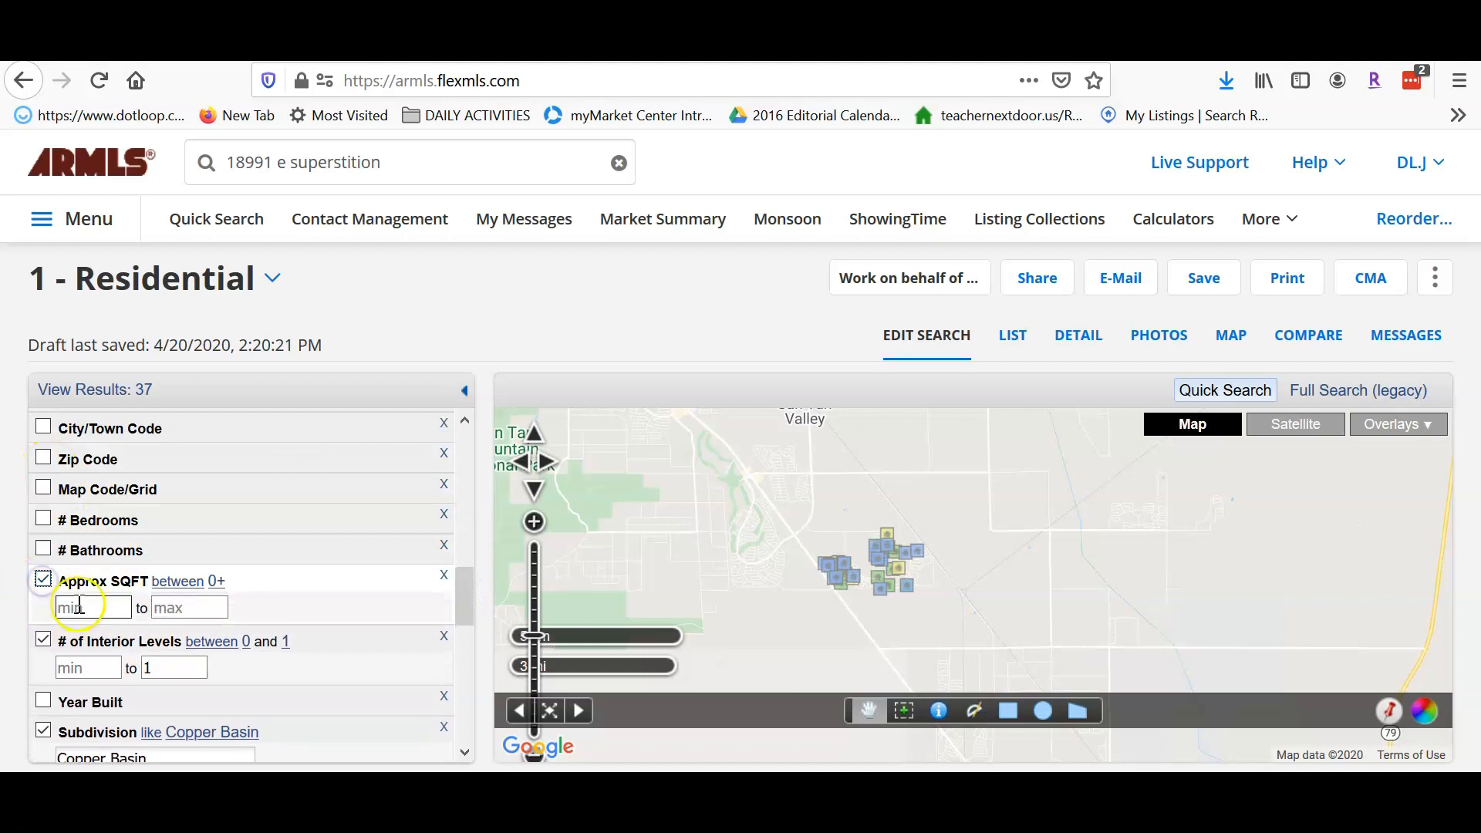
pyautogui.click(86, 607)
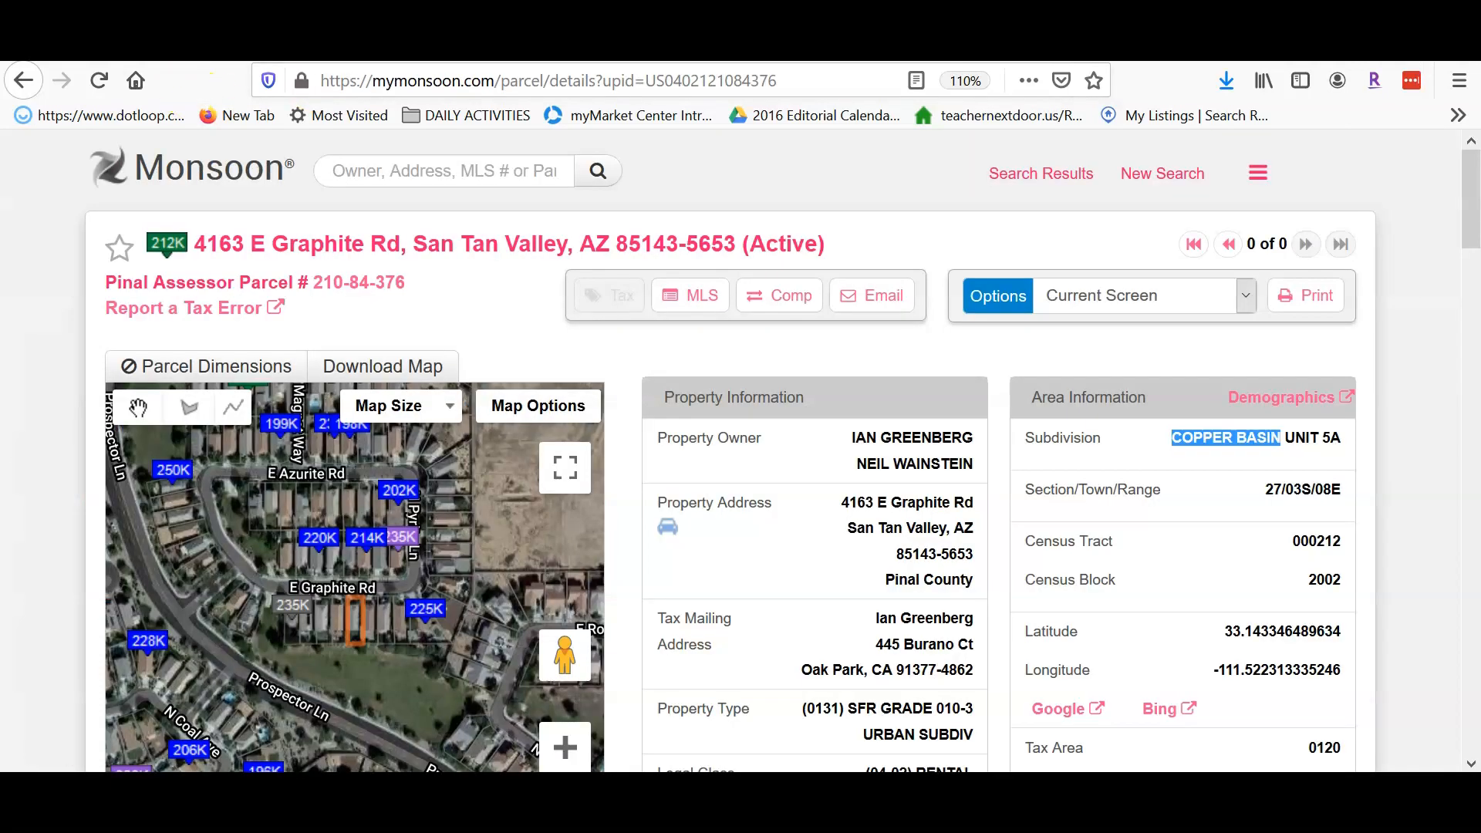
# - Read the subject parcel's 1,471 sqft living area in Monsoon, then return to Flexmls
pyautogui.scroll(-3, 932, 602)
pyautogui.scroll(-10, 932, 598)
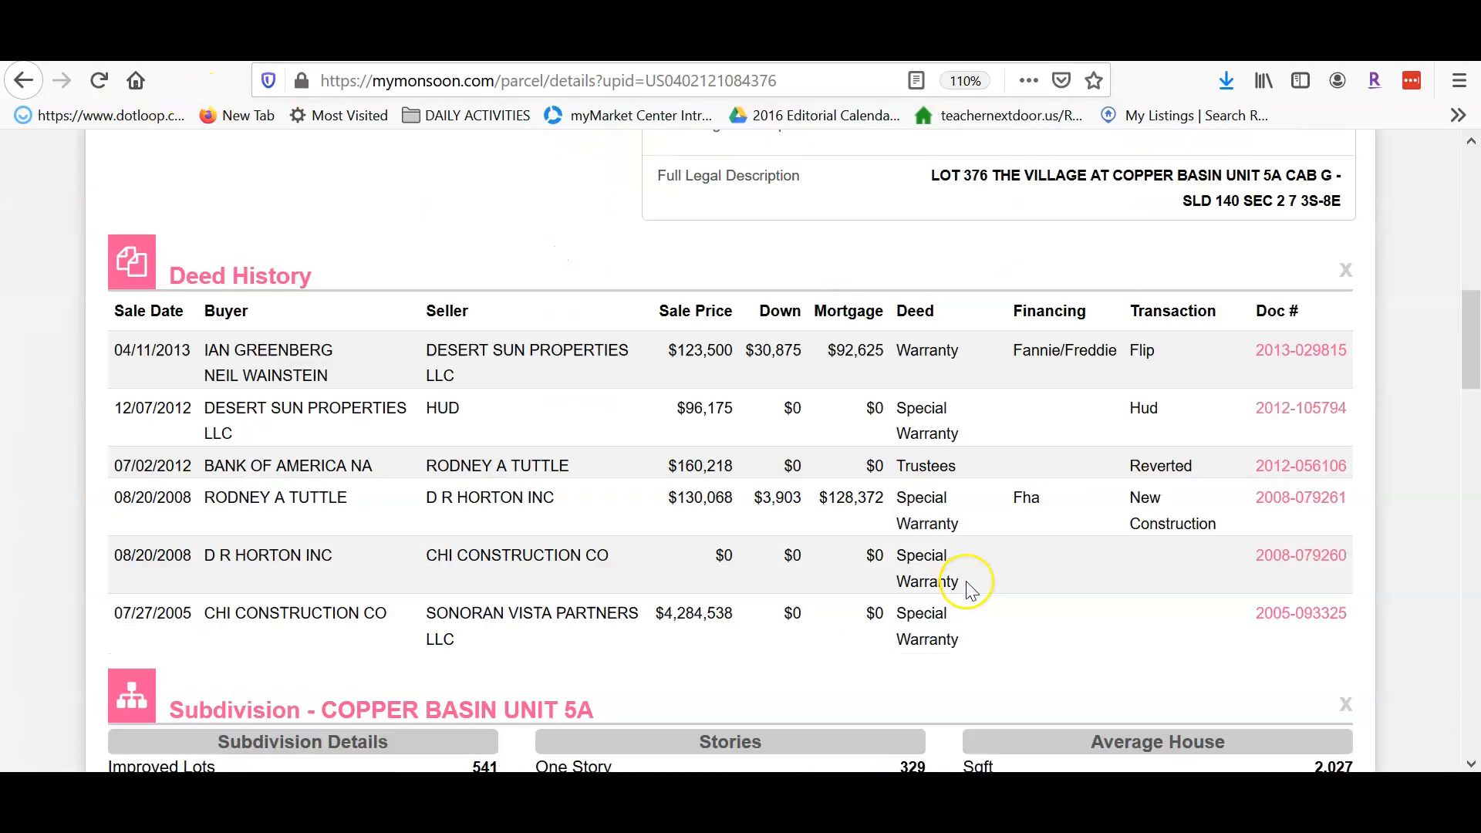
pyautogui.scroll(-10, 971, 591)
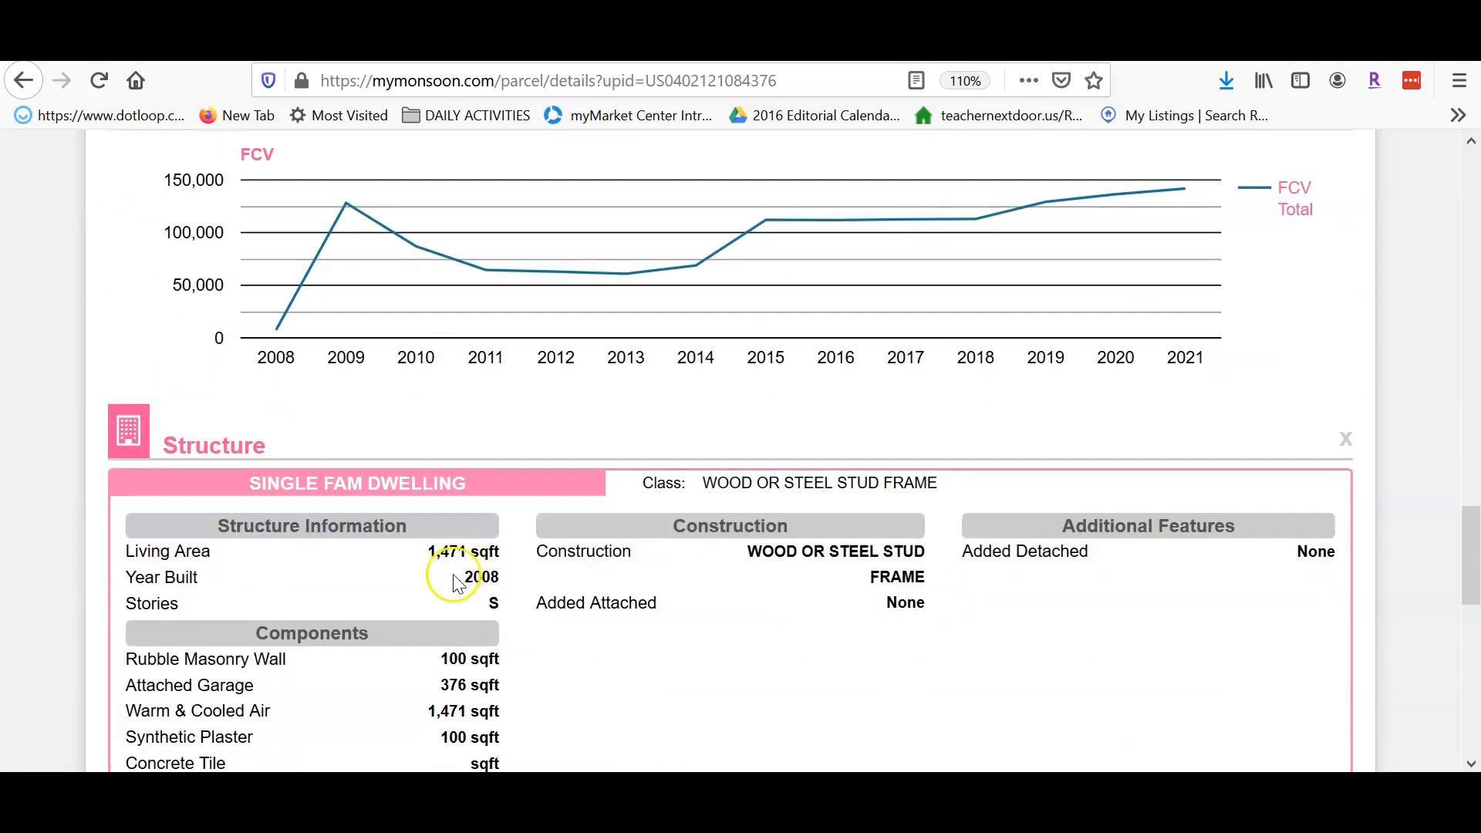
pyautogui.click(231, 45)
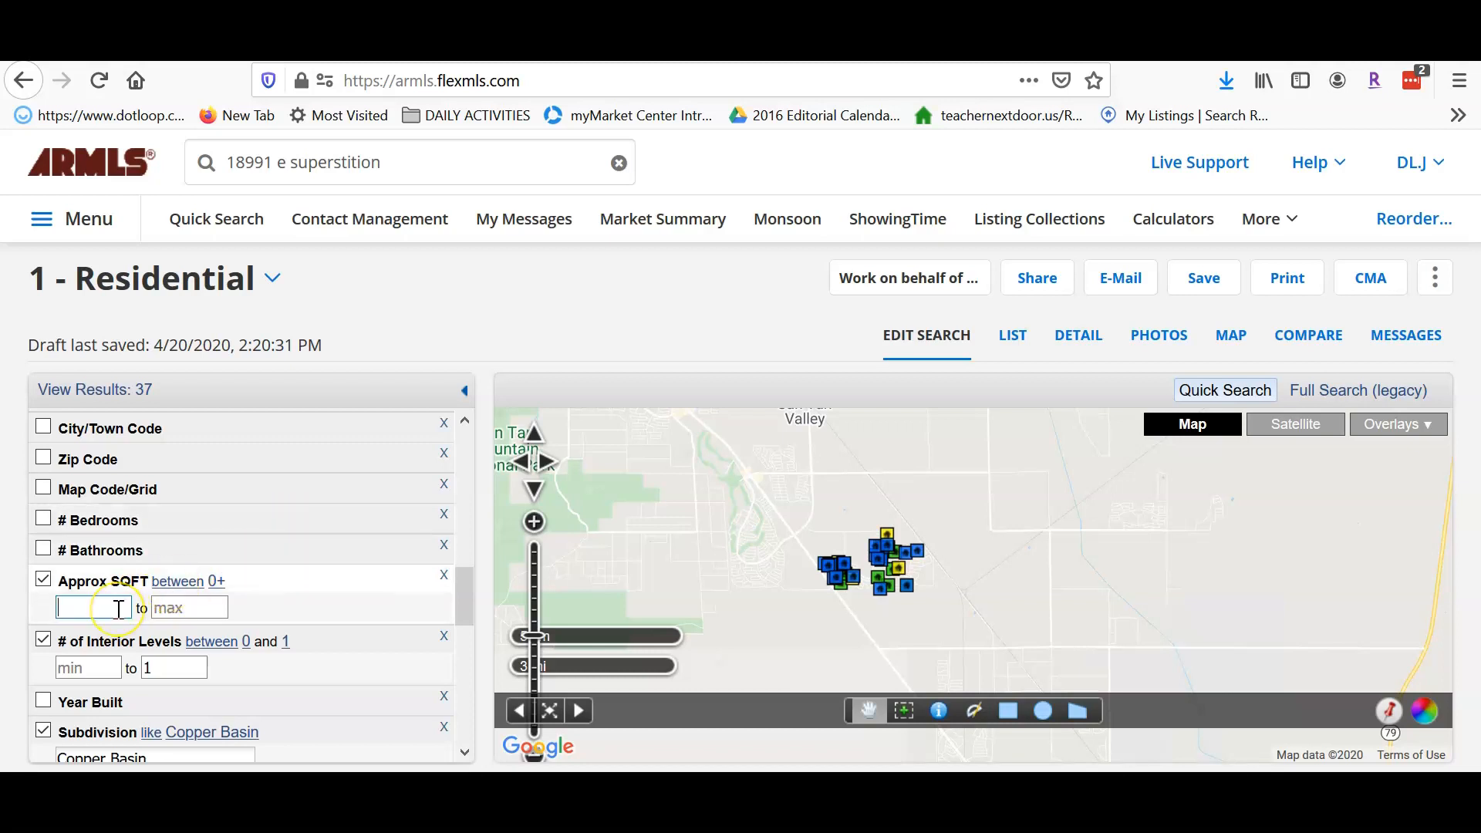
pyautogui.write('1325')
# - Set Approx SQFT to between 1325 and 1600, bringing results down to 20
pyautogui.press('Tab')
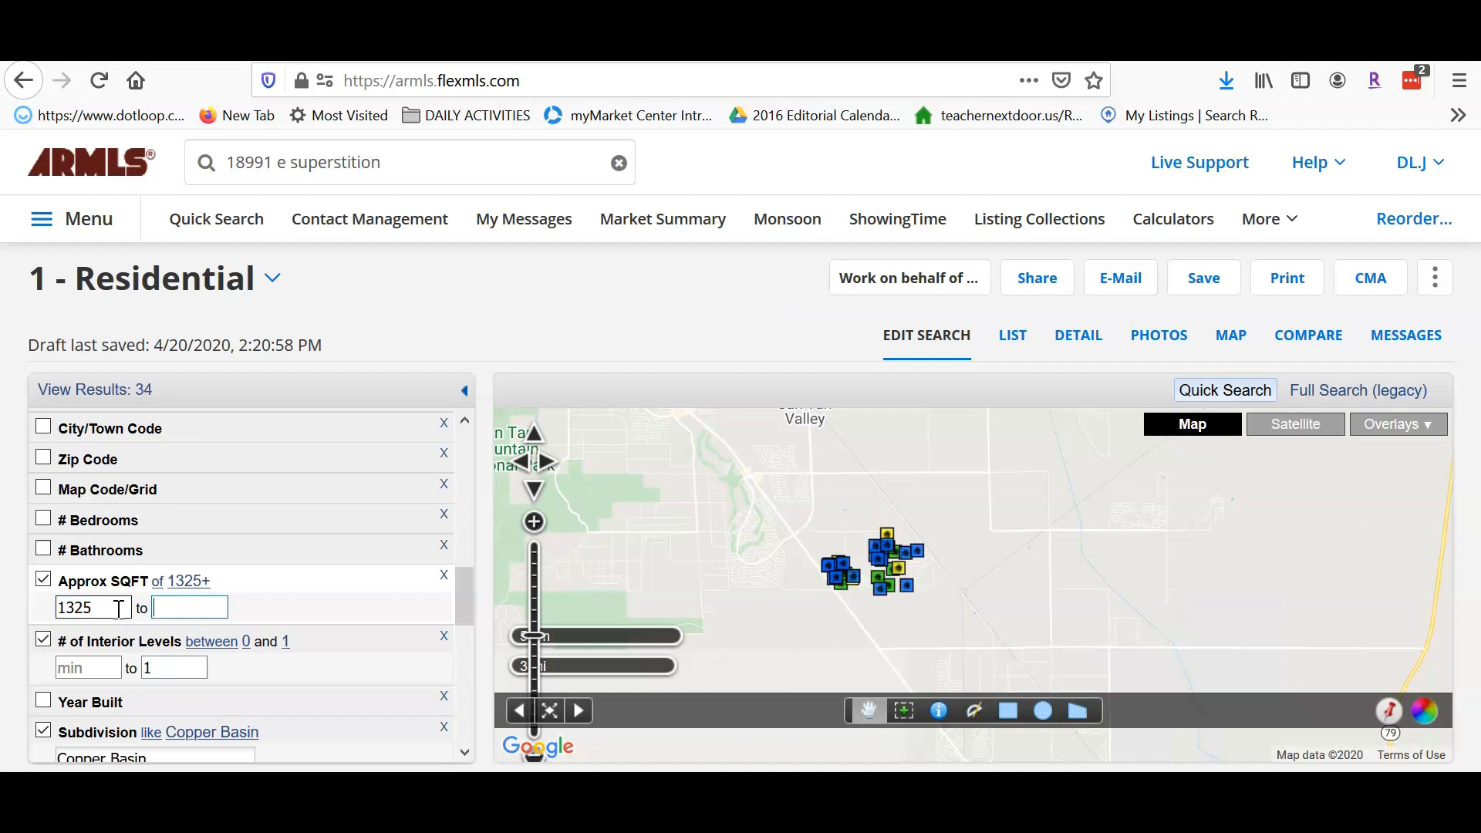
pyautogui.write('1609')
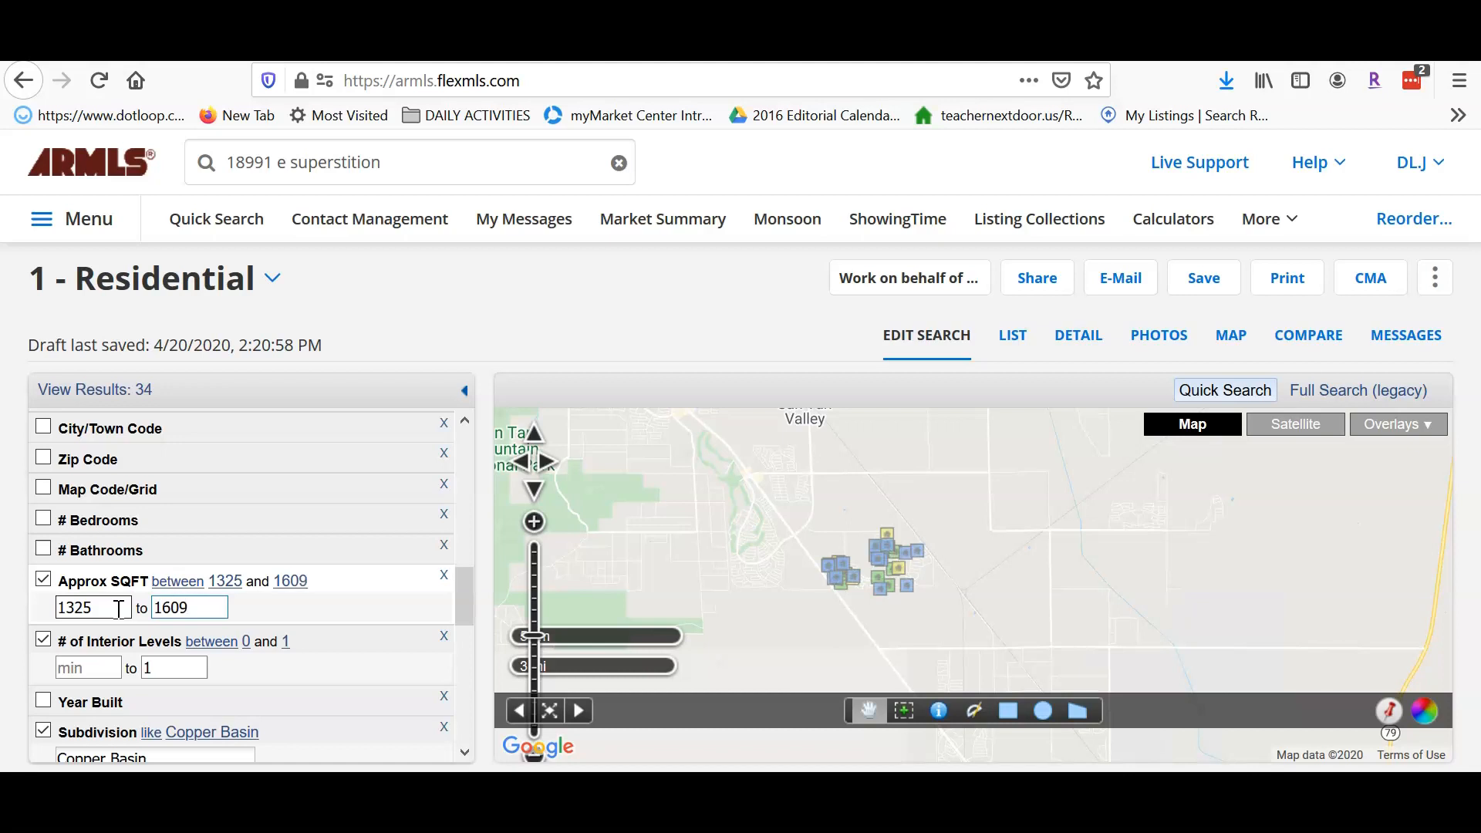
pyautogui.click(196, 608)
pyautogui.write('0')
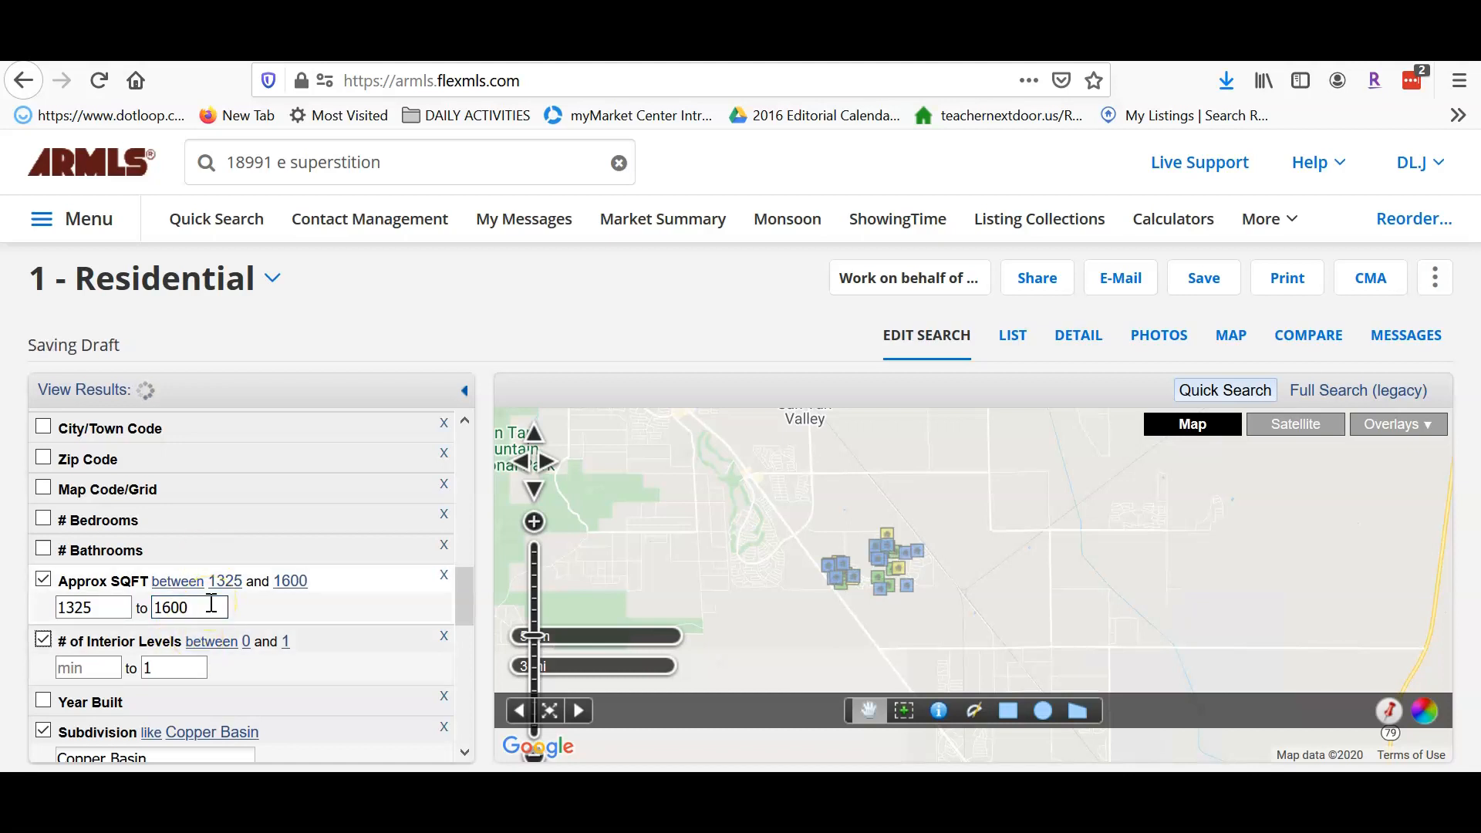
pyautogui.click(463, 321)
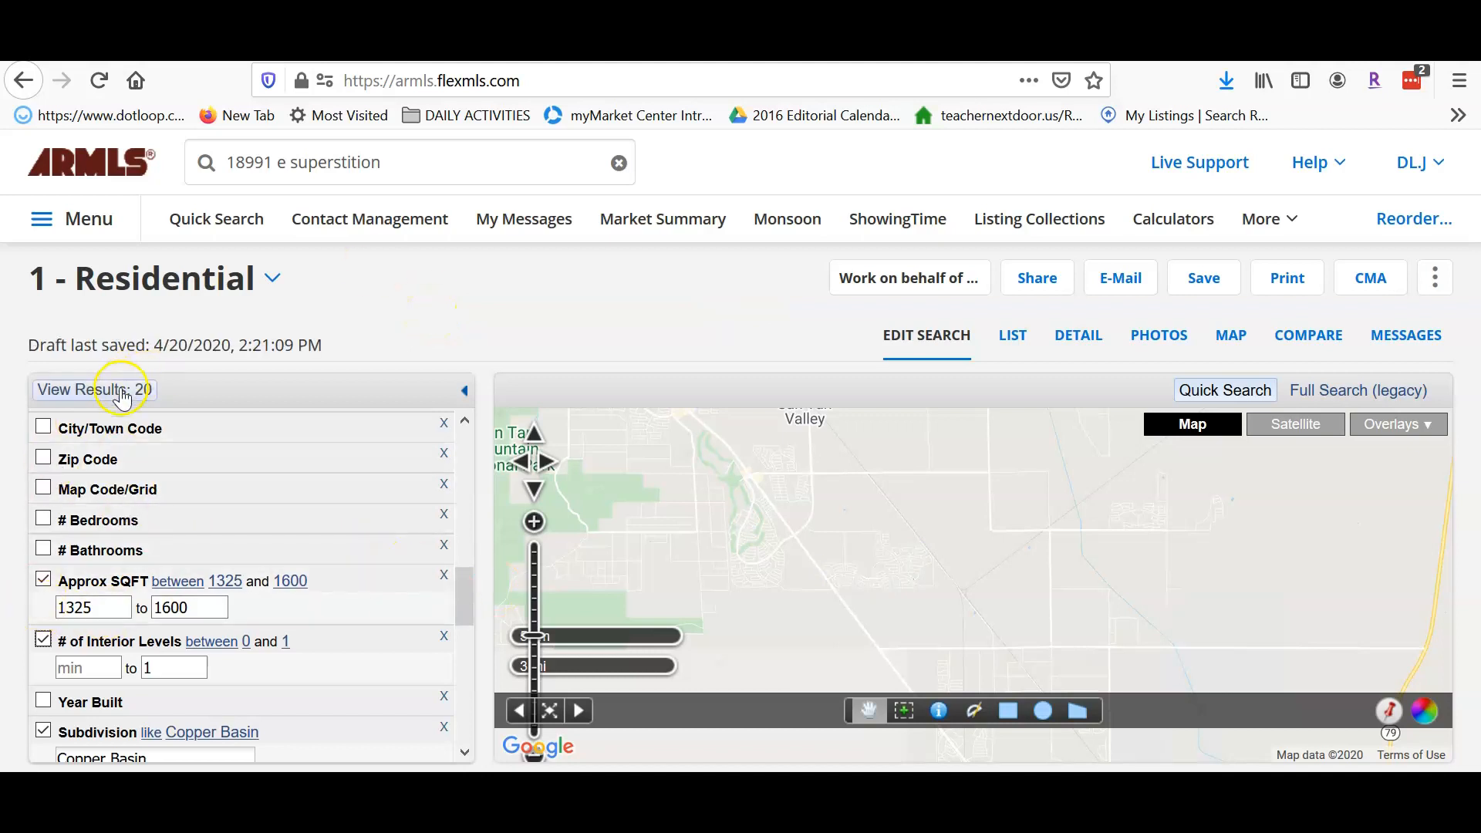
pyautogui.moveTo(463, 594); pyautogui.dragTo(475, 660)
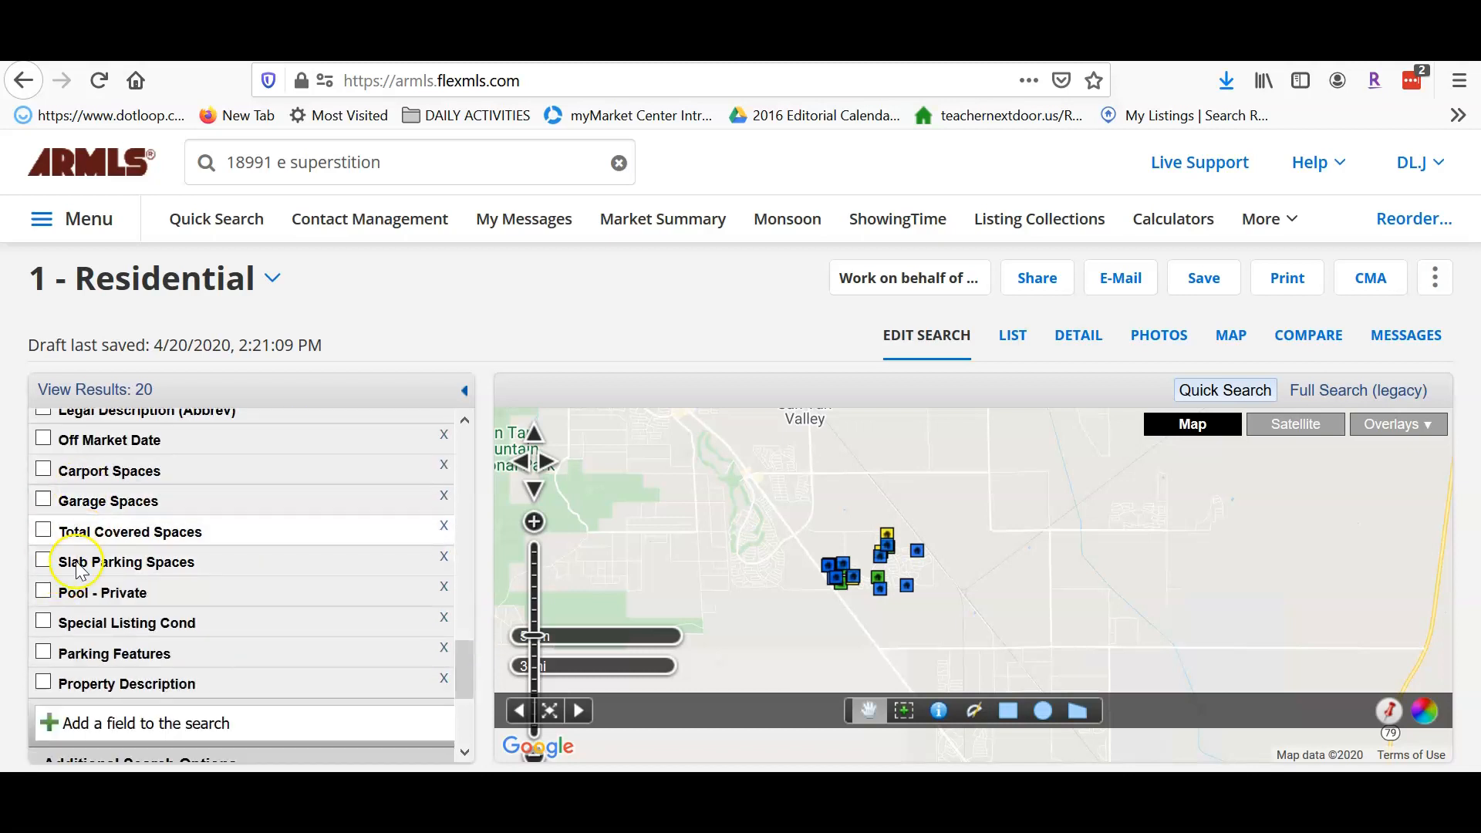
# - Add a Pool - Private criterion that excludes No Pool listings
pyautogui.click(41, 594)
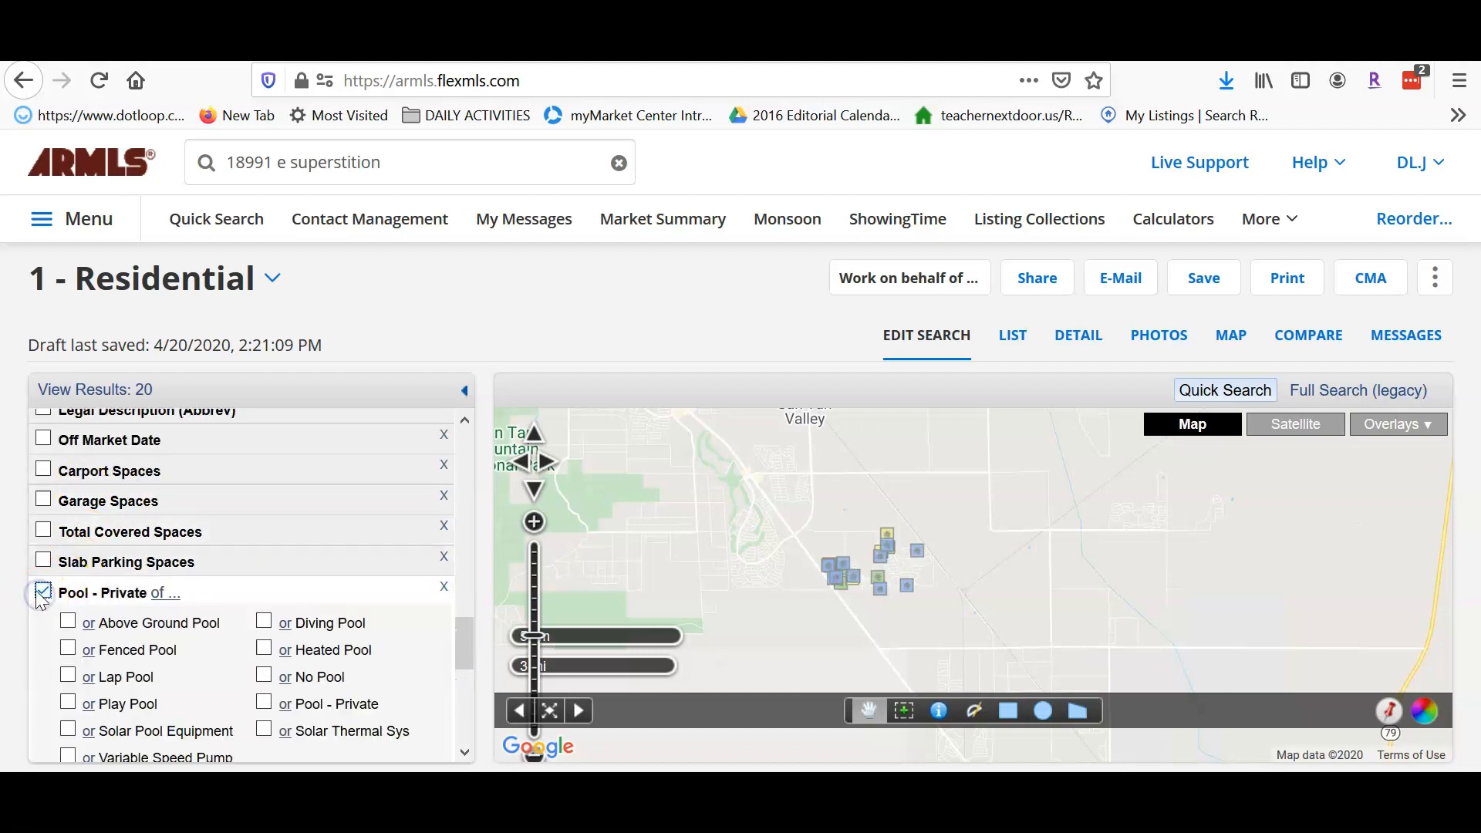
pyautogui.moveTo(466, 648); pyautogui.dragTo(468, 657)
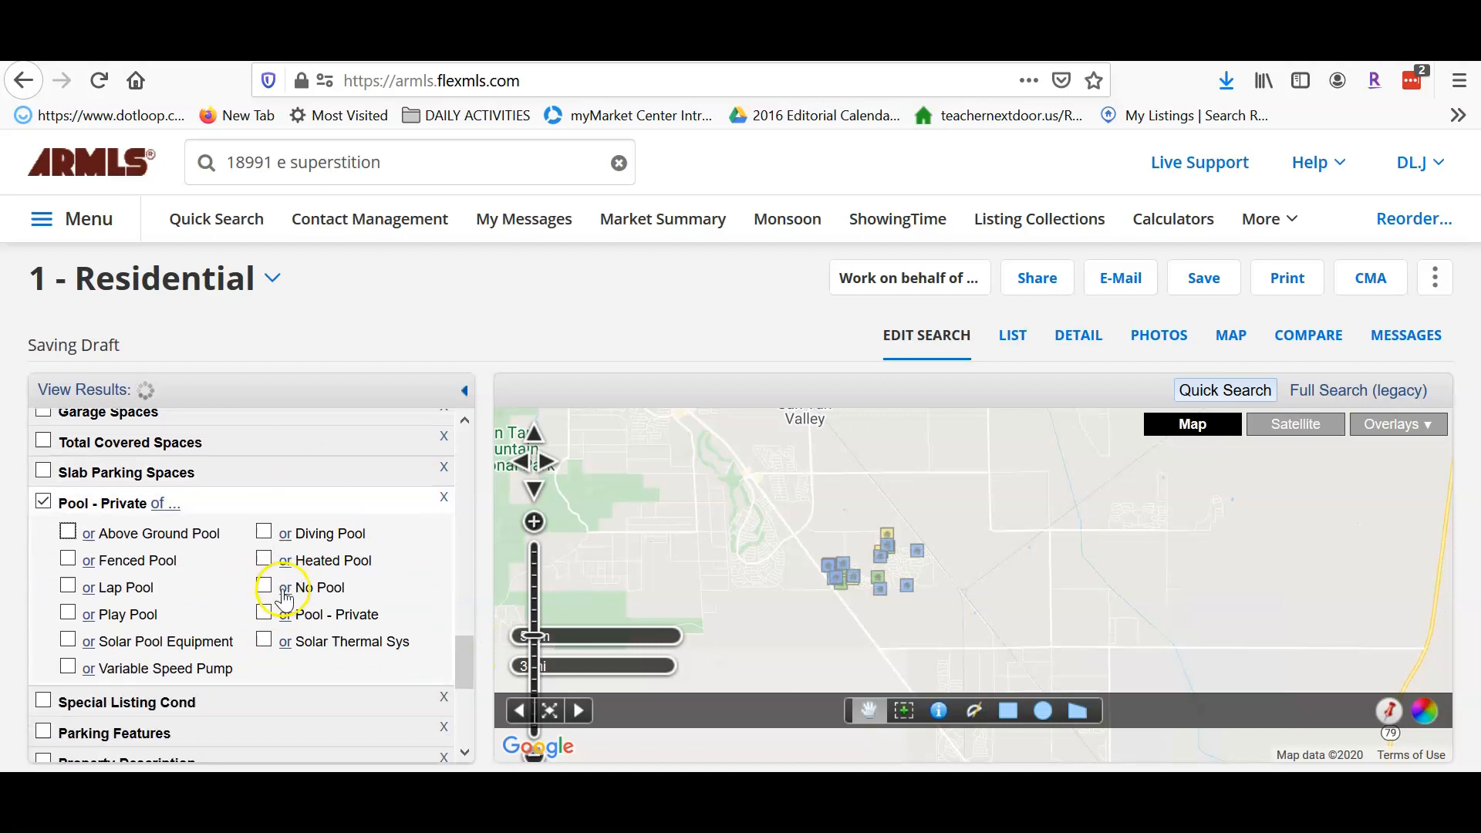
pyautogui.click(284, 588)
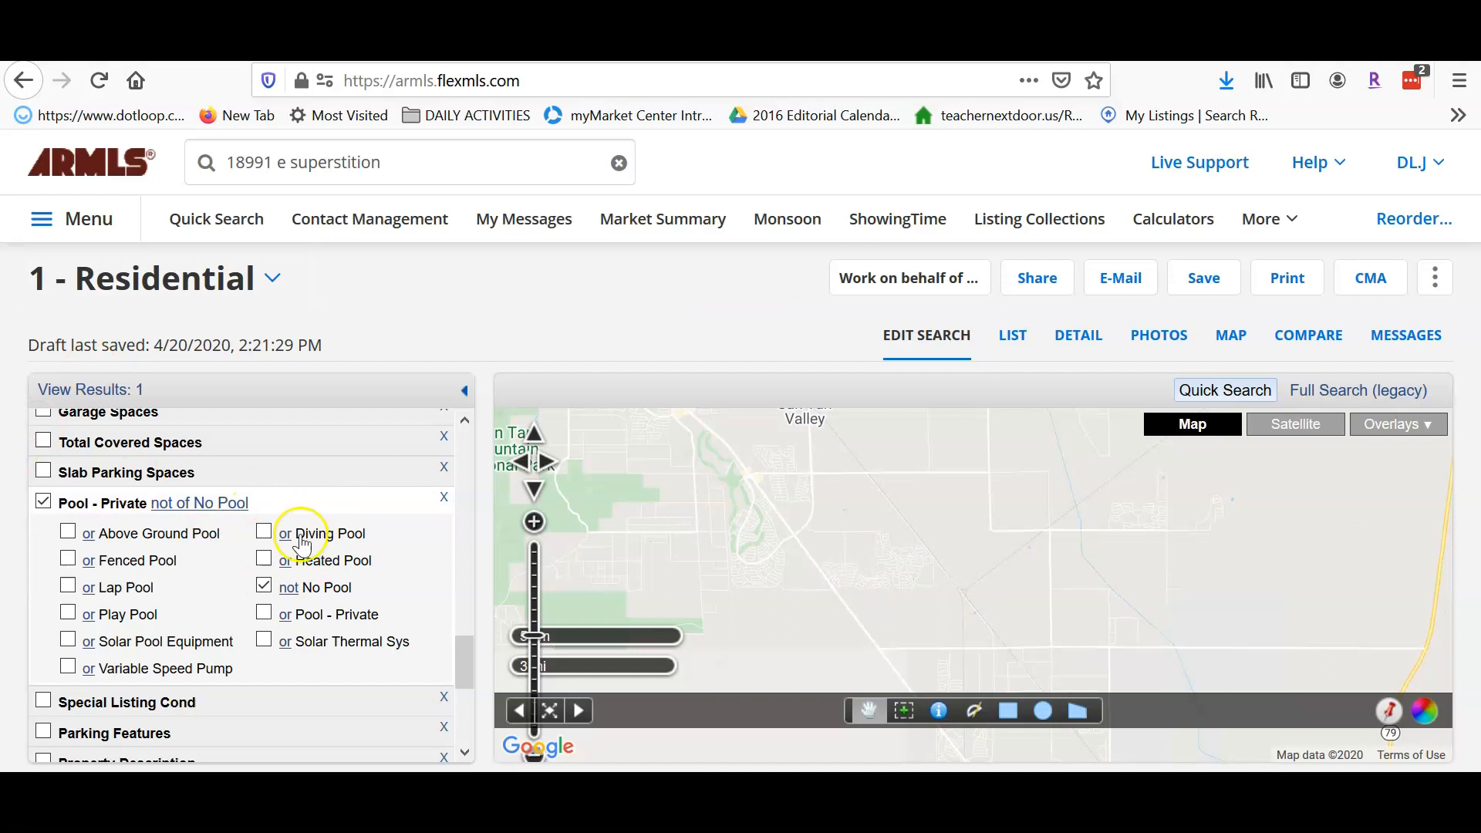
# - Remove the pool criterion and show the 20 matching homes as a list
pyautogui.click(42, 507)
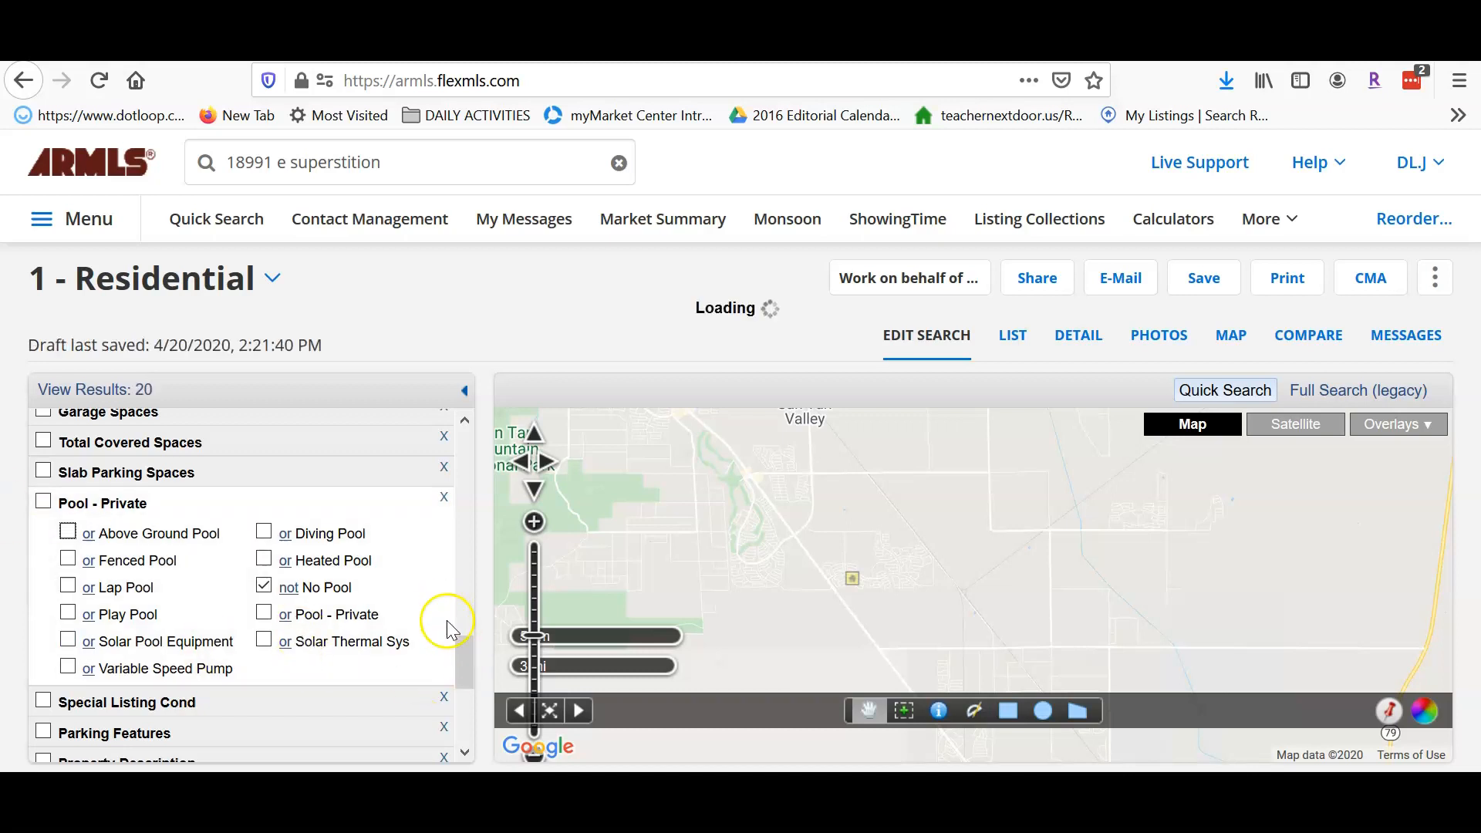
pyautogui.moveTo(467, 660); pyautogui.dragTo(466, 392)
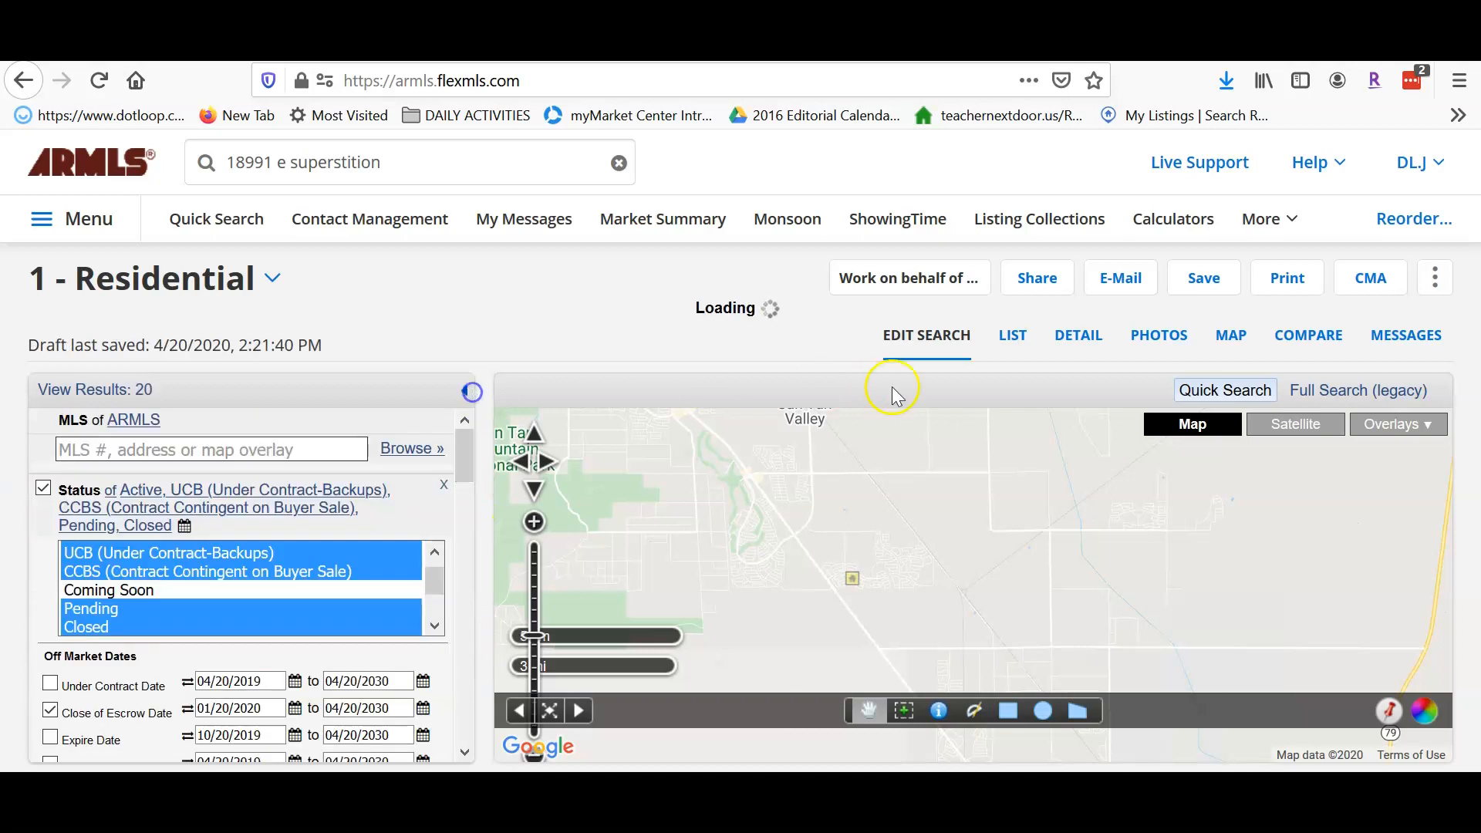
pyautogui.click(1017, 338)
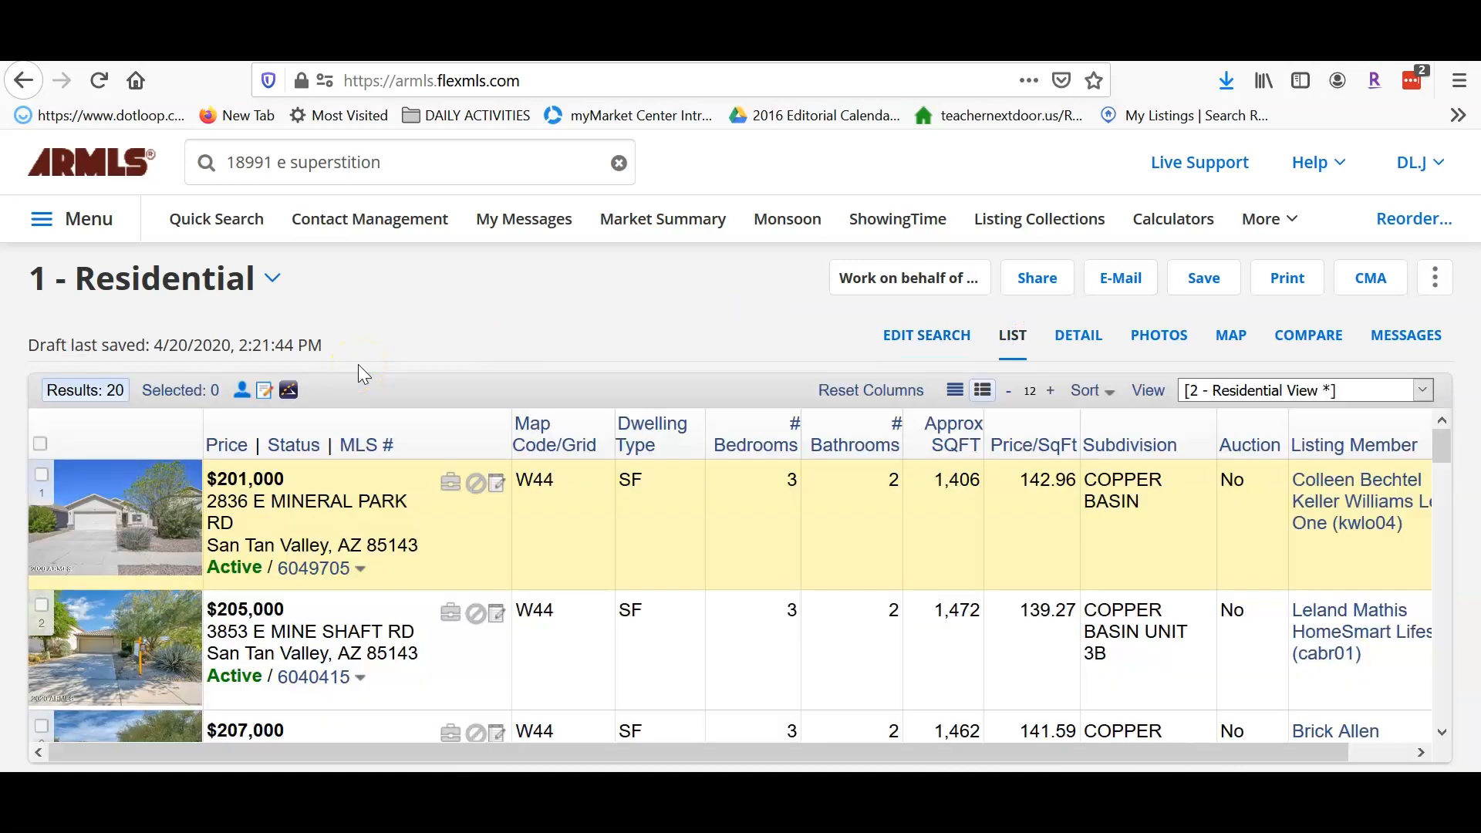
# - Sort the 20 results by approximate square footage, smallest first
pyautogui.click(951, 434)
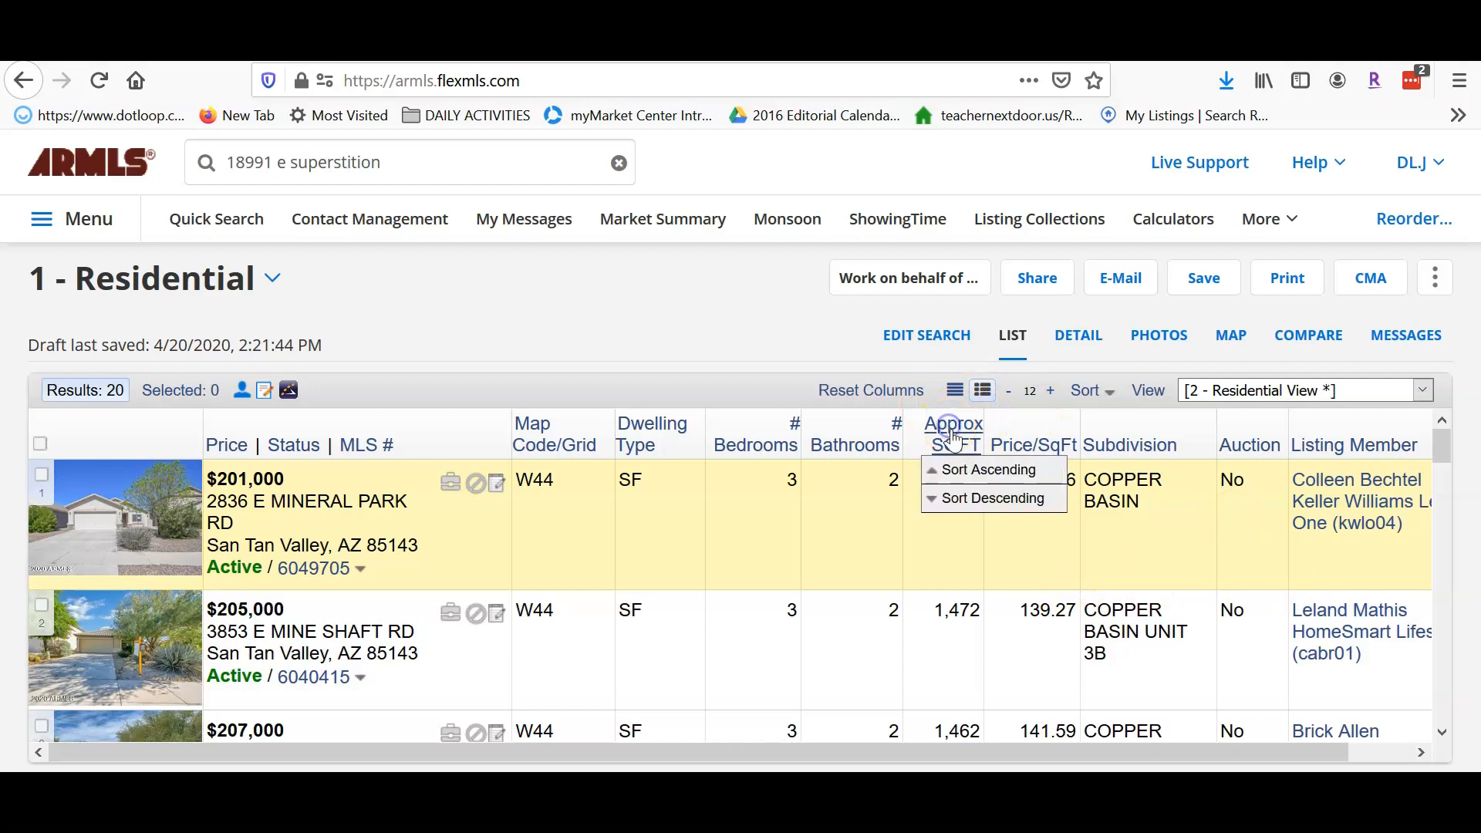
pyautogui.click(962, 472)
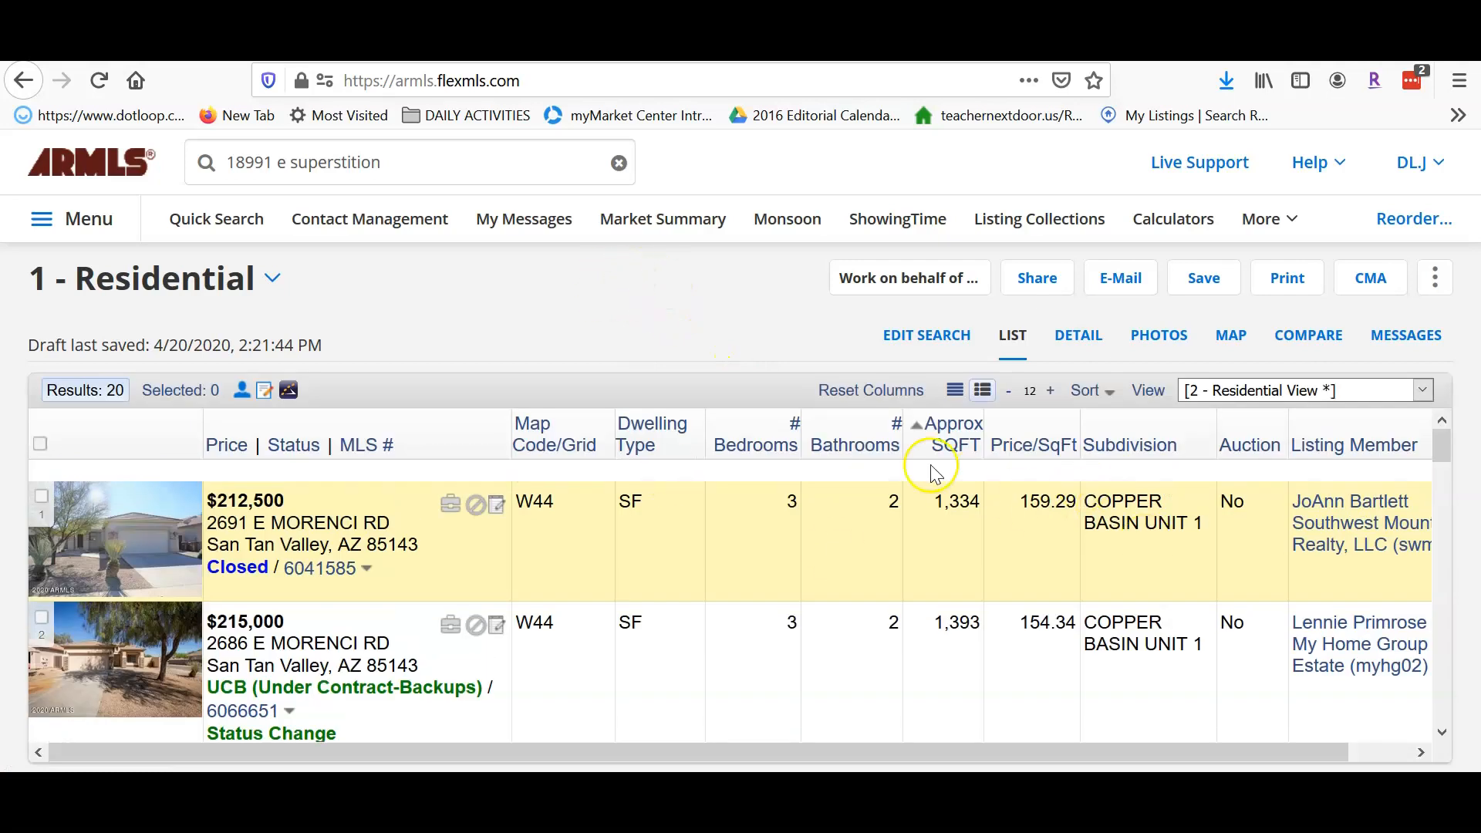
pyautogui.moveTo(1450, 443); pyautogui.dragTo(1472, 725)
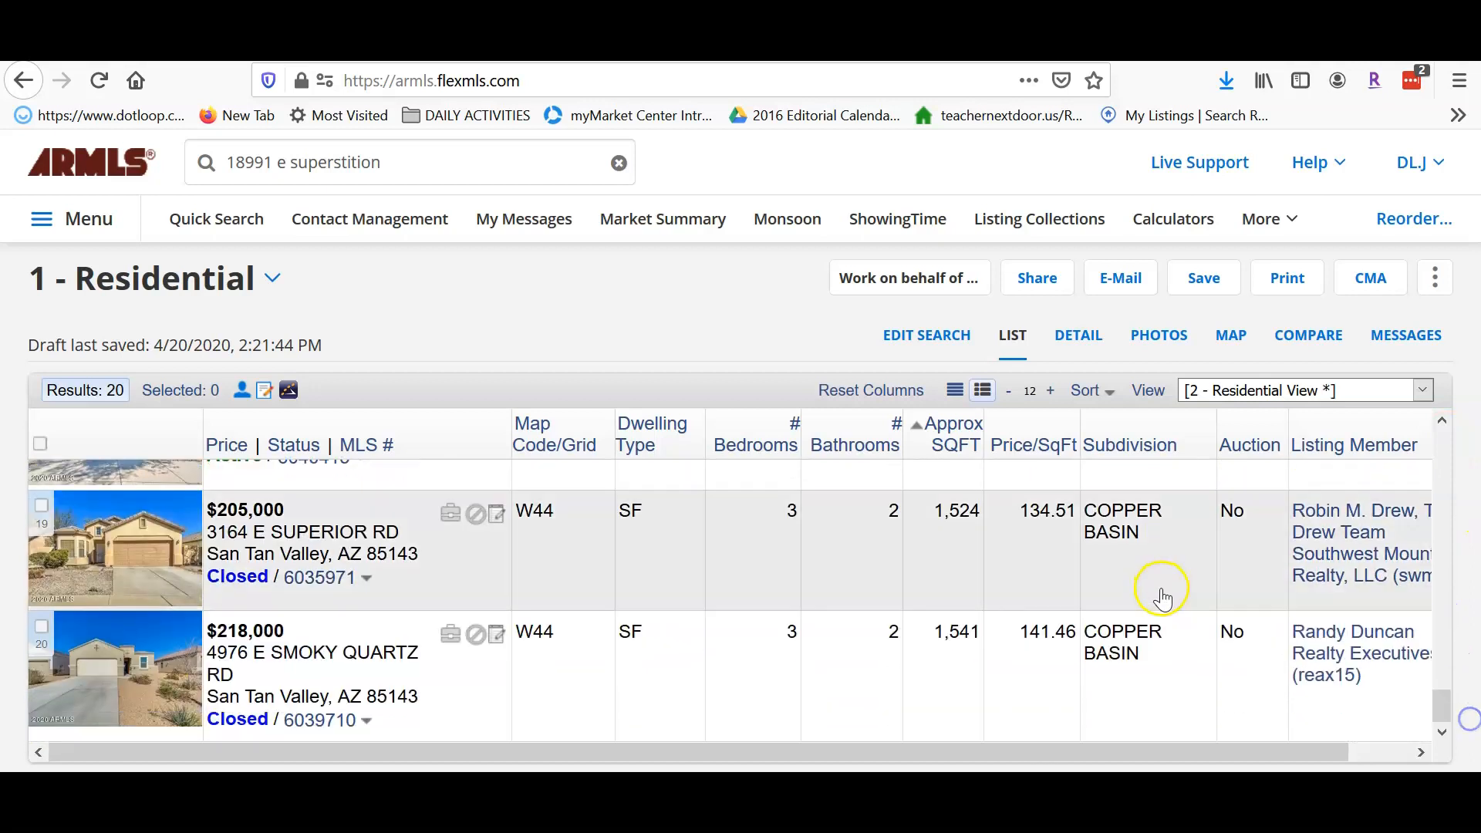
# - Select the $205,000, $219,995, $217,900 and $220,000 listings as comparables
pyautogui.scroll(4, 1157, 592)
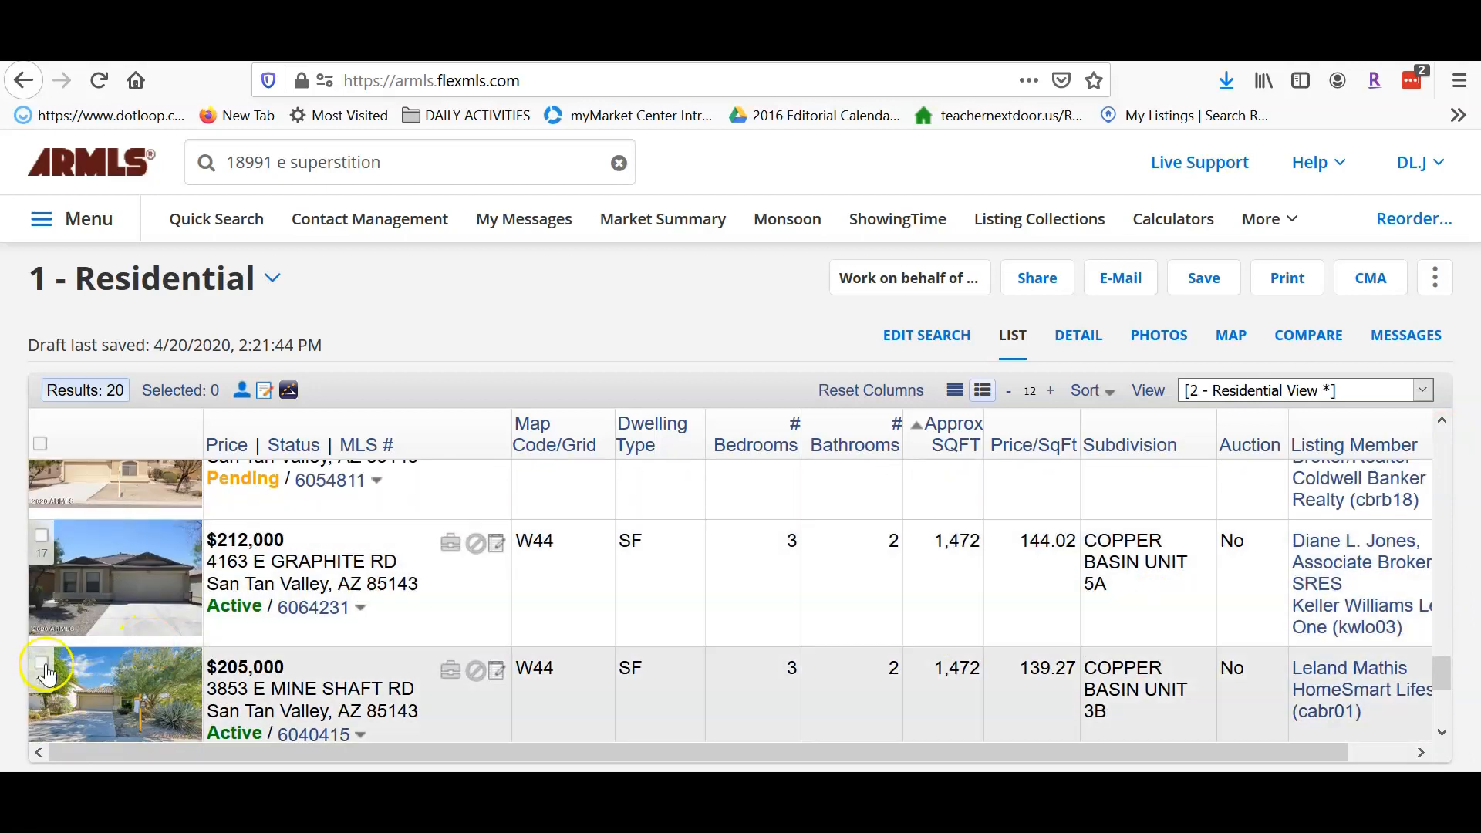
pyautogui.click(41, 663)
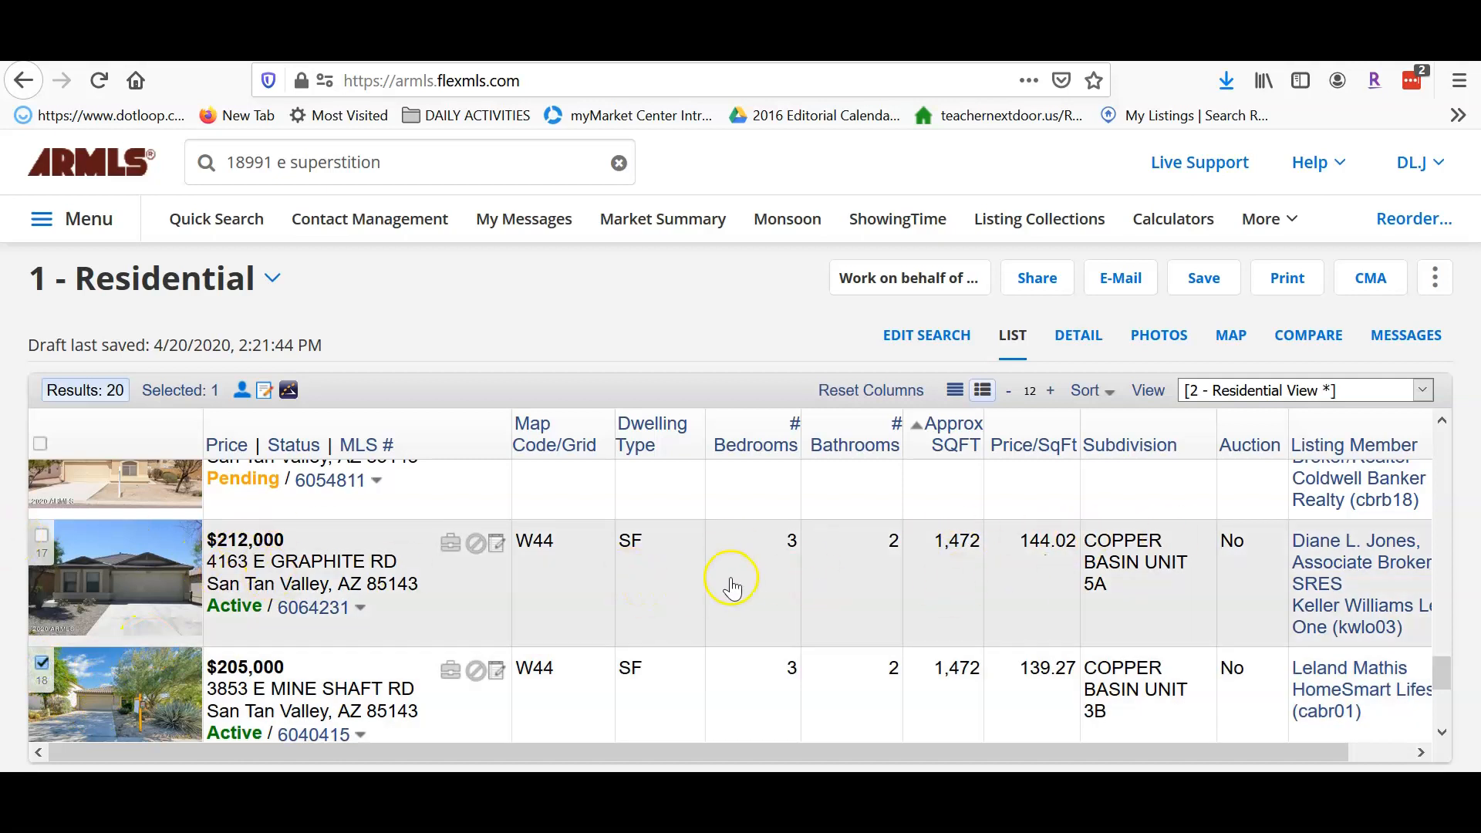
pyautogui.scroll(2, 771, 578)
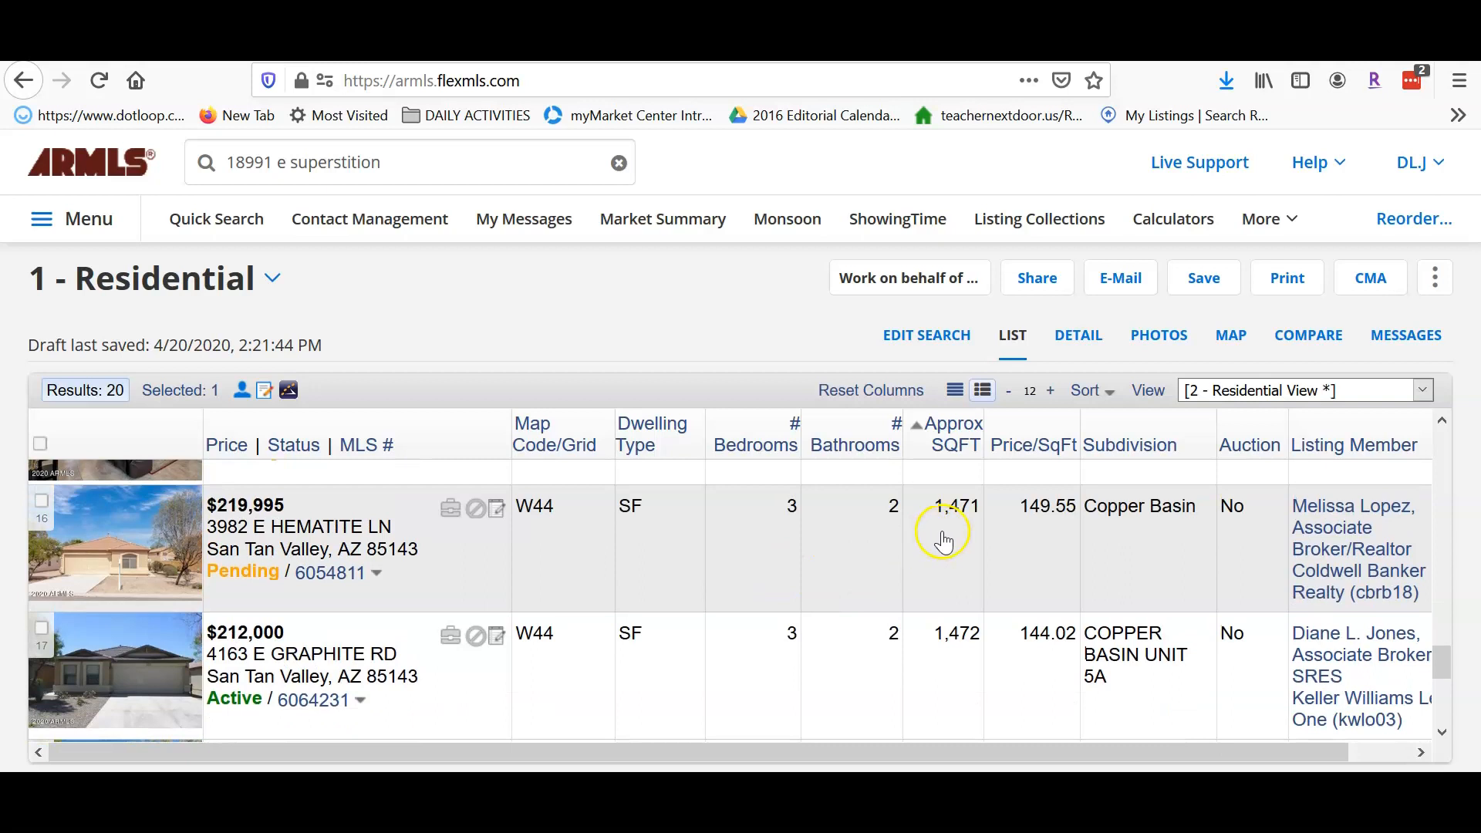
pyautogui.click(41, 501)
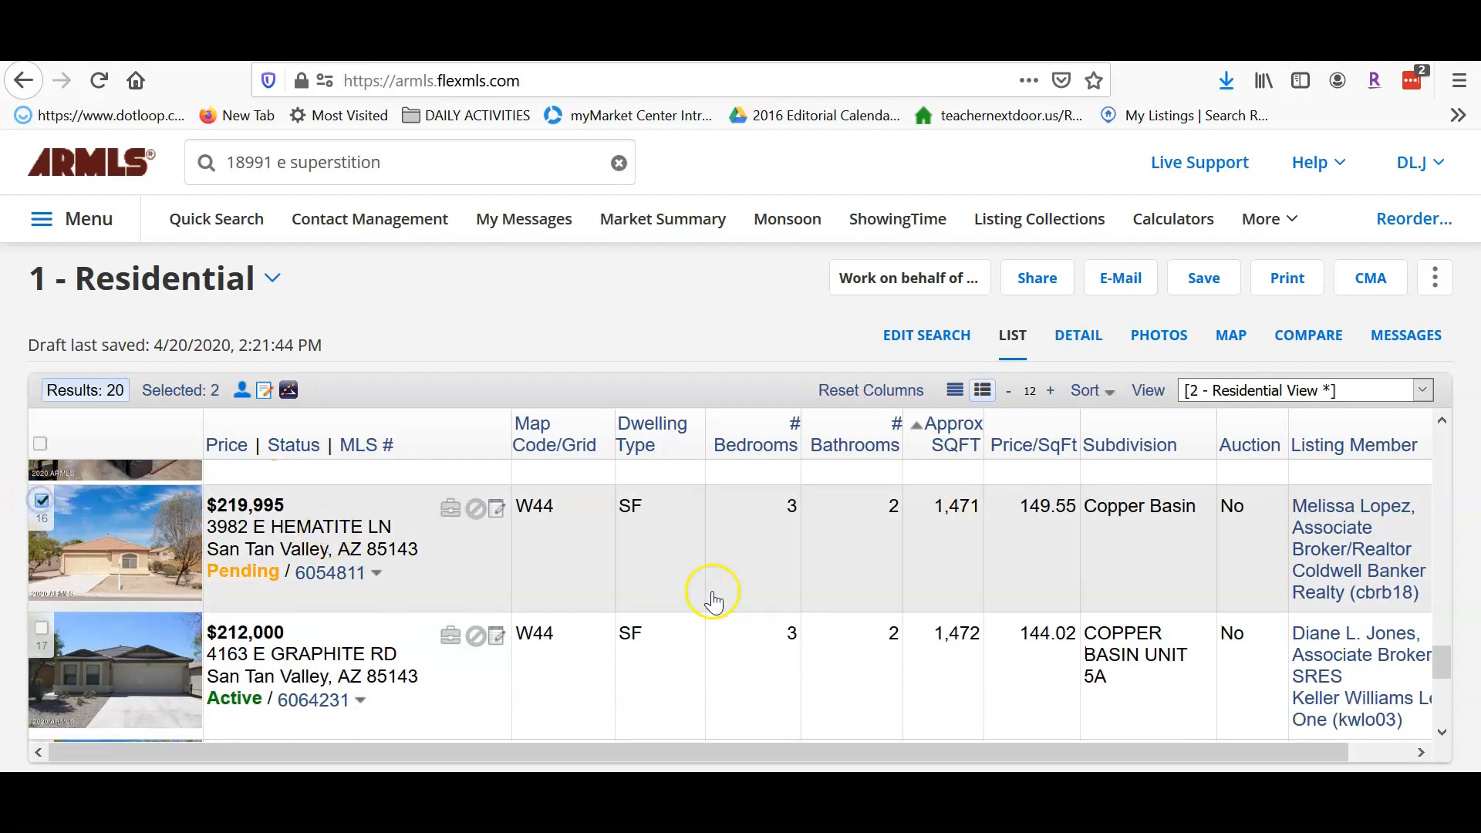
pyautogui.scroll(3, 713, 601)
pyautogui.click(42, 575)
pyautogui.scroll(3, 810, 622)
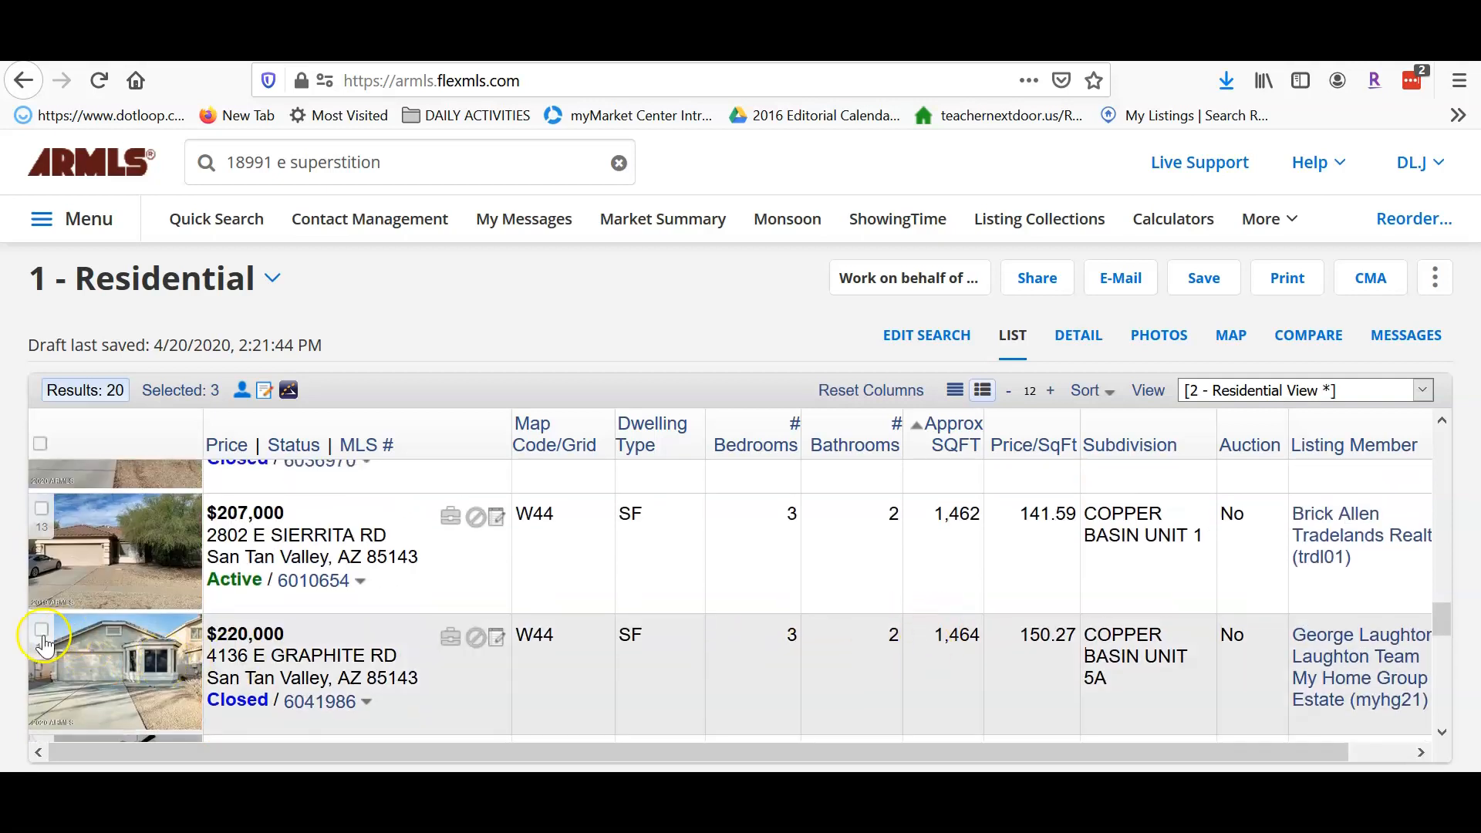
pyautogui.click(42, 633)
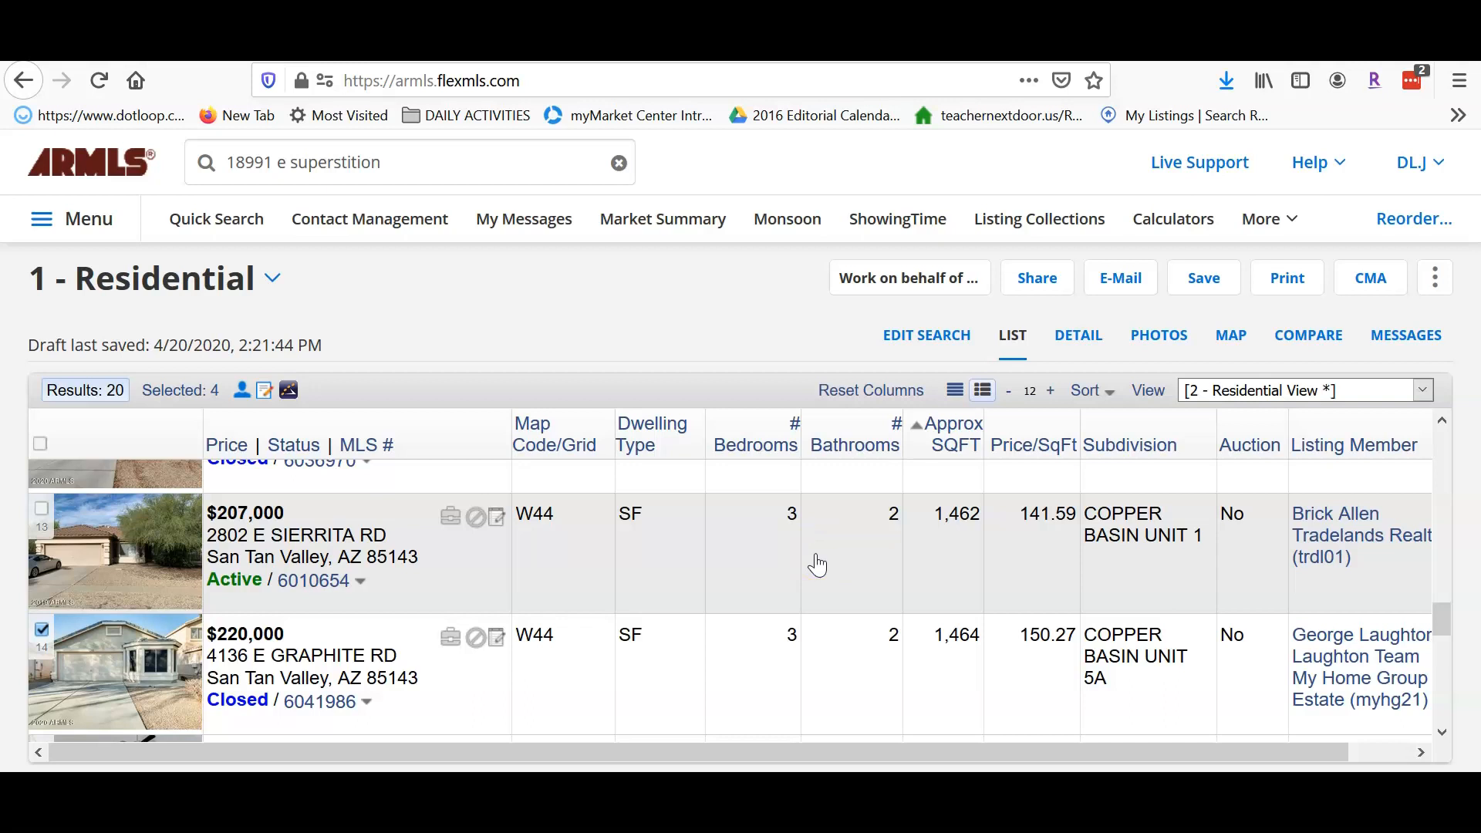
pyautogui.click(733, 561)
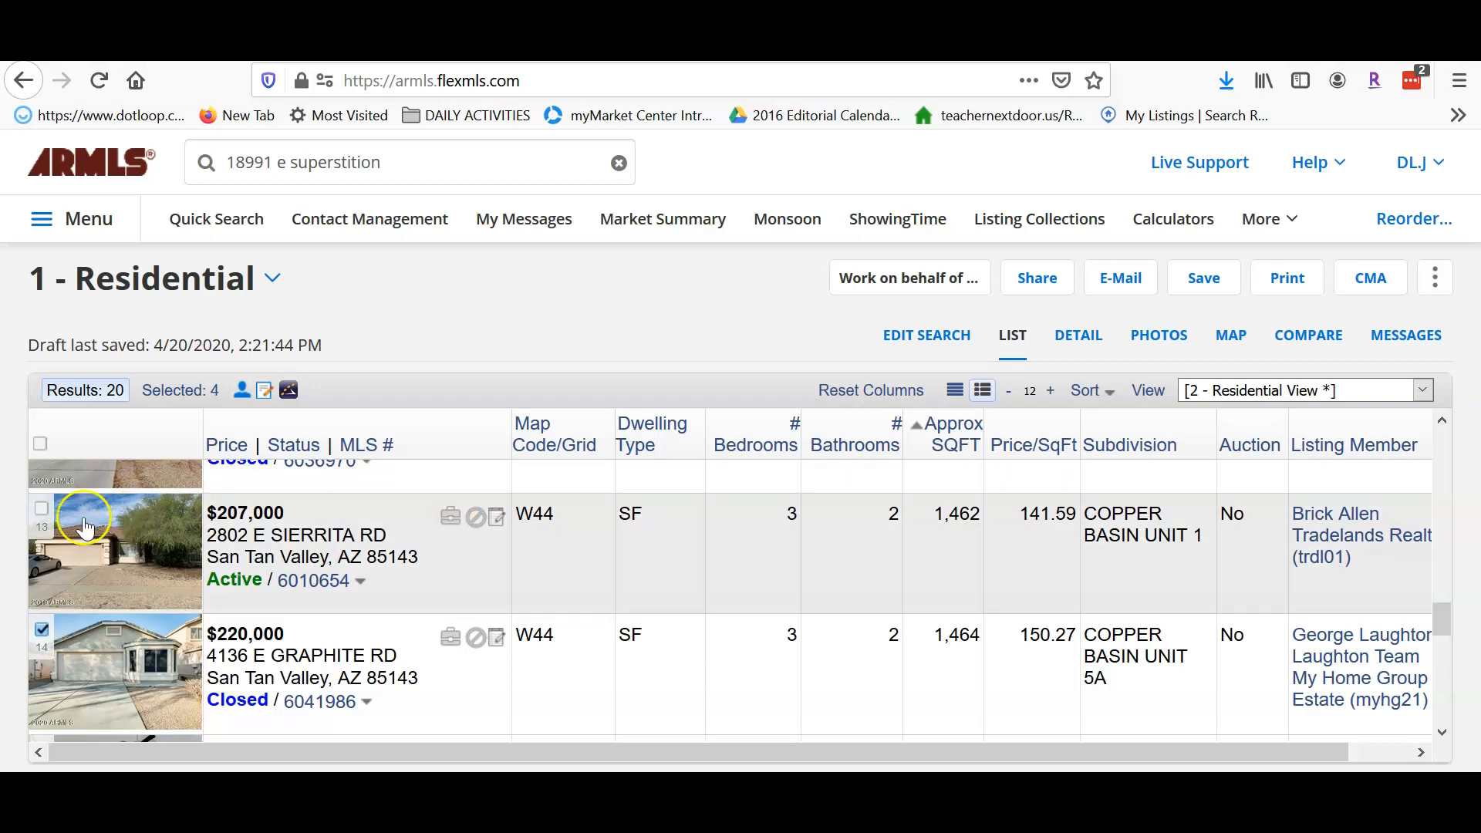
pyautogui.scroll(2, 848, 607)
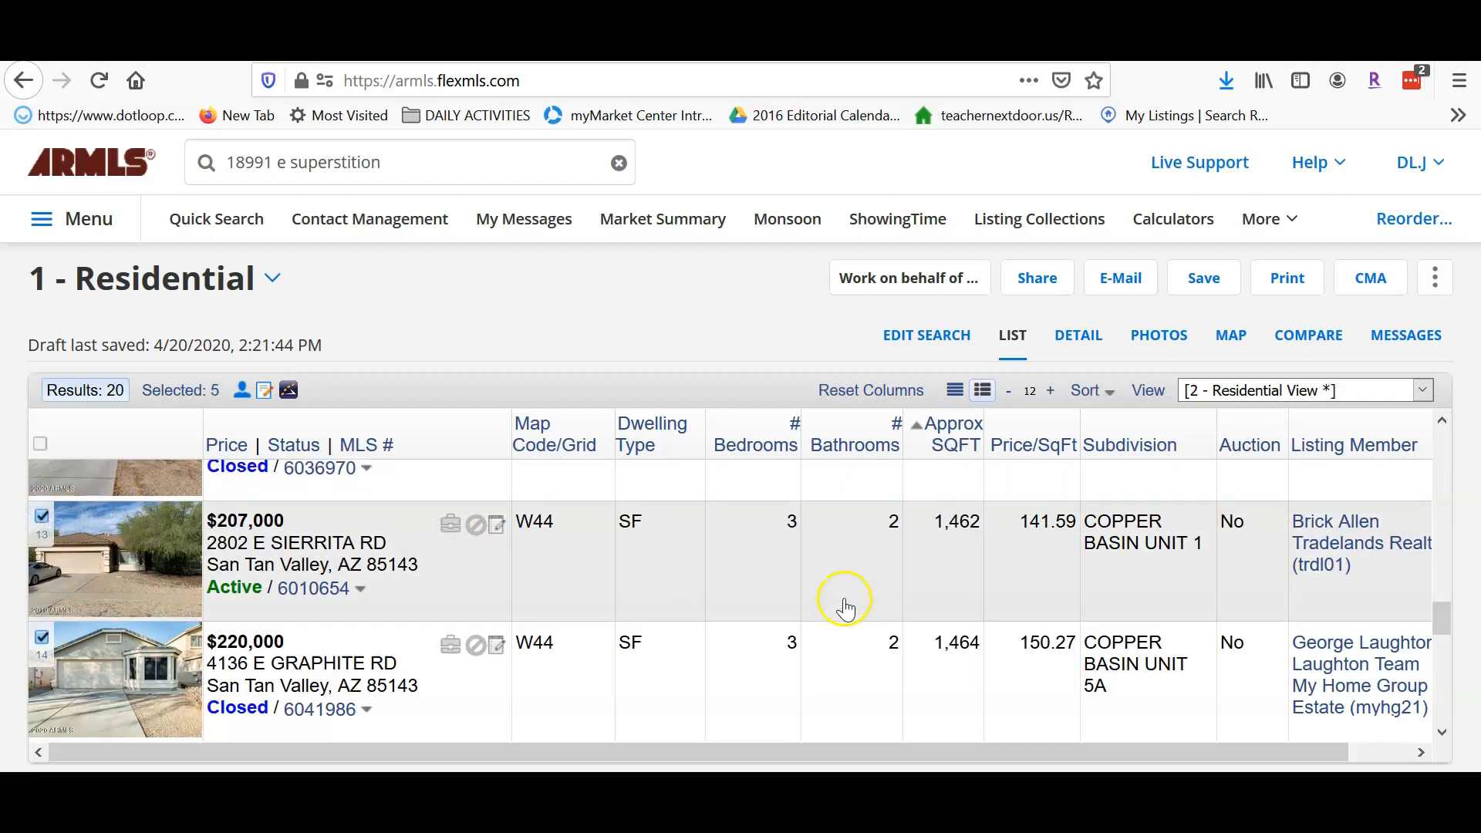
pyautogui.click(41, 483)
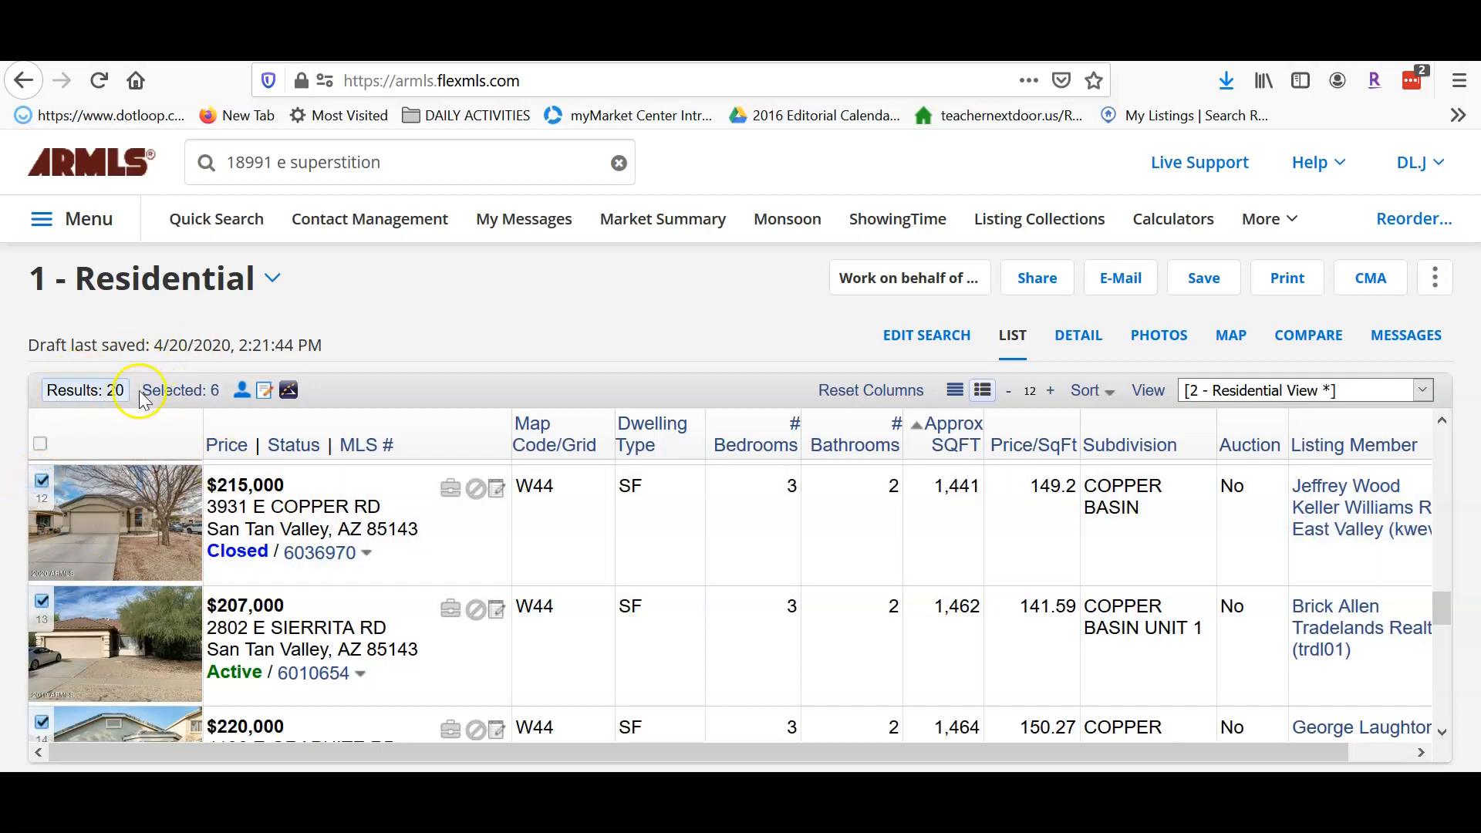
pyautogui.click(176, 390)
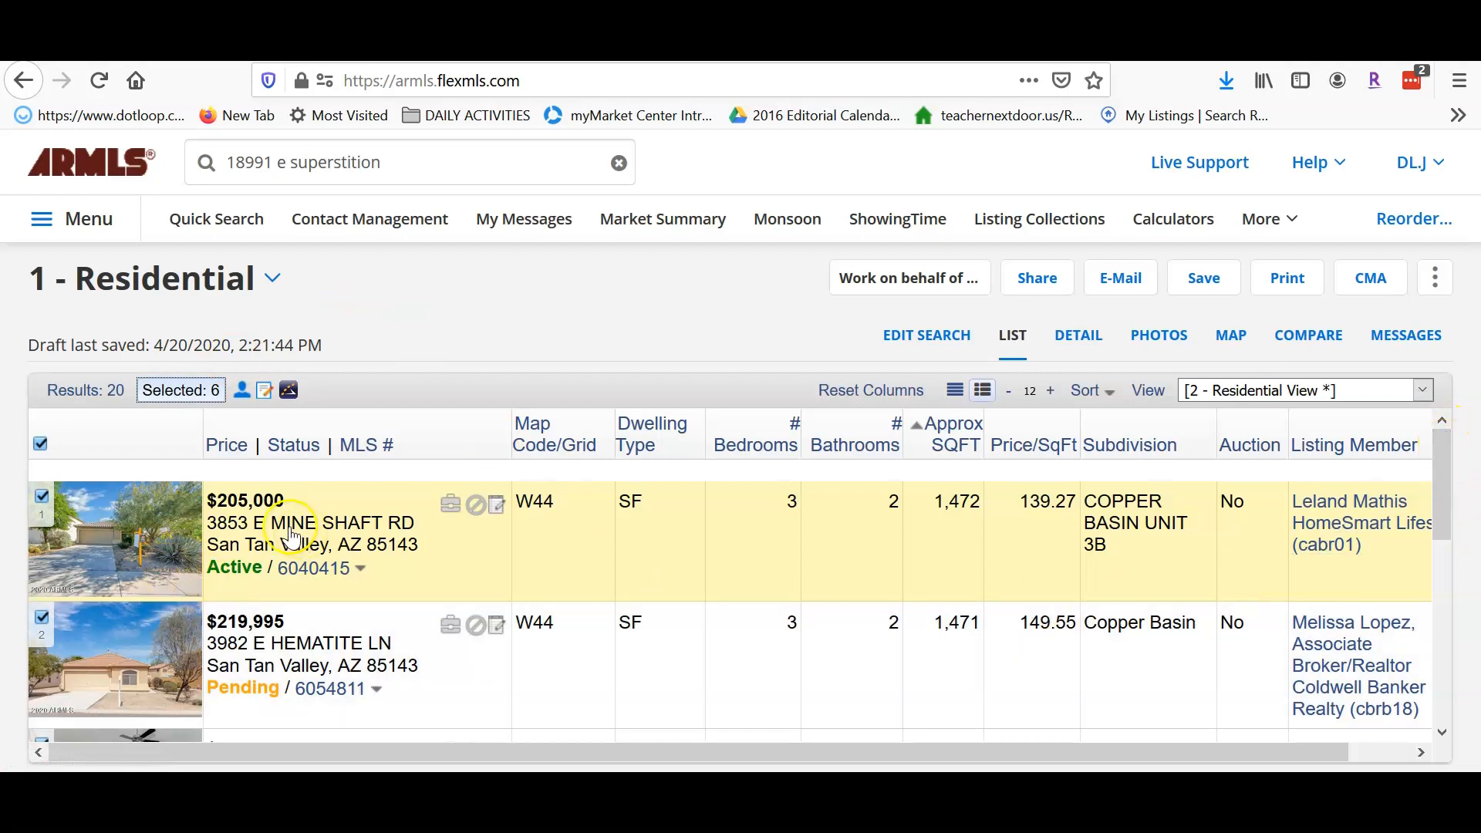
pyautogui.moveTo(1442, 447); pyautogui.dragTo(1477, 642)
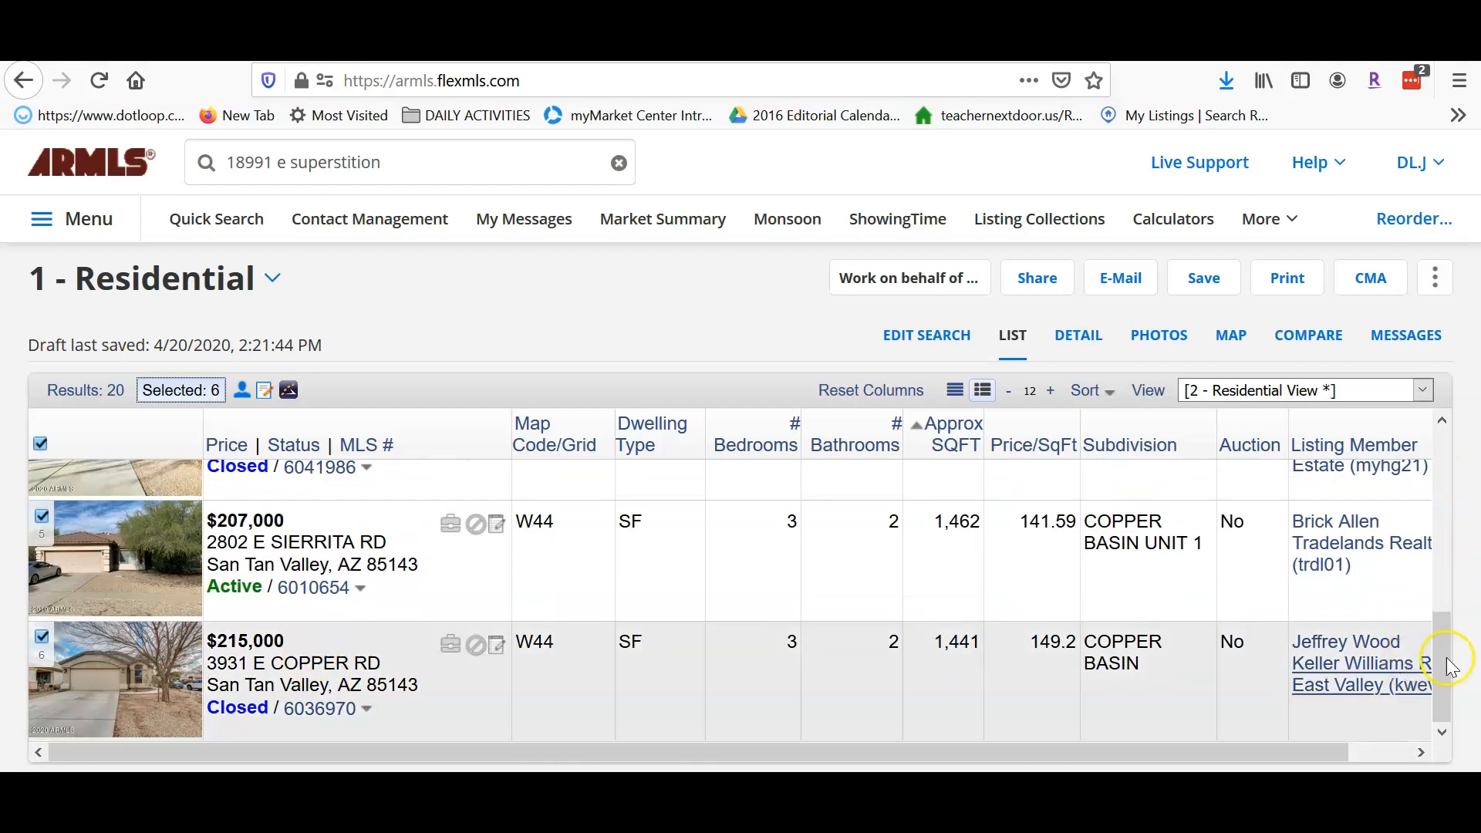
pyautogui.moveTo(1447, 662); pyautogui.dragTo(1455, 395)
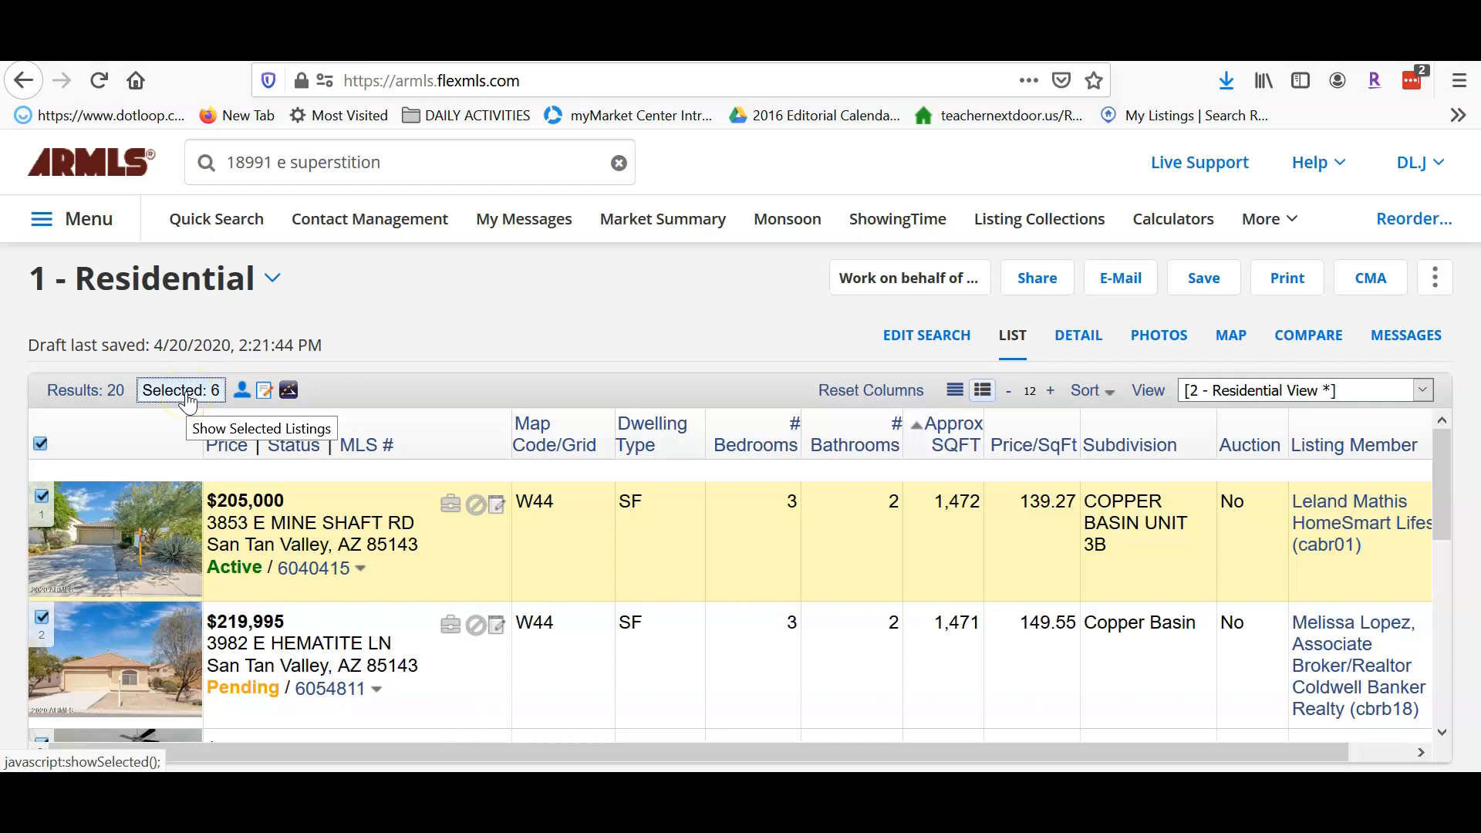
# - Start a Full CMA from only the six selected listings and continue to the cover page
pyautogui.click(1381, 286)
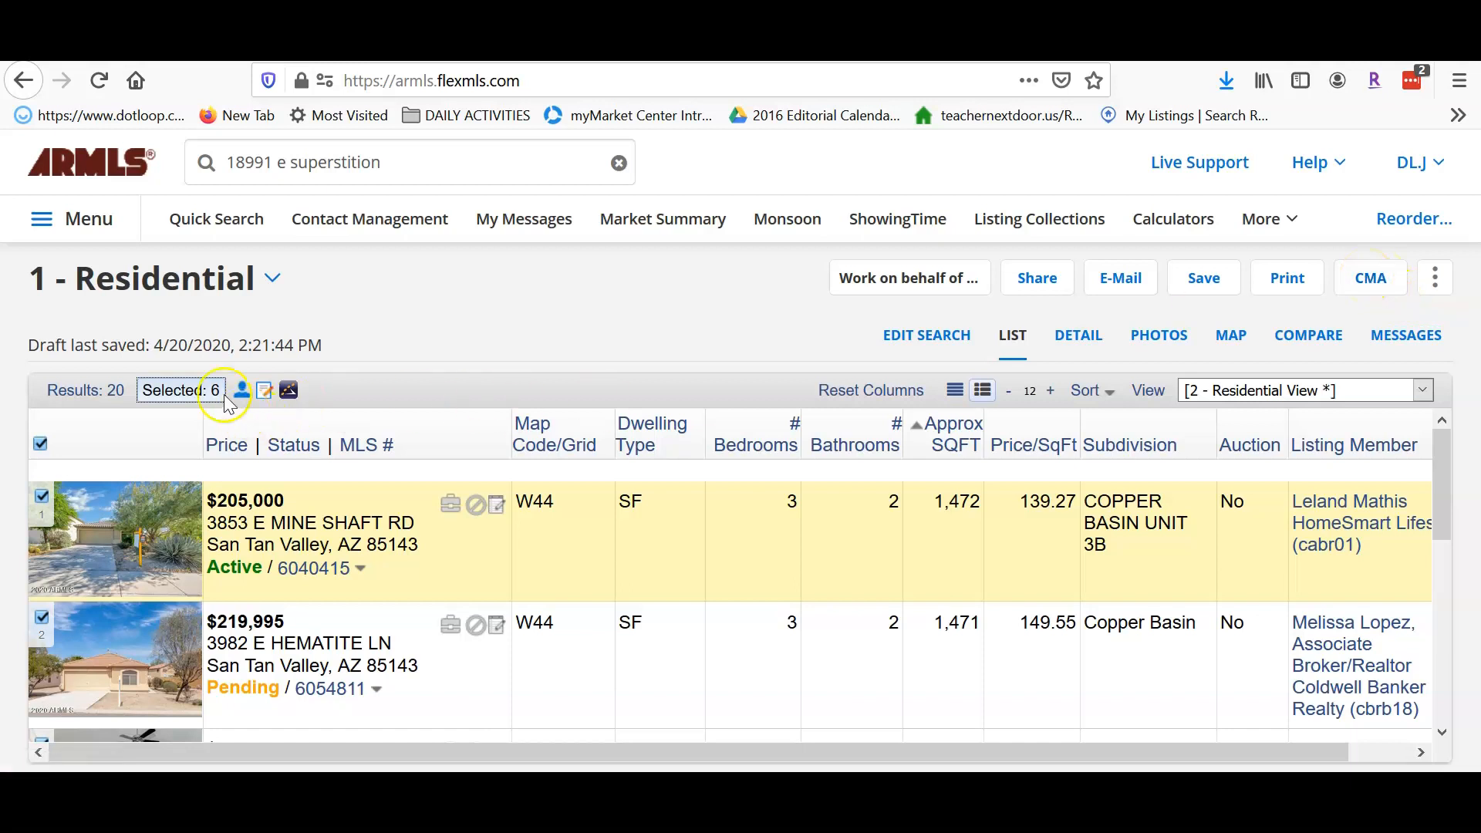
pyautogui.click(1372, 280)
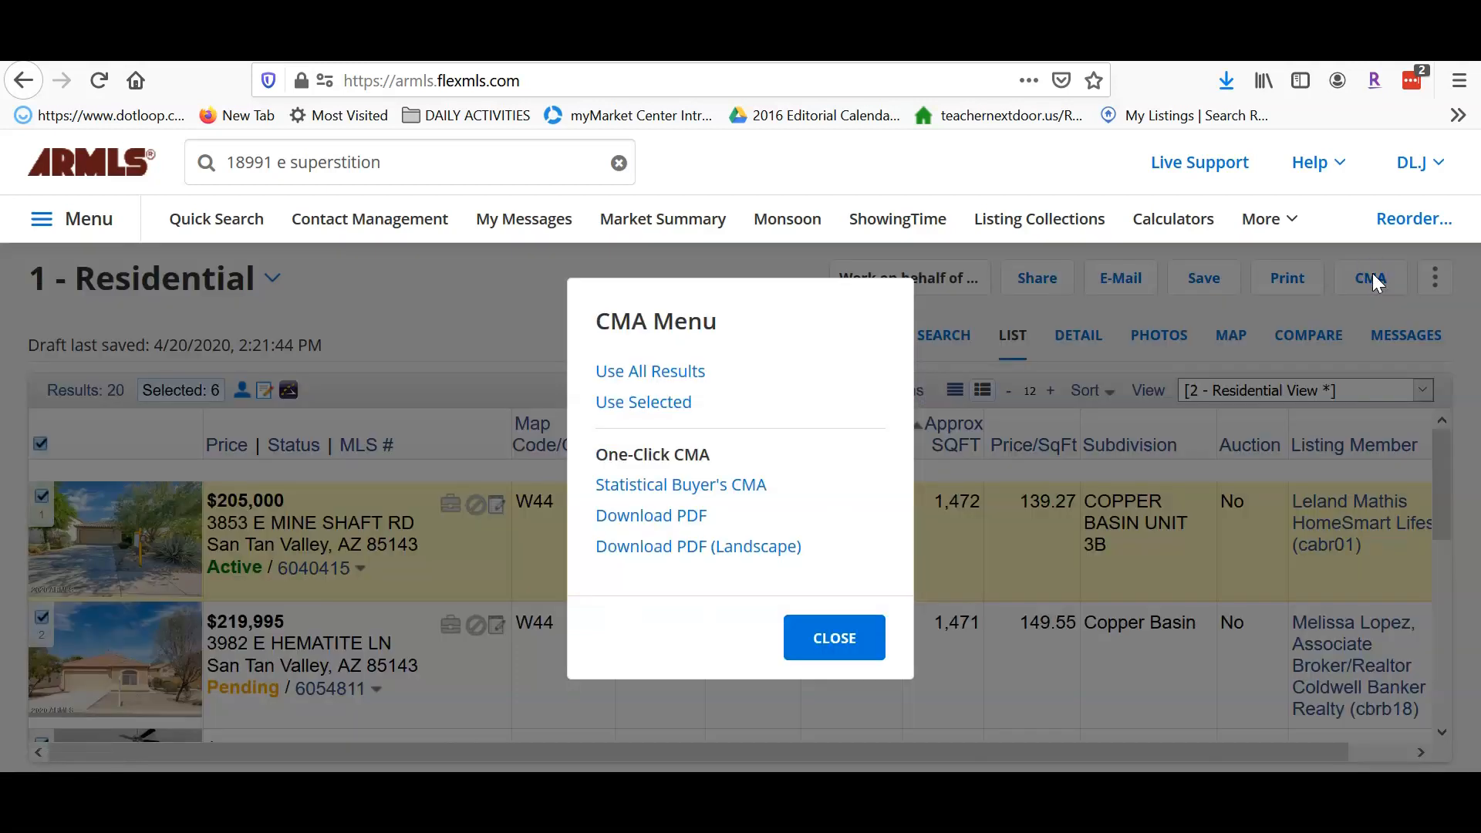
pyautogui.click(644, 403)
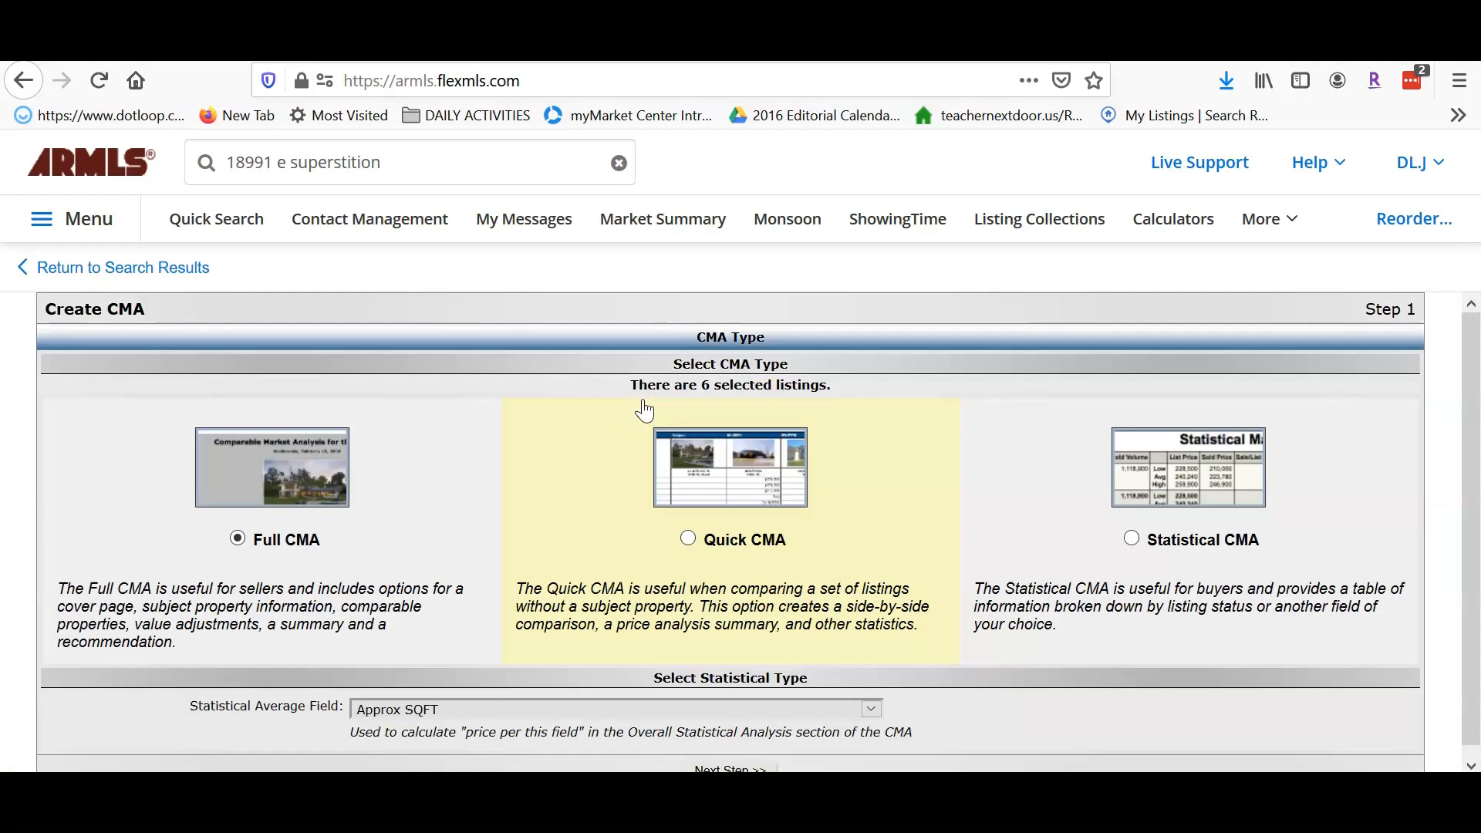
pyautogui.click(274, 494)
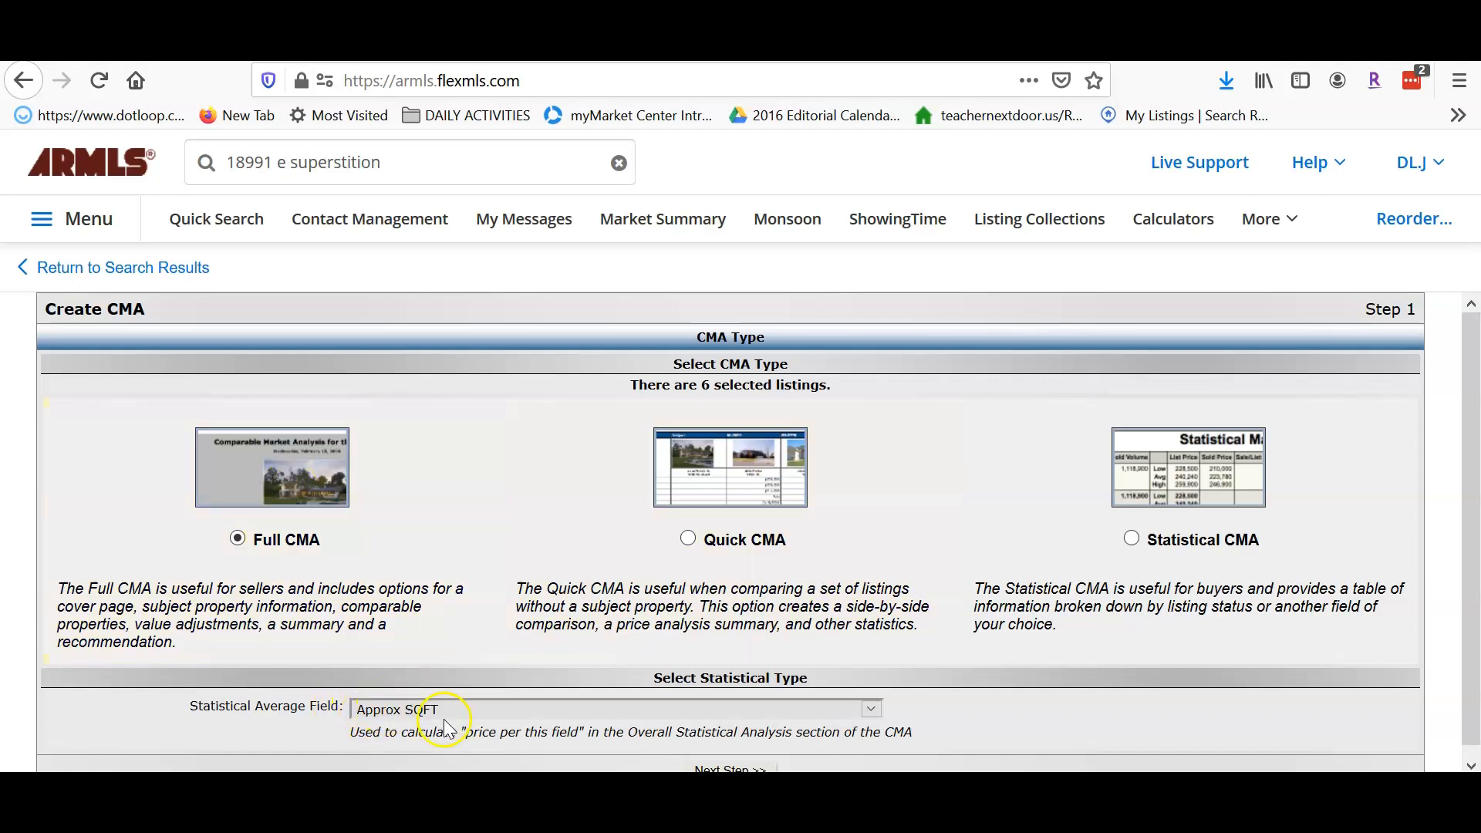
pyautogui.scroll(-1, 1316, 690)
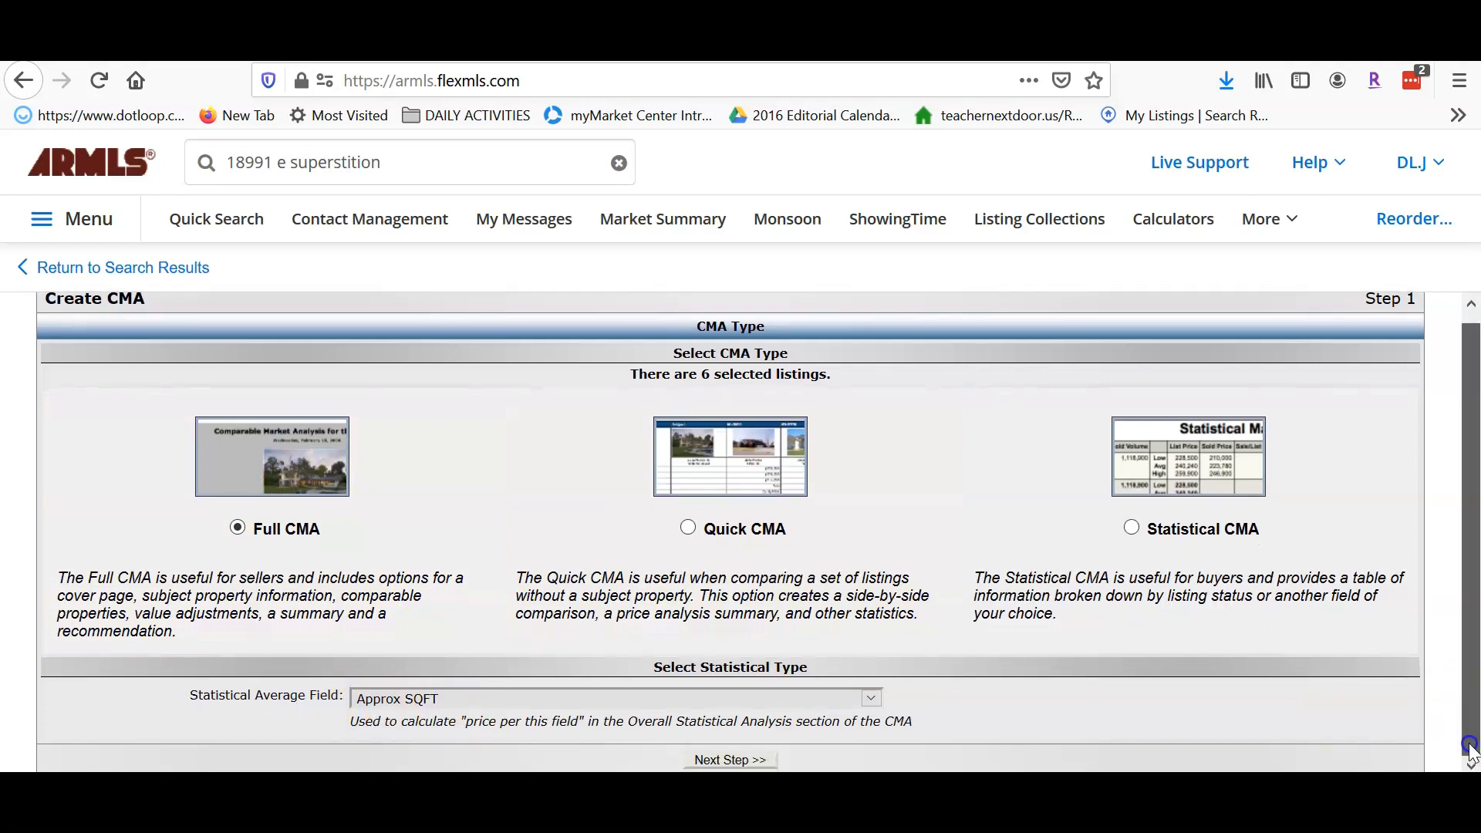
pyautogui.click(730, 761)
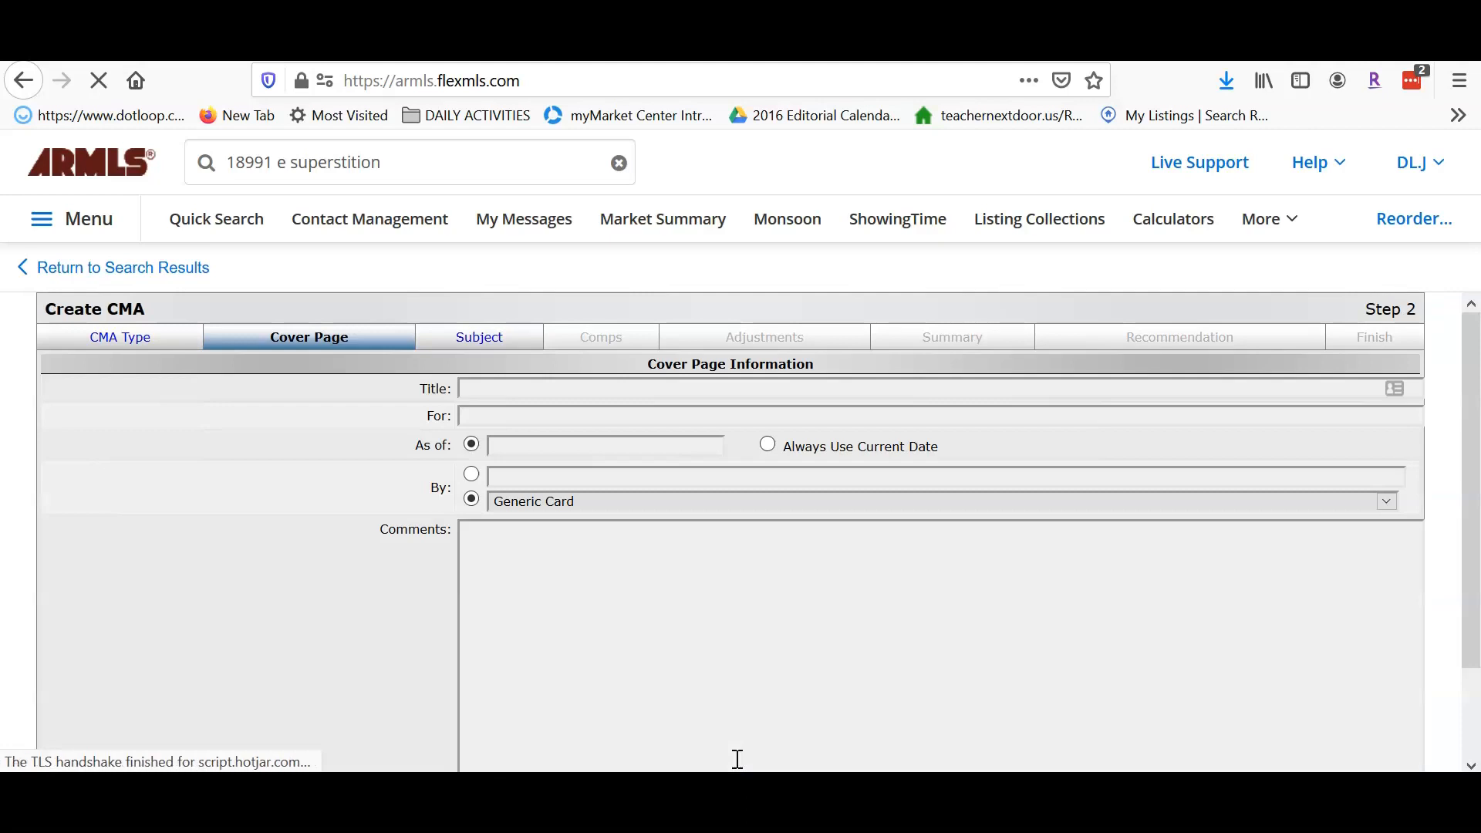
pyautogui.moveTo(1474, 357)
pyautogui.mouseDown()
pyautogui.moveTo(1466, 605)
pyautogui.moveTo(1475, 350)
pyautogui.mouseUp()
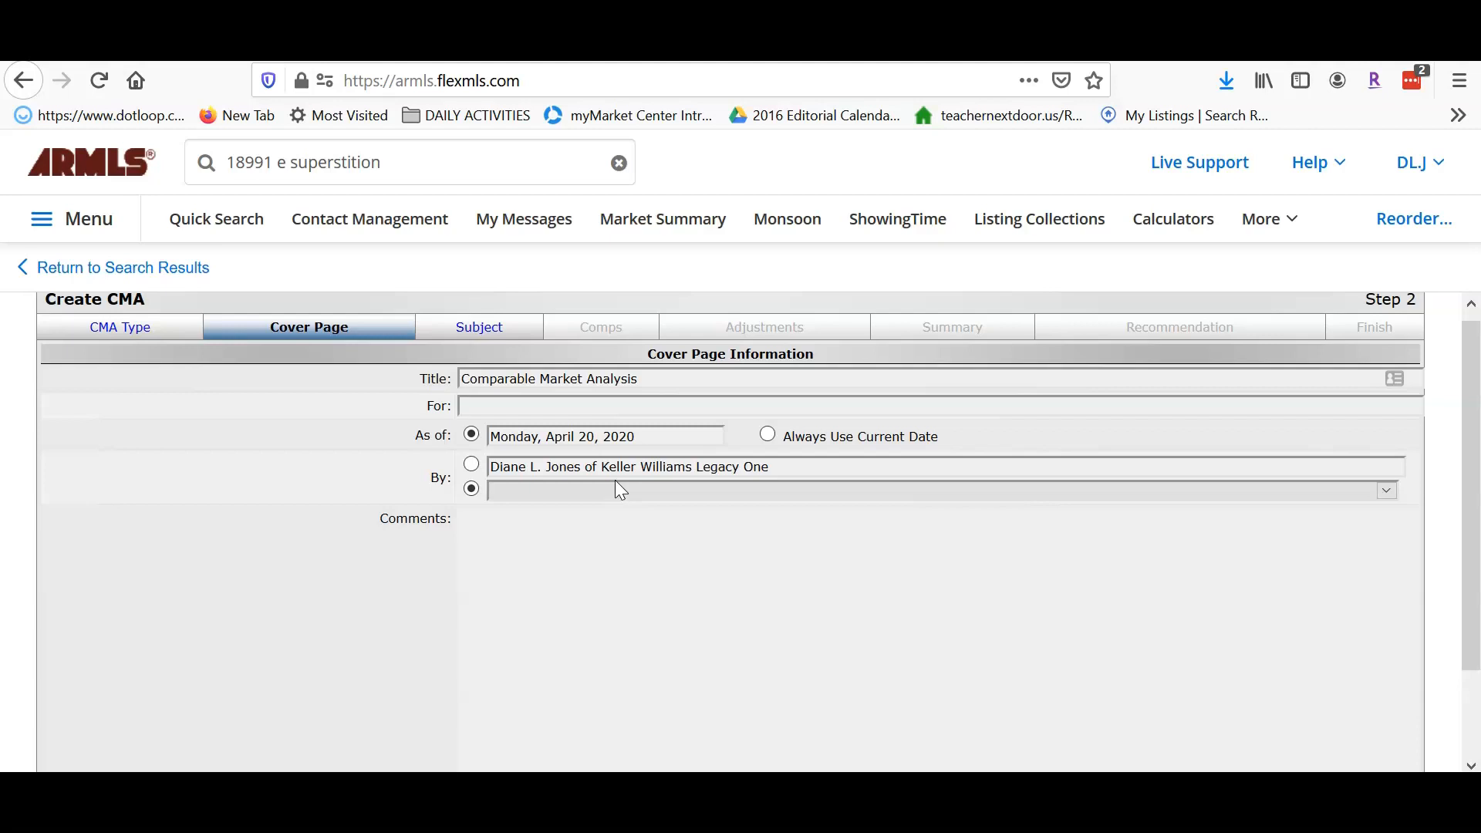
pyautogui.click(487, 406)
pyautogui.click(486, 404)
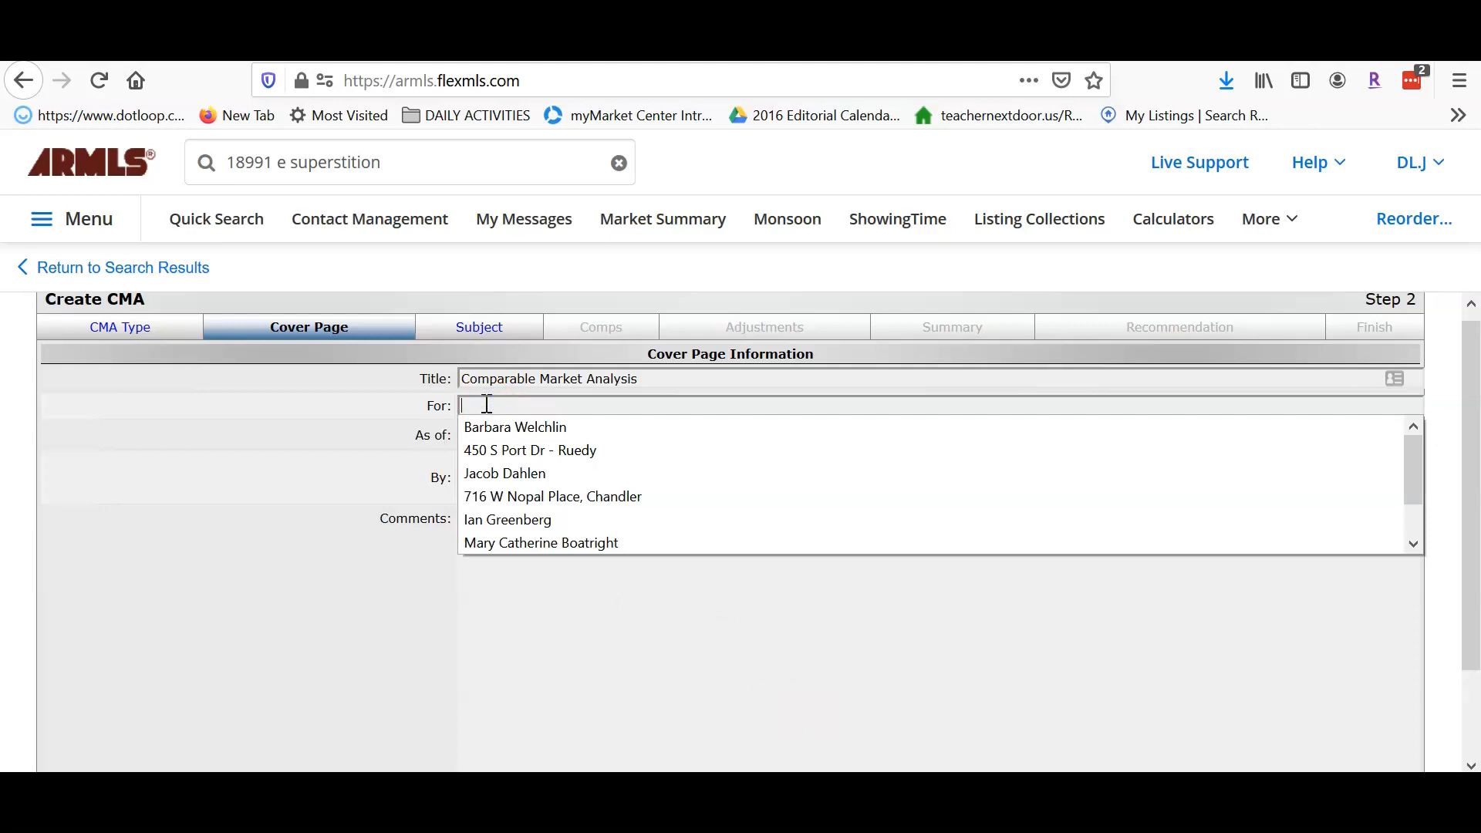
pyautogui.click(524, 522)
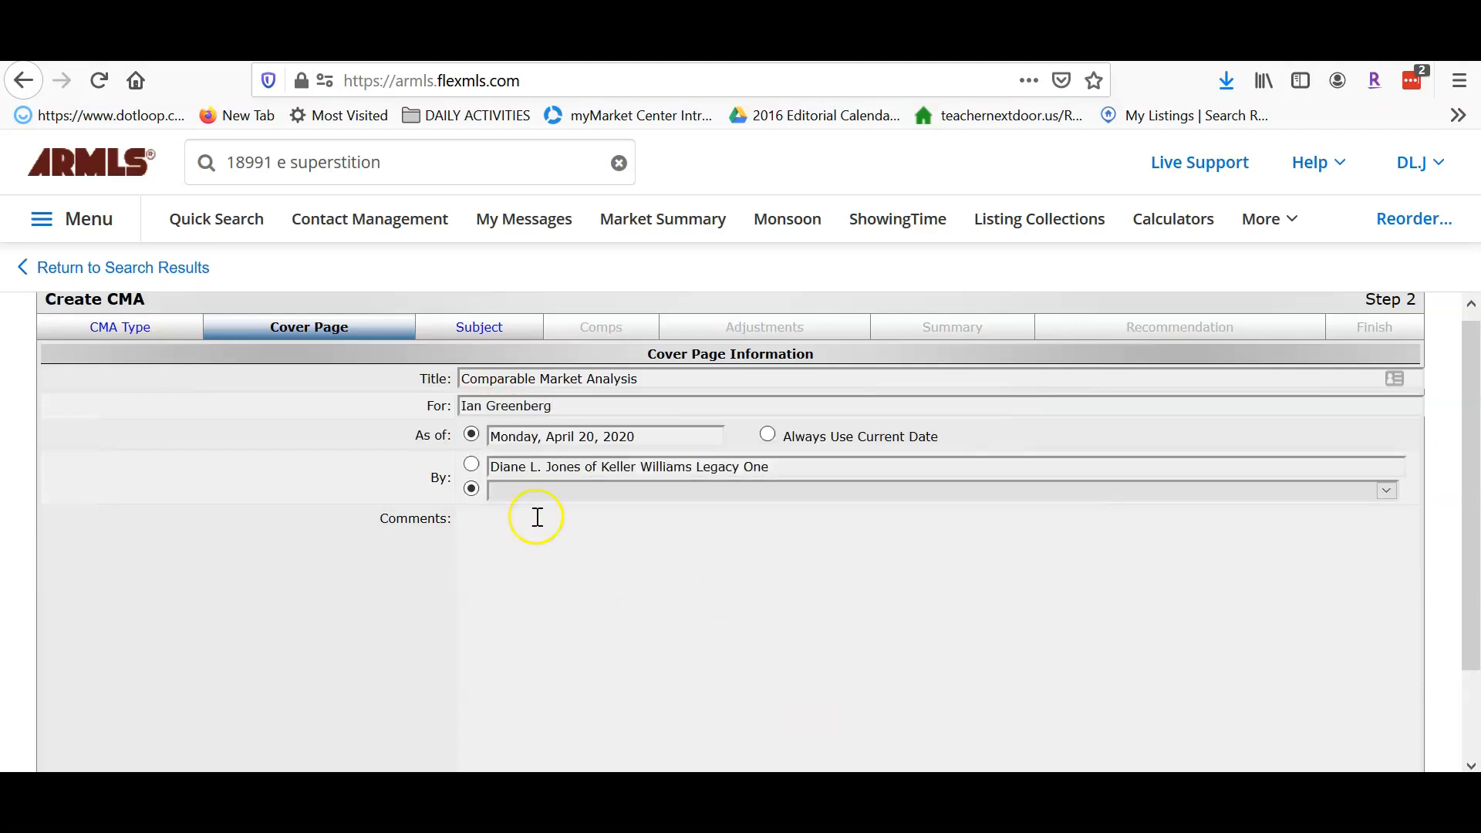
pyautogui.moveTo(570, 410); pyautogui.dragTo(287, 424)
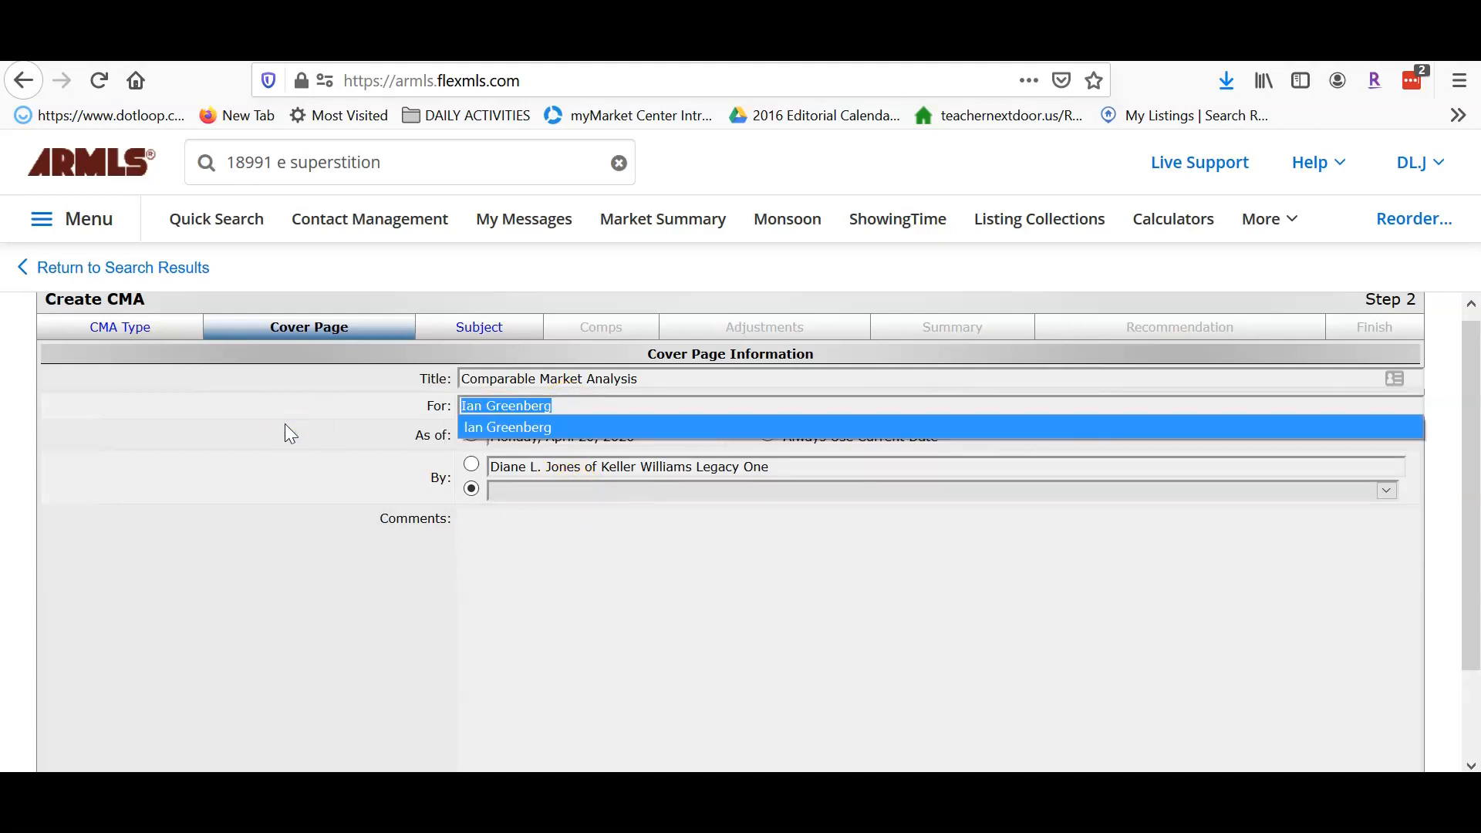
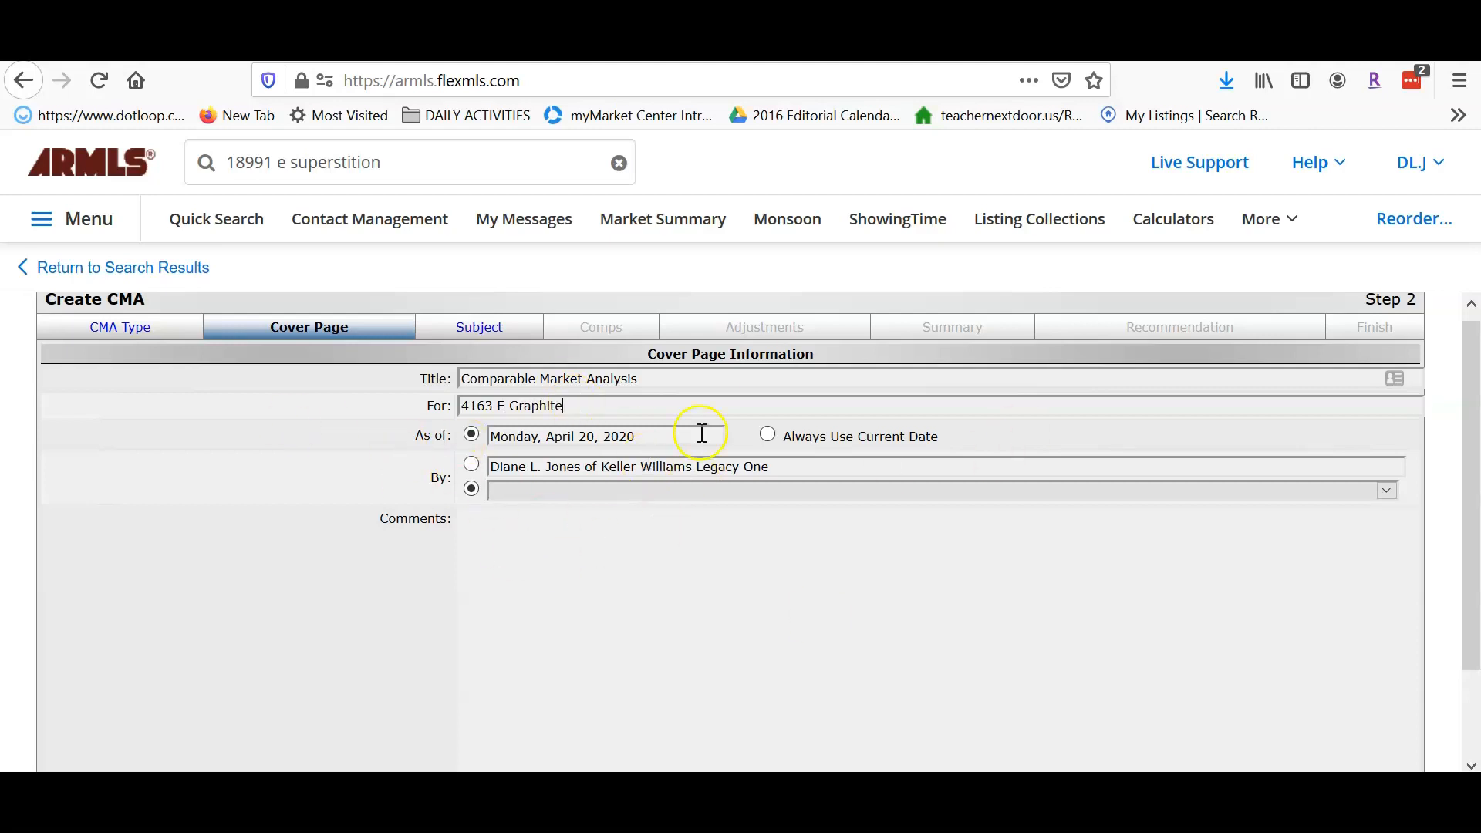
pyautogui.scroll(-2, 810, 572)
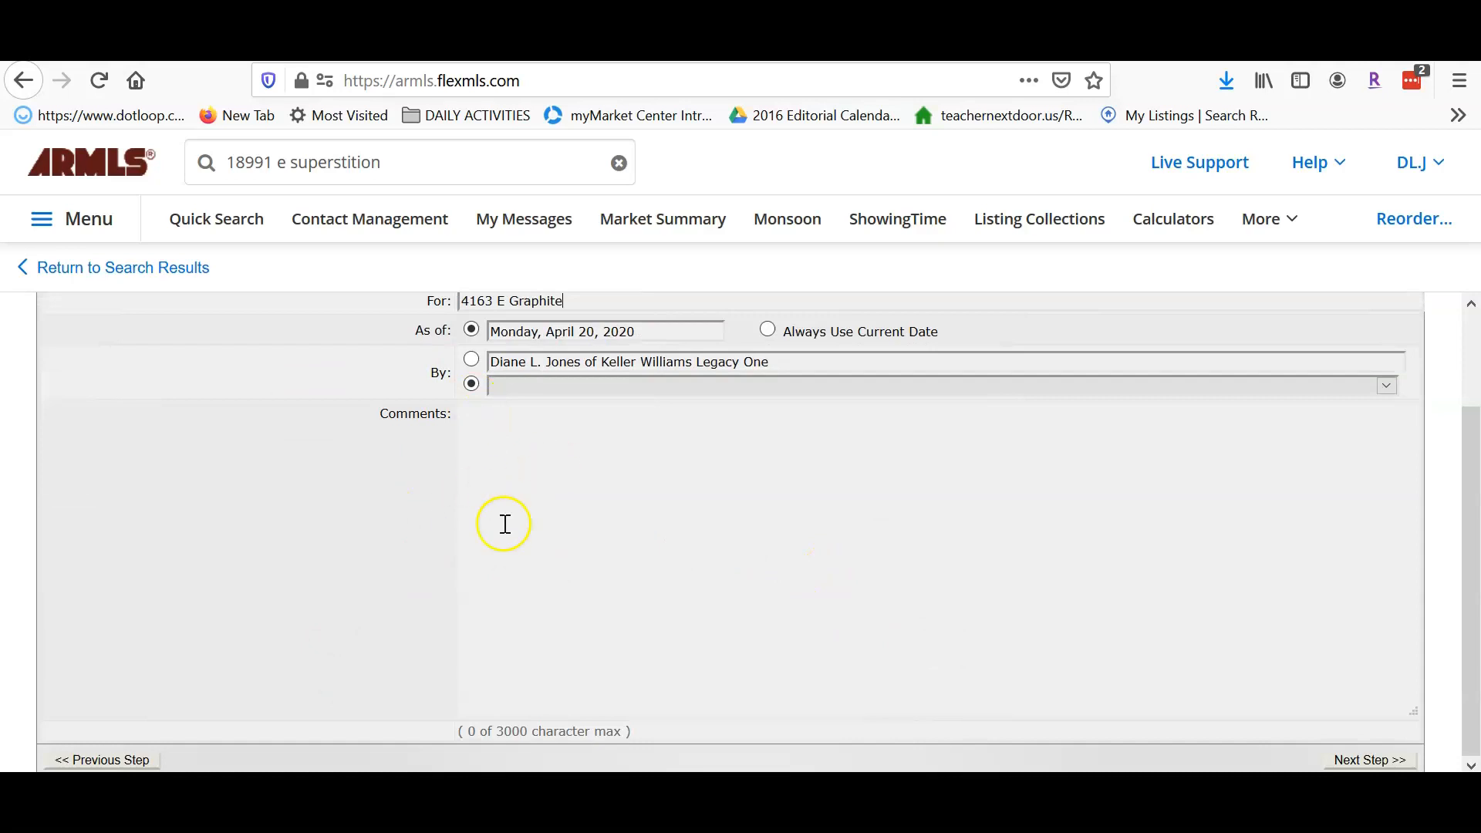
pyautogui.click(1363, 760)
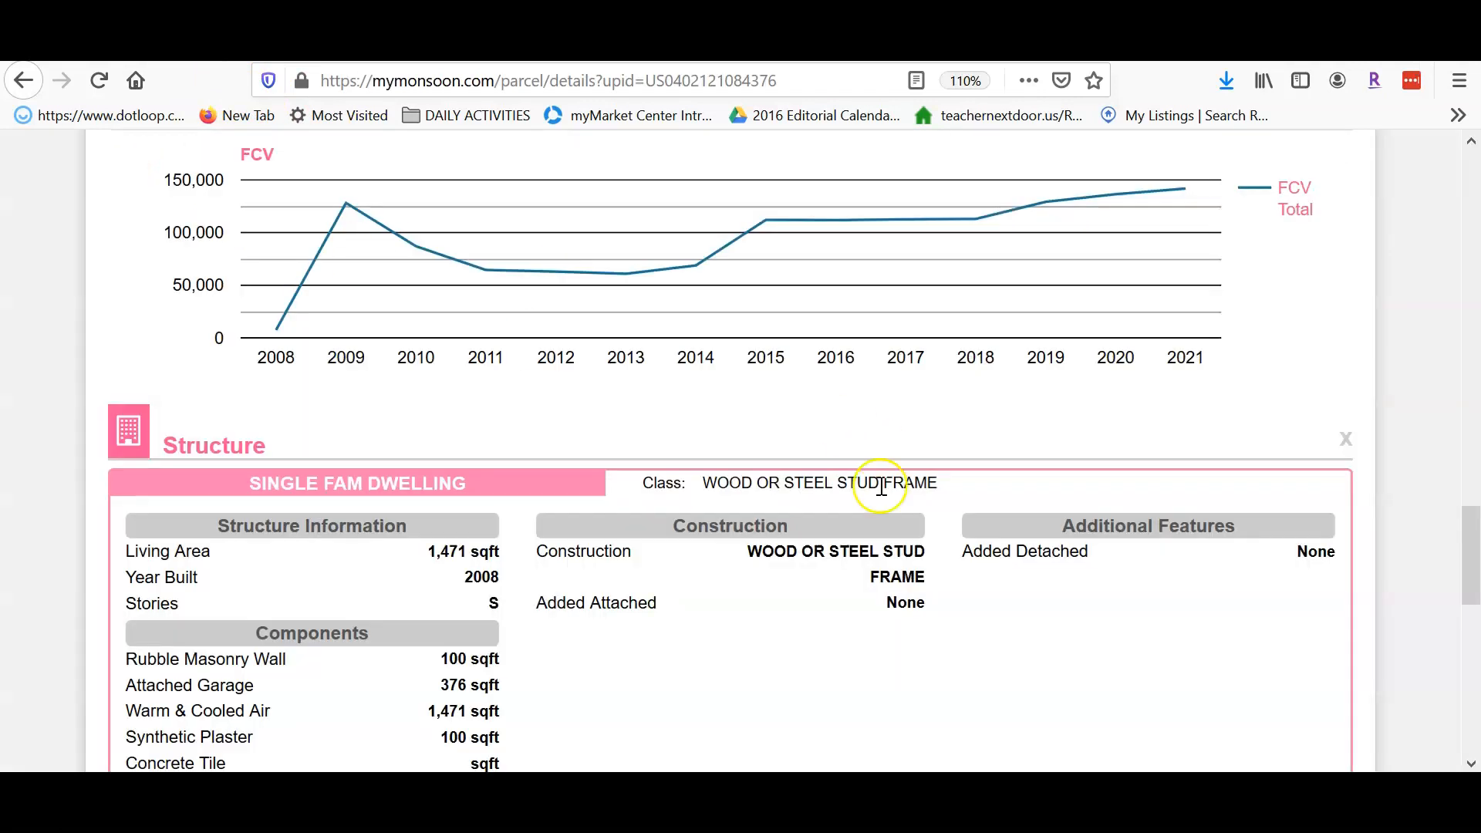
# - Copy ARMLS listing number 6064231 from the Monsoon MLS page and return to Flexmls
pyautogui.scroll(20, 876, 479)
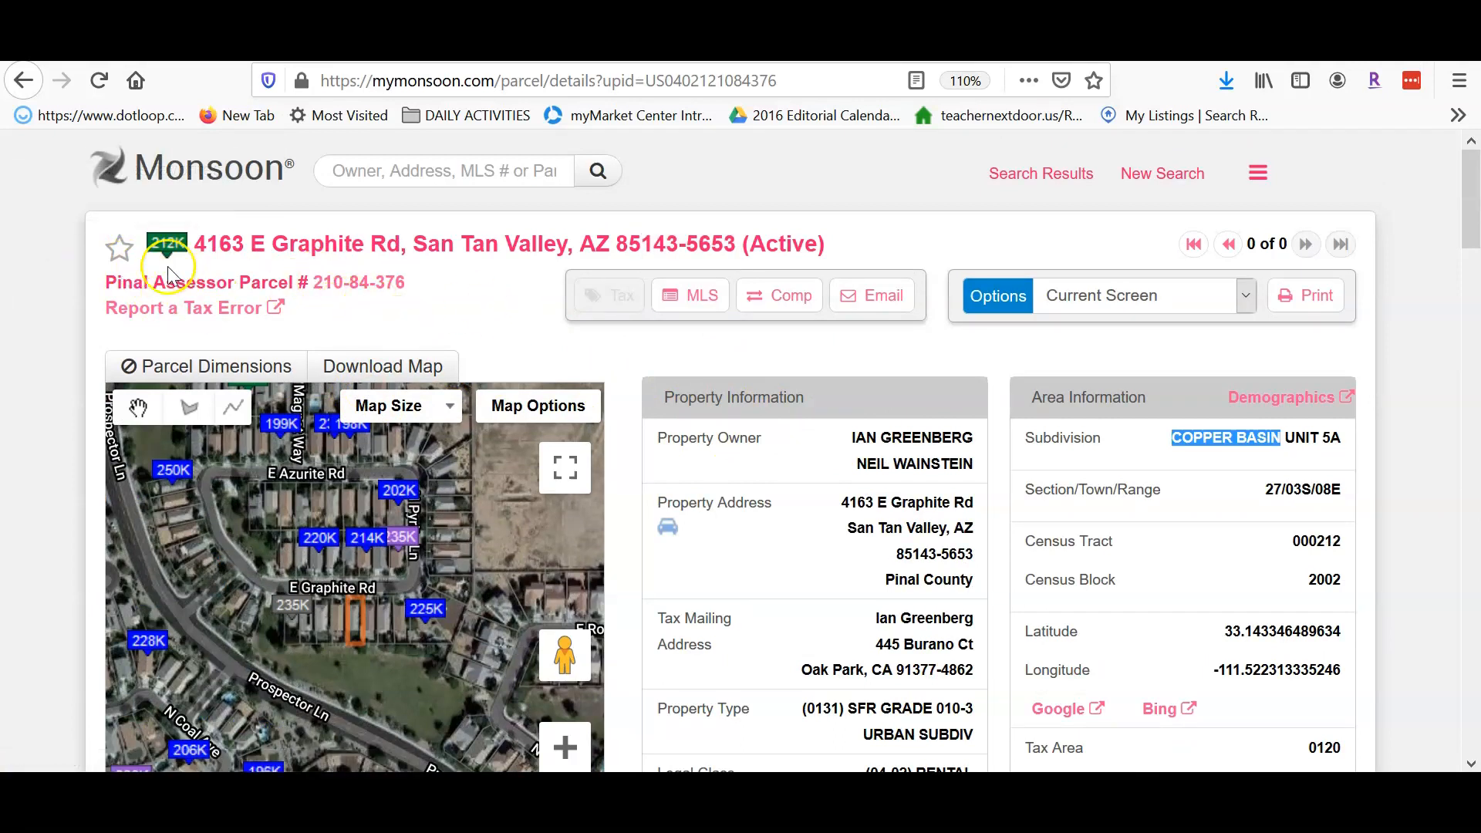
pyautogui.click(692, 298)
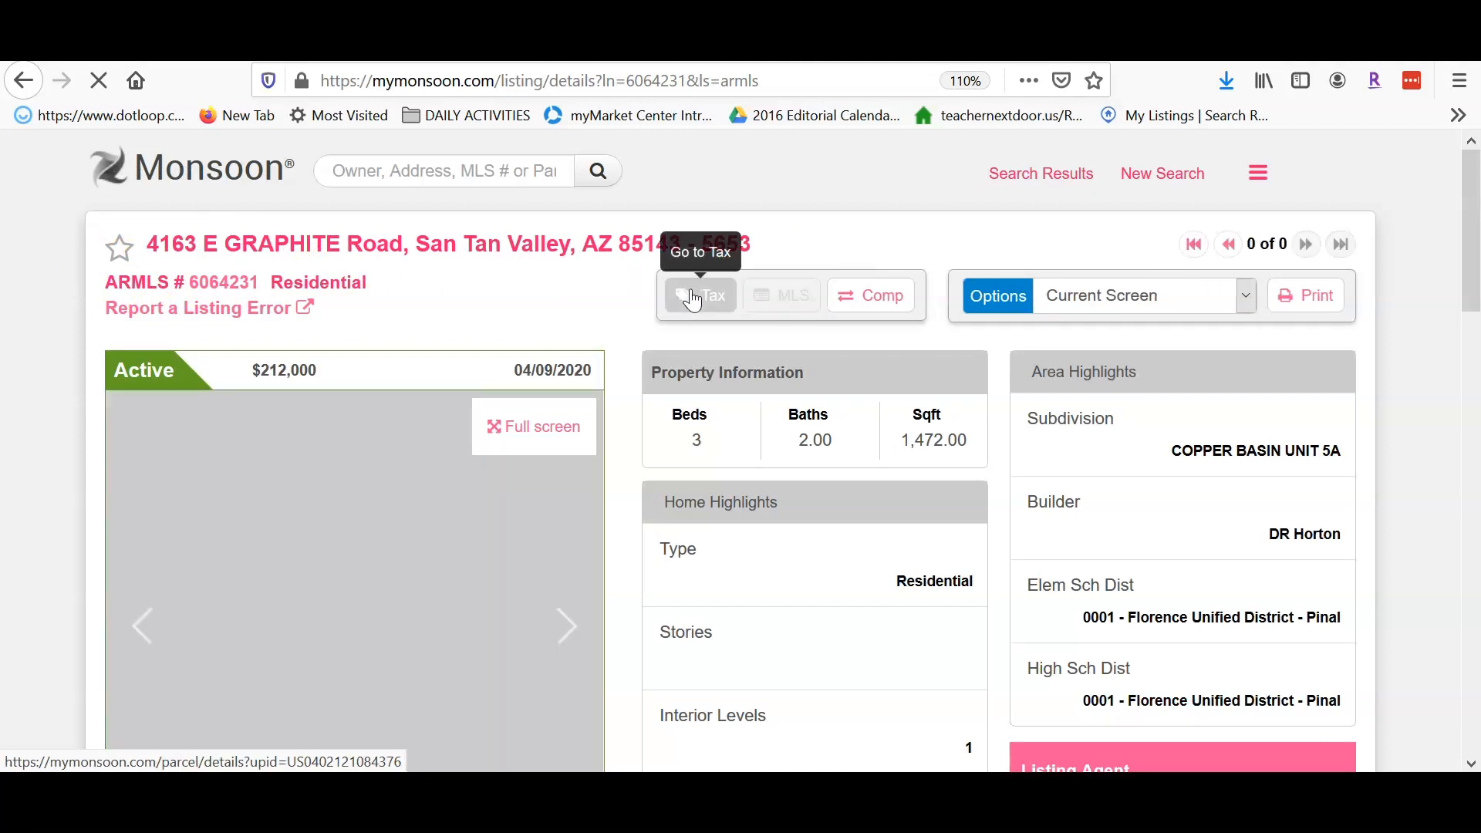
pyautogui.moveTo(265, 284); pyautogui.dragTo(190, 287)
pyautogui.hotkey('ctrl', 'c')
pyautogui.rightClick(205, 287)
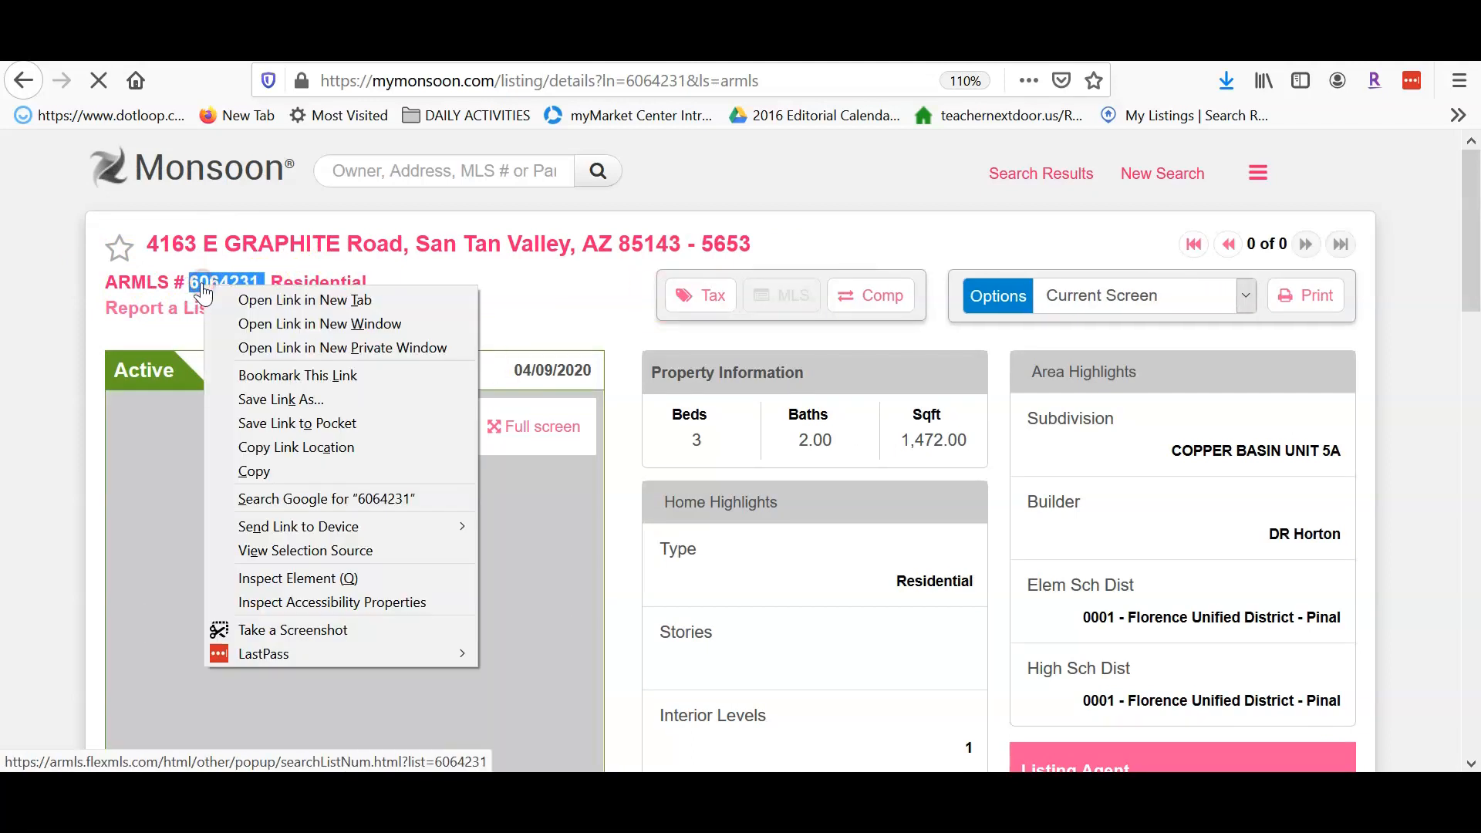
pyautogui.click(274, 473)
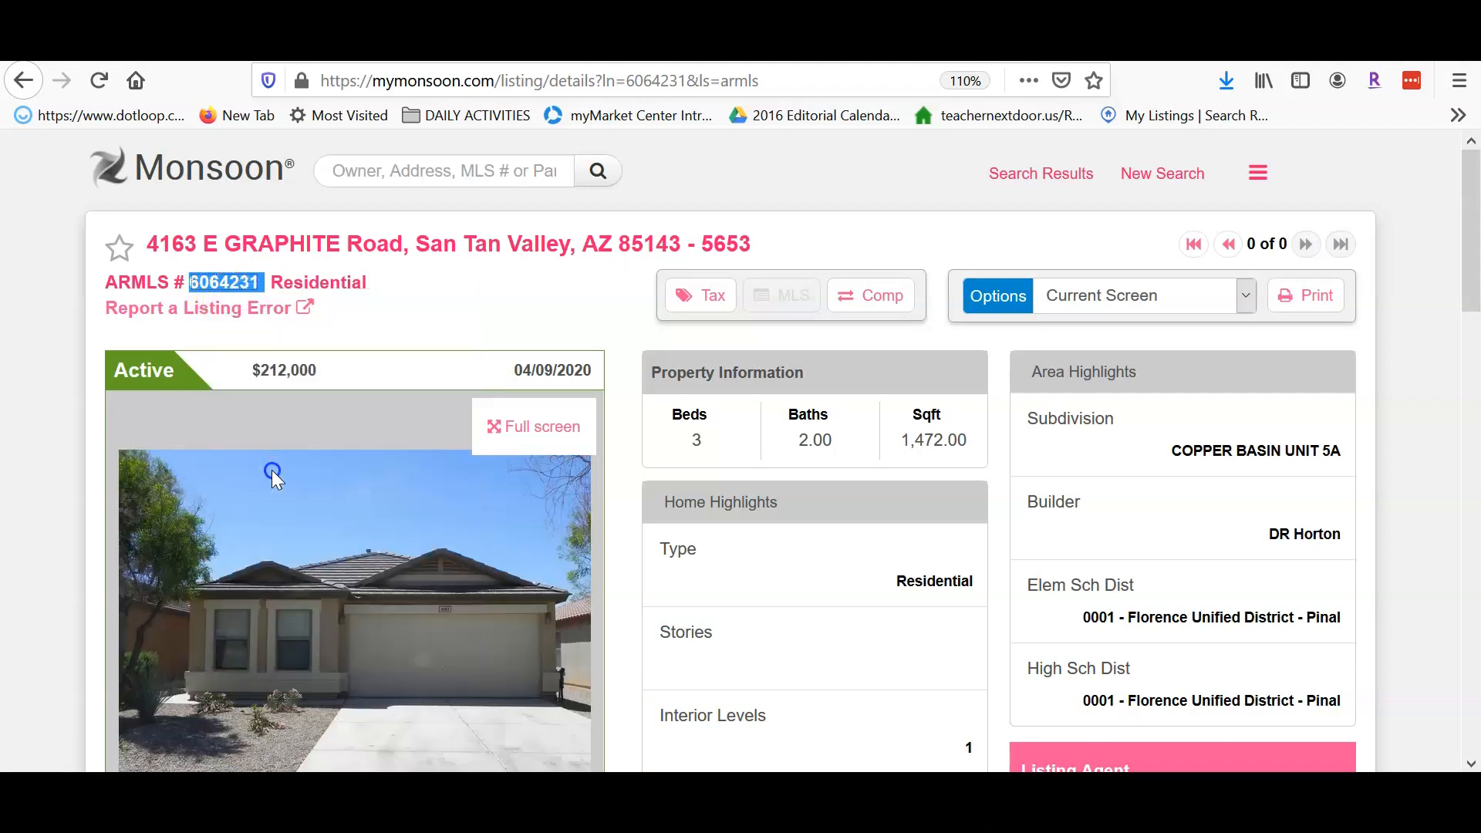
pyautogui.click(108, 48)
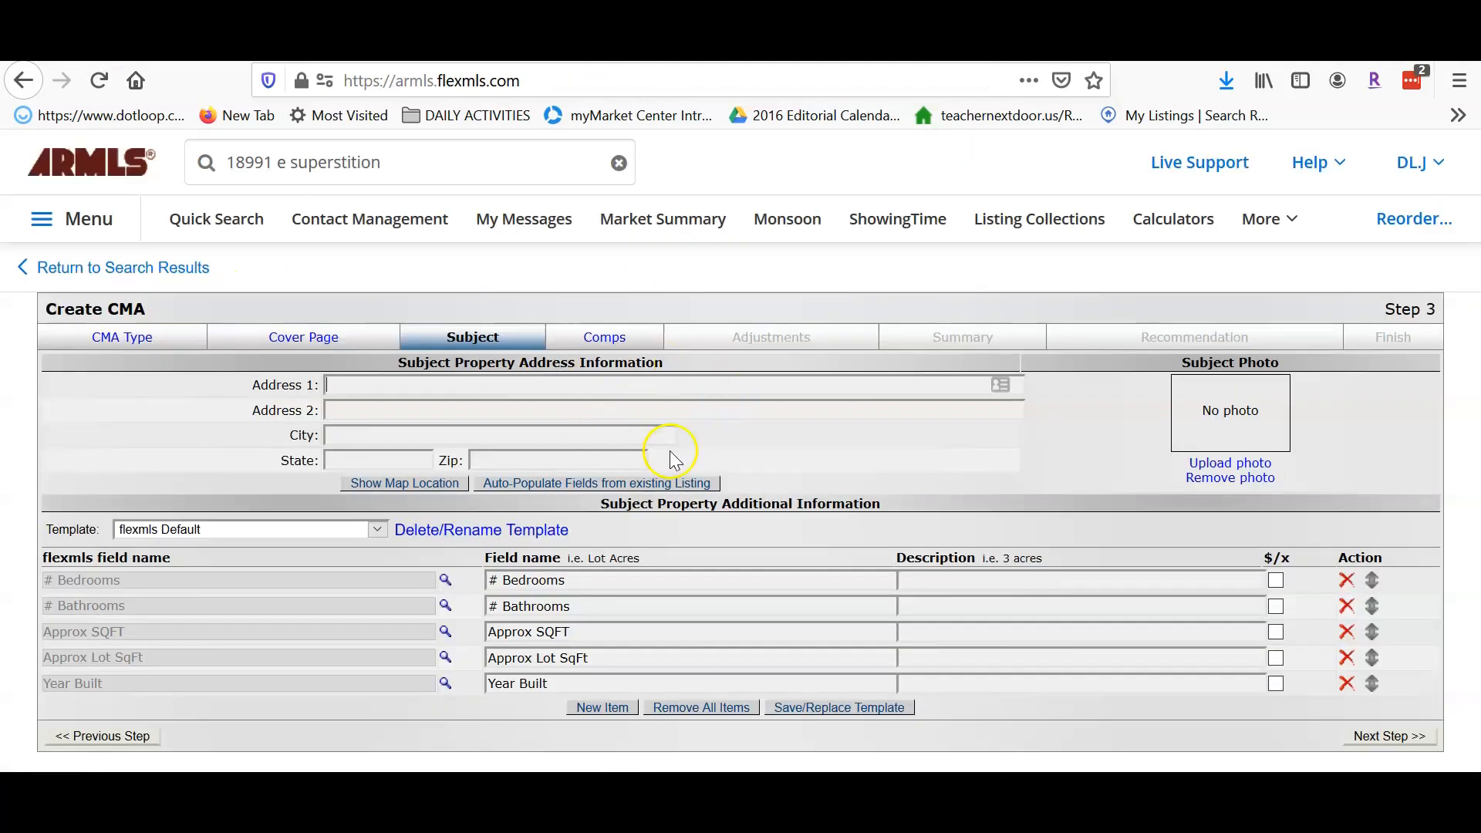
# - Auto-populate the subject fields by pasting ARMLS listing number 6064231 and submitting
pyautogui.click(591, 485)
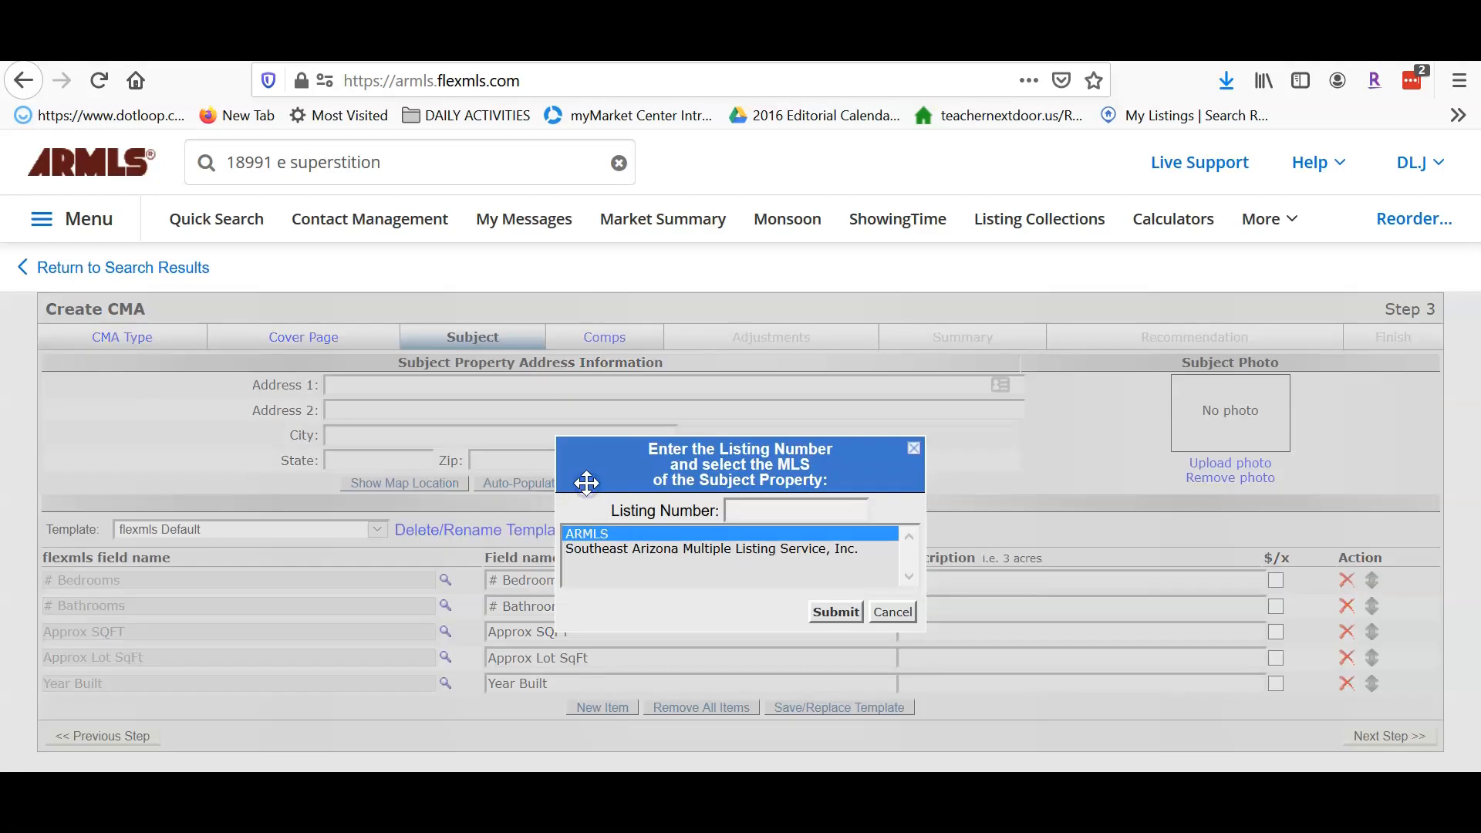
pyautogui.click(749, 511)
pyautogui.rightClick(749, 510)
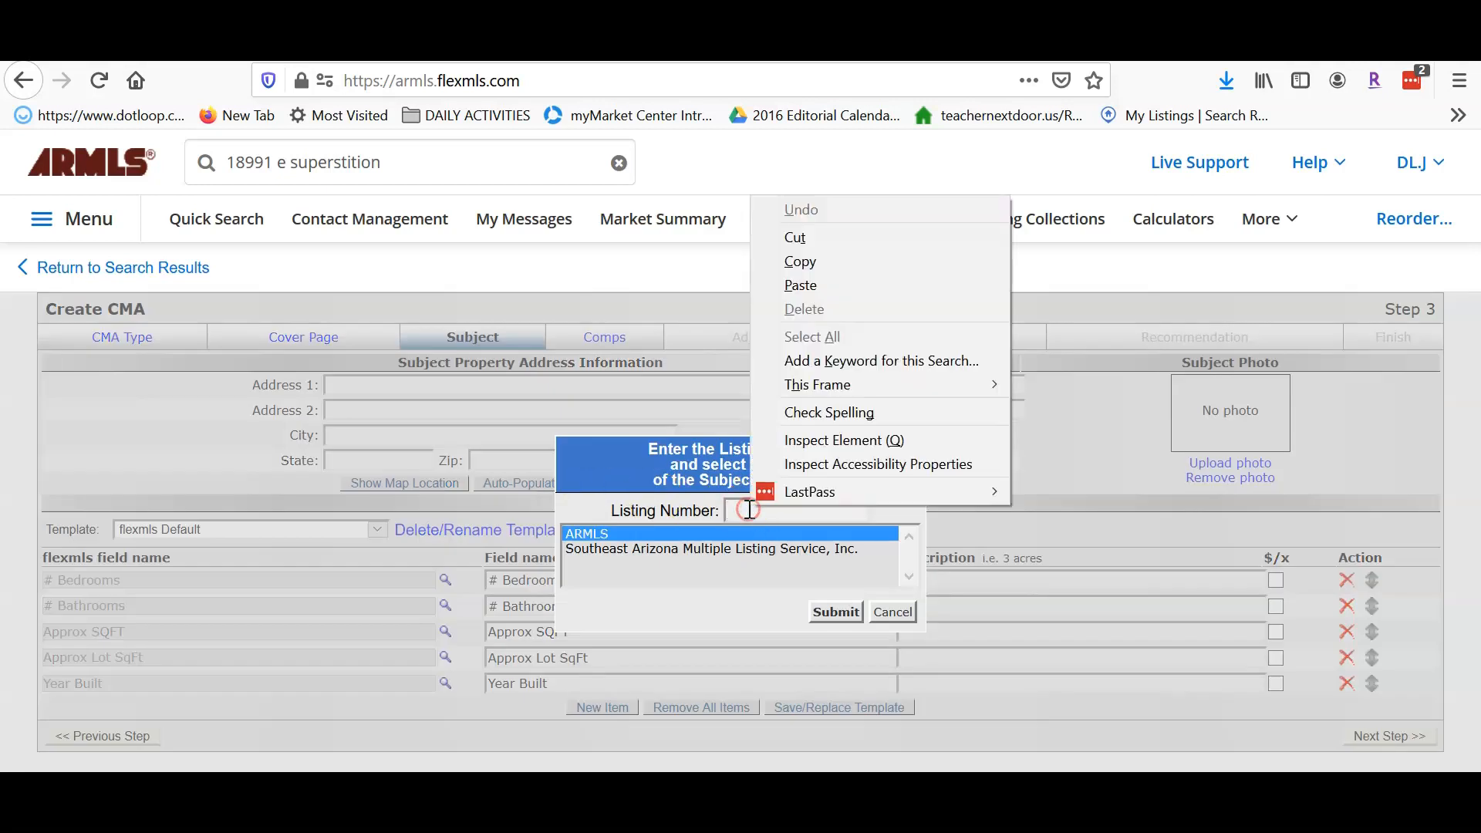
pyautogui.click(780, 287)
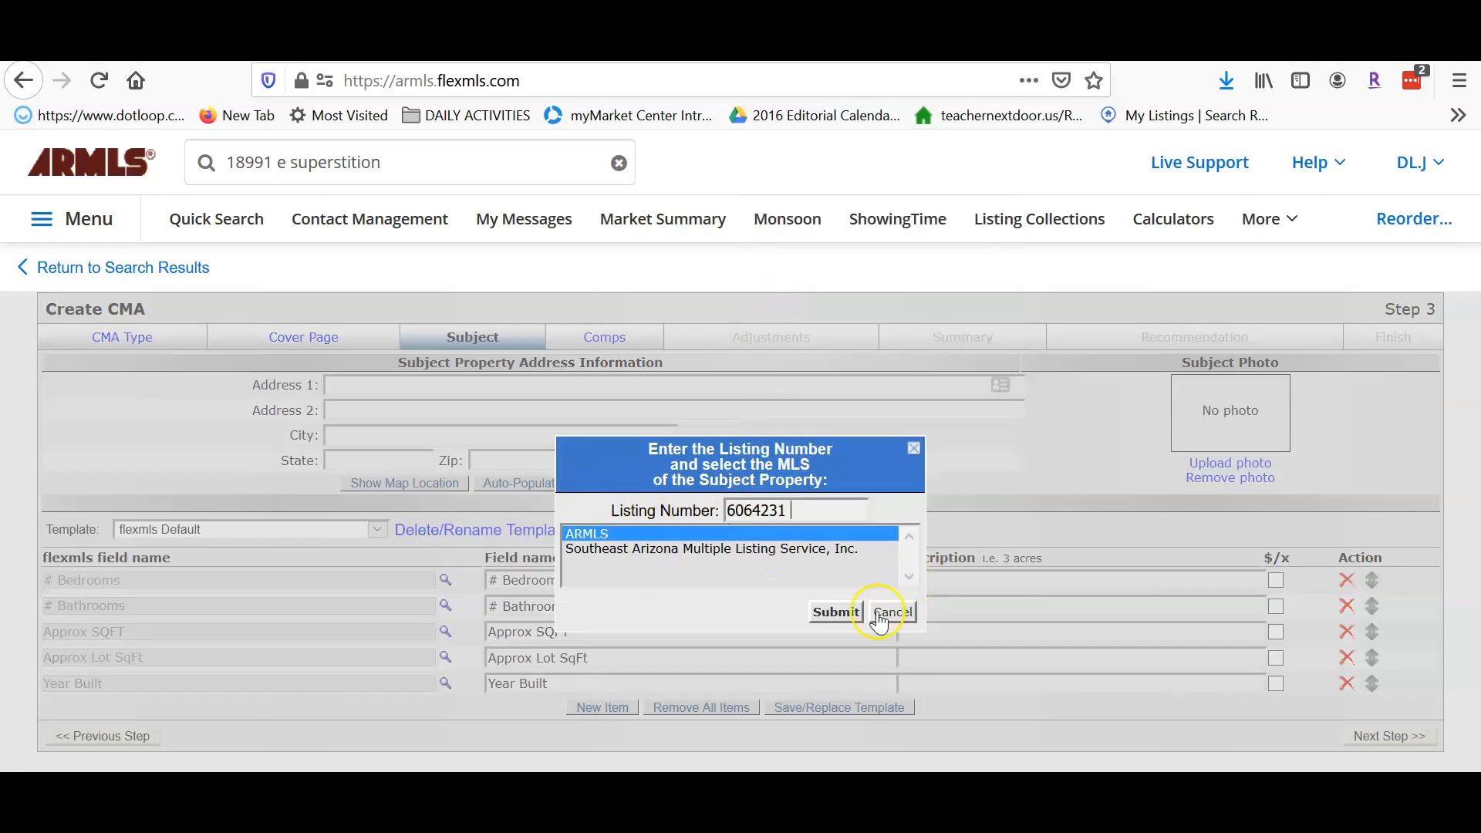
pyautogui.click(839, 613)
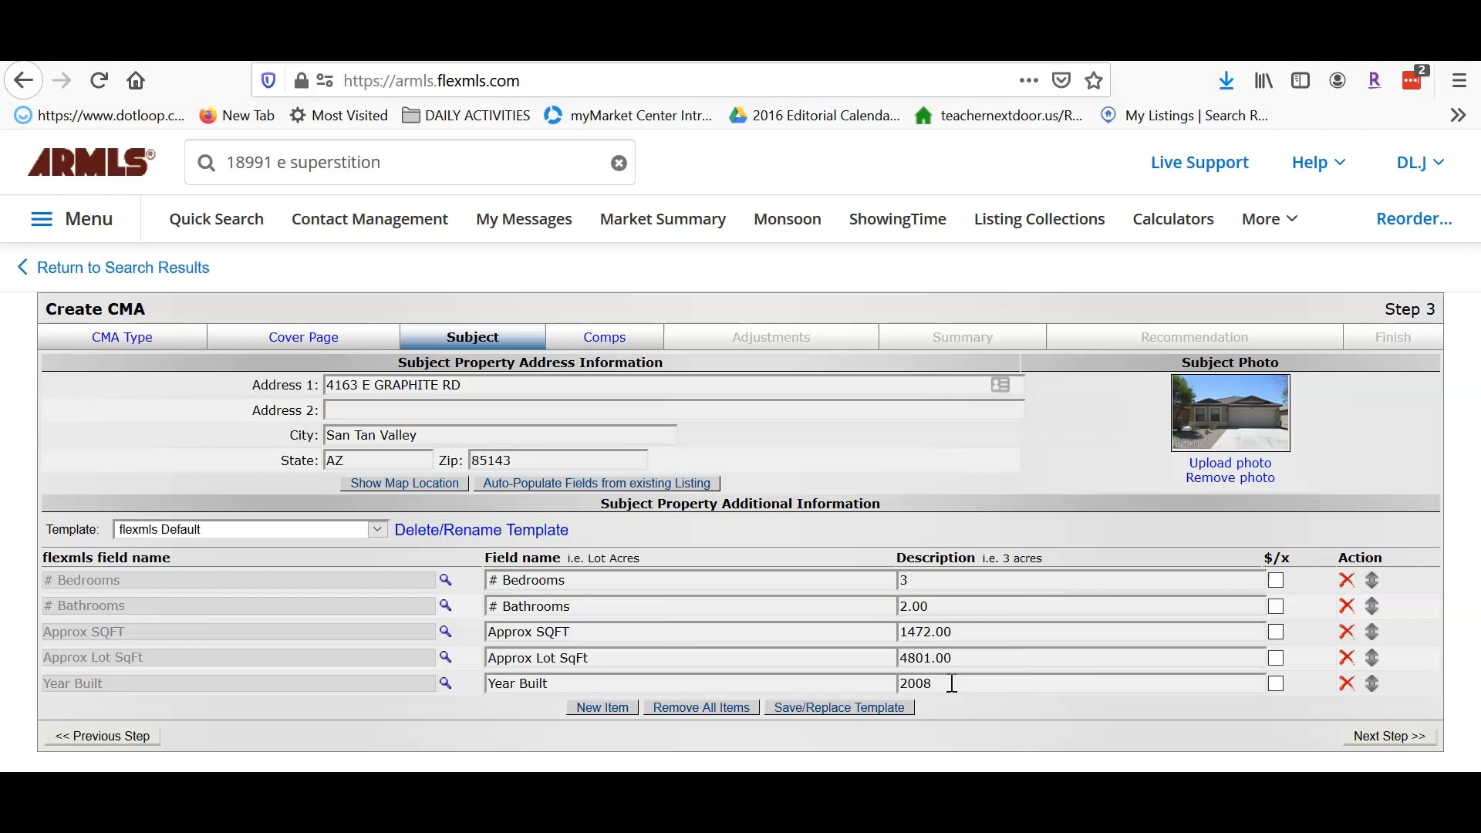
# - Pass the Comps step unchanged to reach Step 5 Adjustments with no comparables adjusted
pyautogui.click(1404, 737)
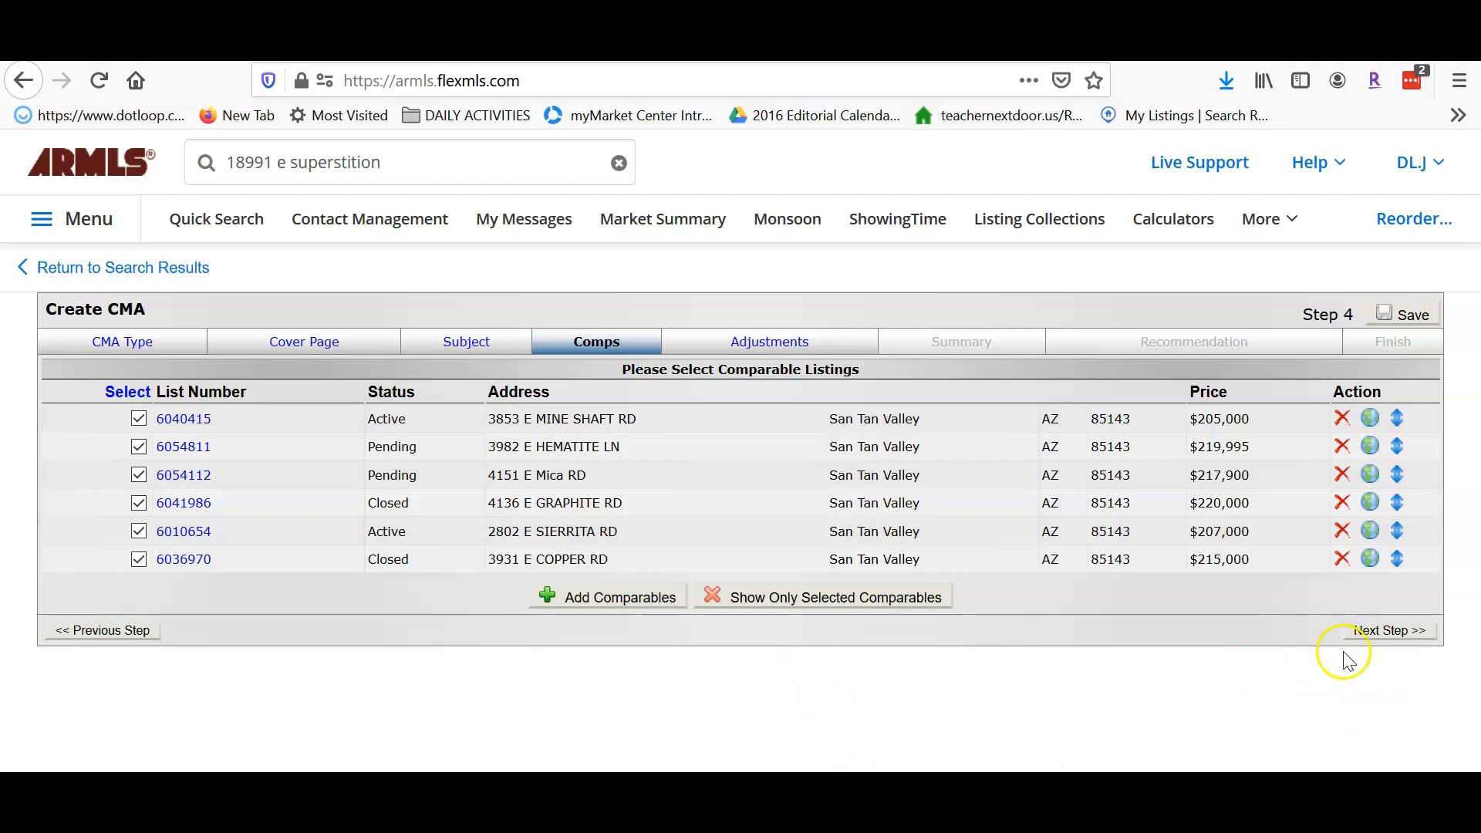
pyautogui.click(1390, 630)
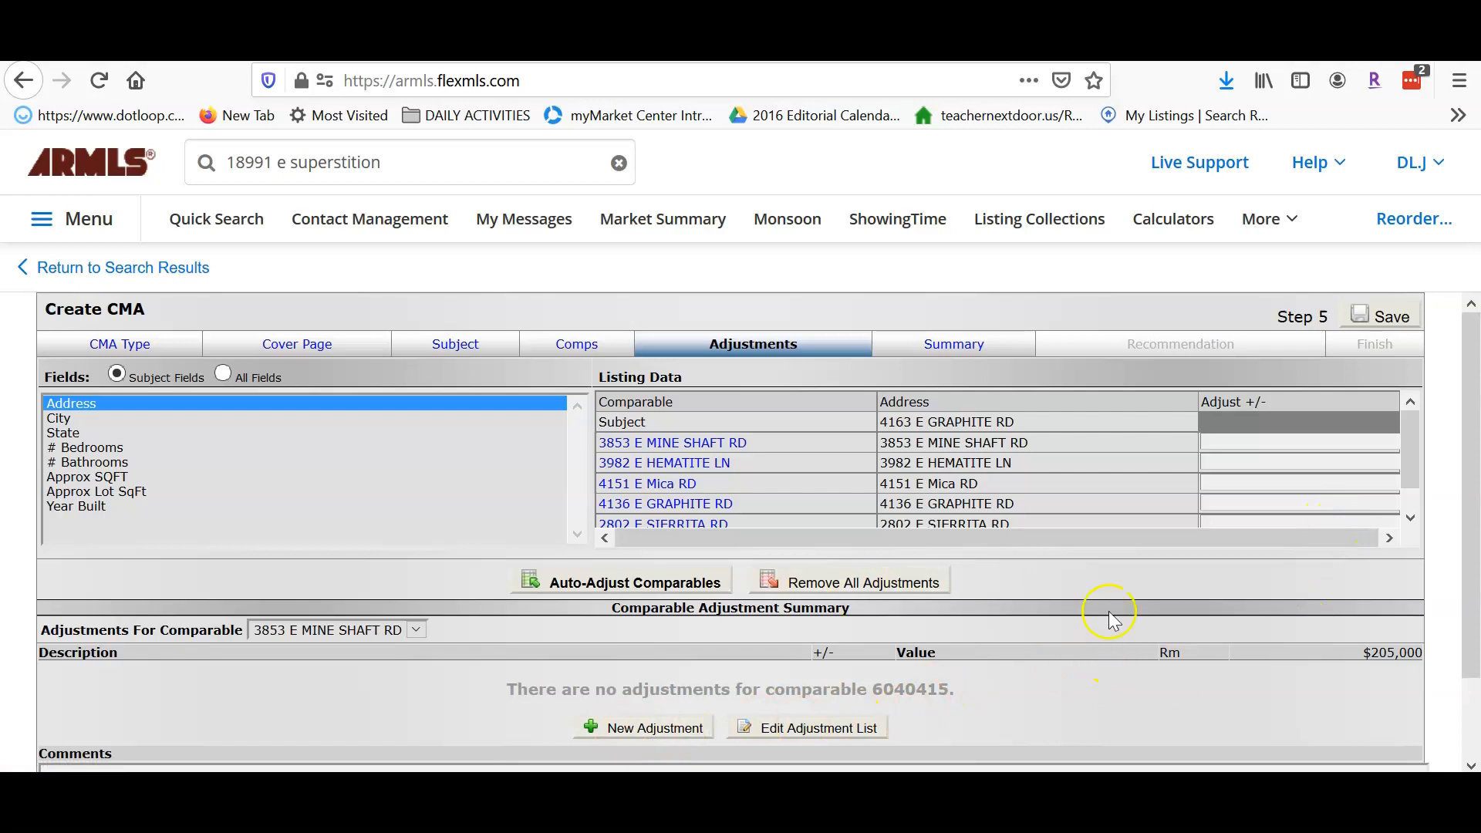
pyautogui.scroll(-2, 1363, 679)
# - Base the high/low price on the comparables, accepting the $217,500 recommended price
pyautogui.click(1364, 760)
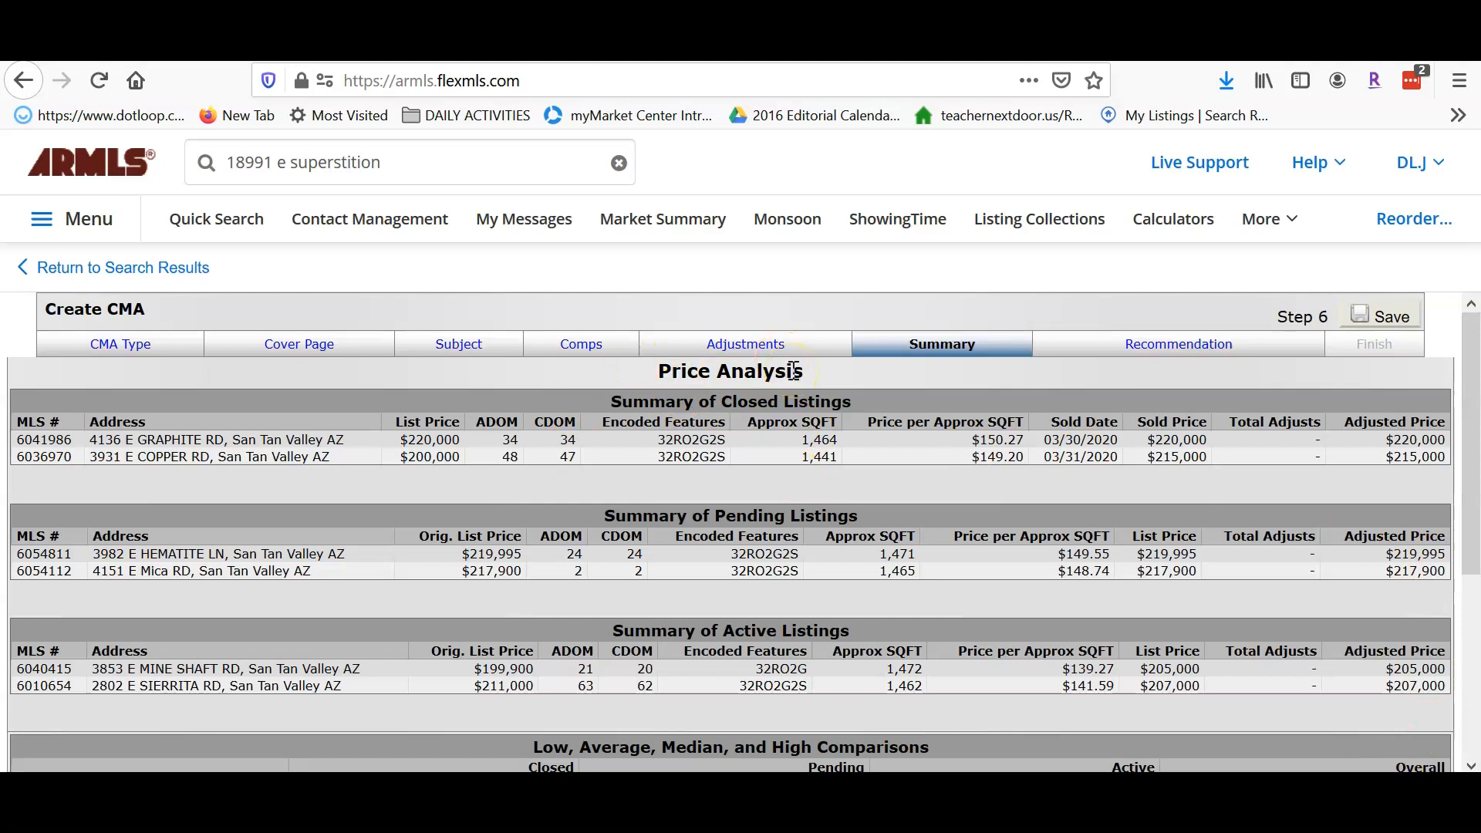
pyautogui.moveTo(1475, 410); pyautogui.dragTo(1476, 524)
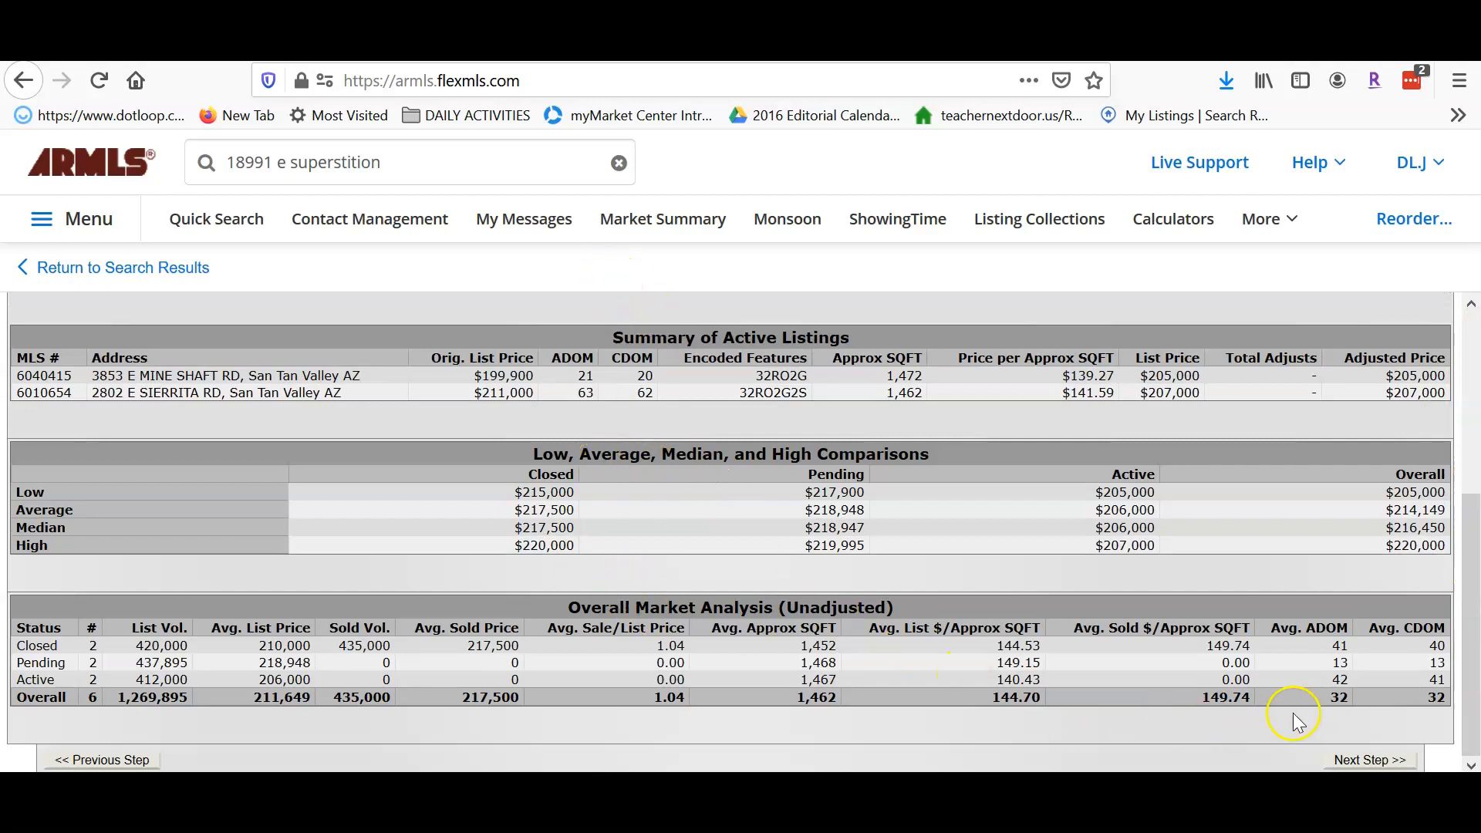
pyautogui.click(1368, 761)
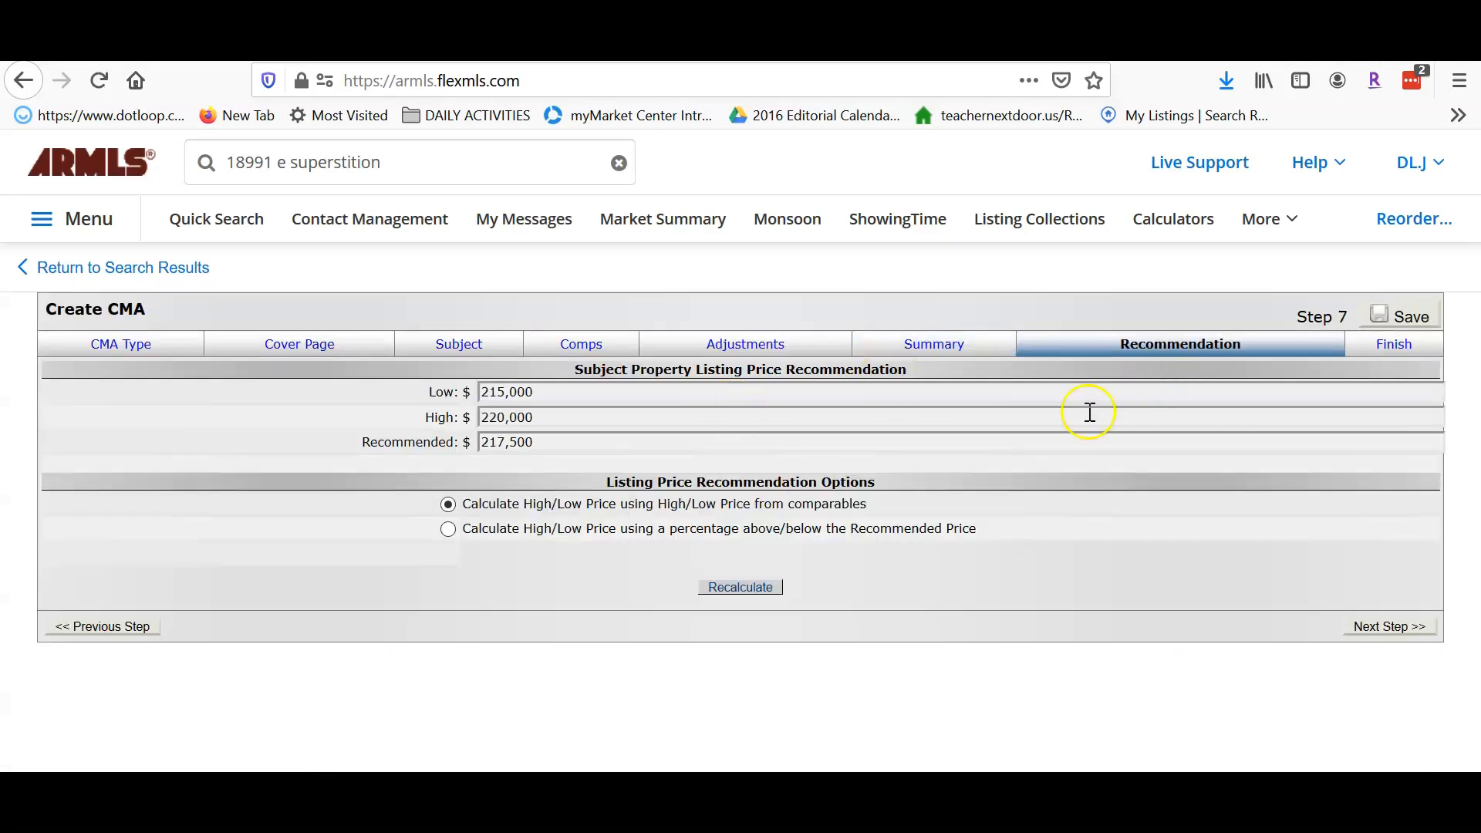
pyautogui.click(447, 503)
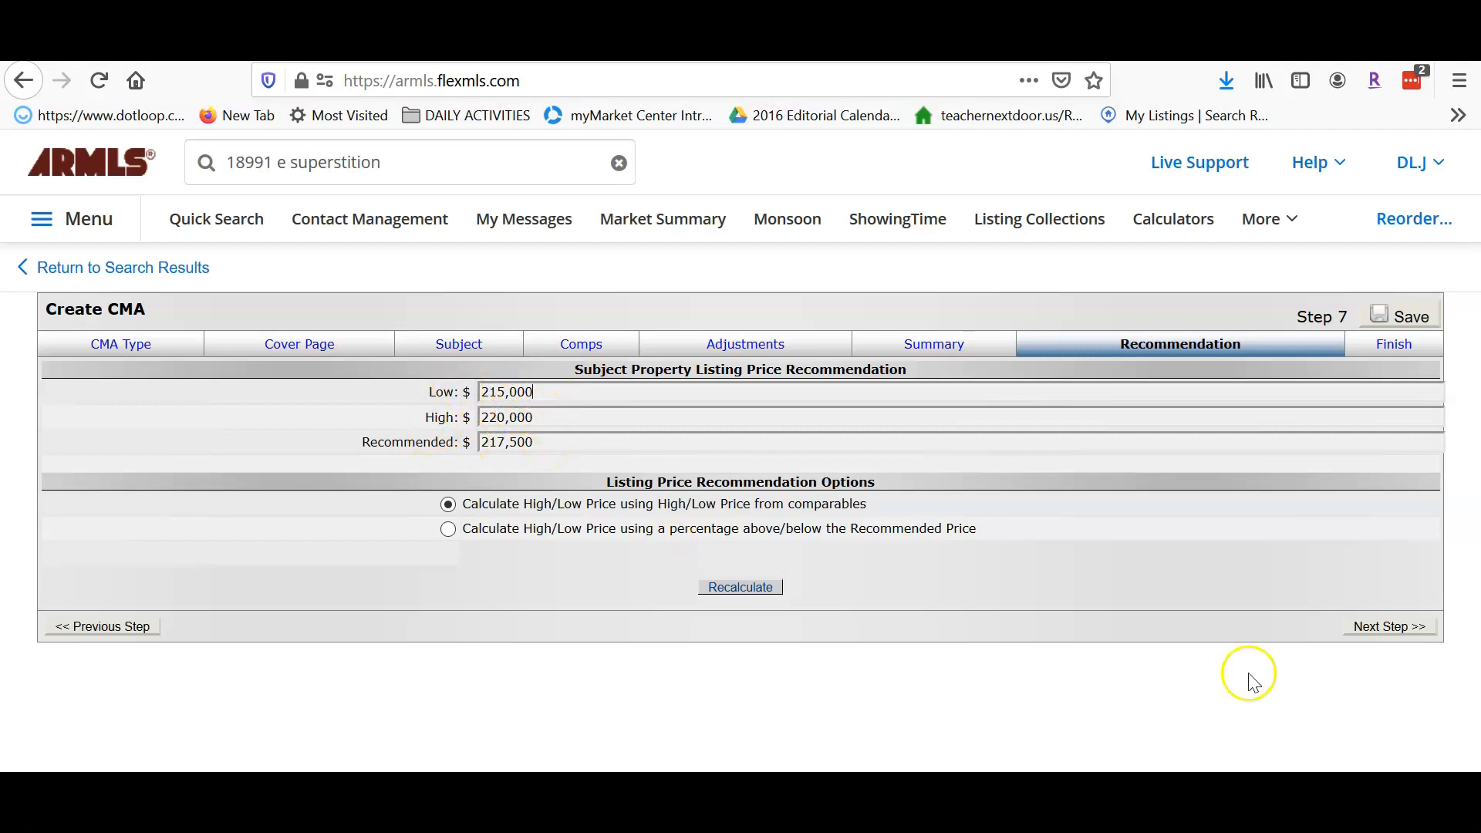
pyautogui.click(1373, 631)
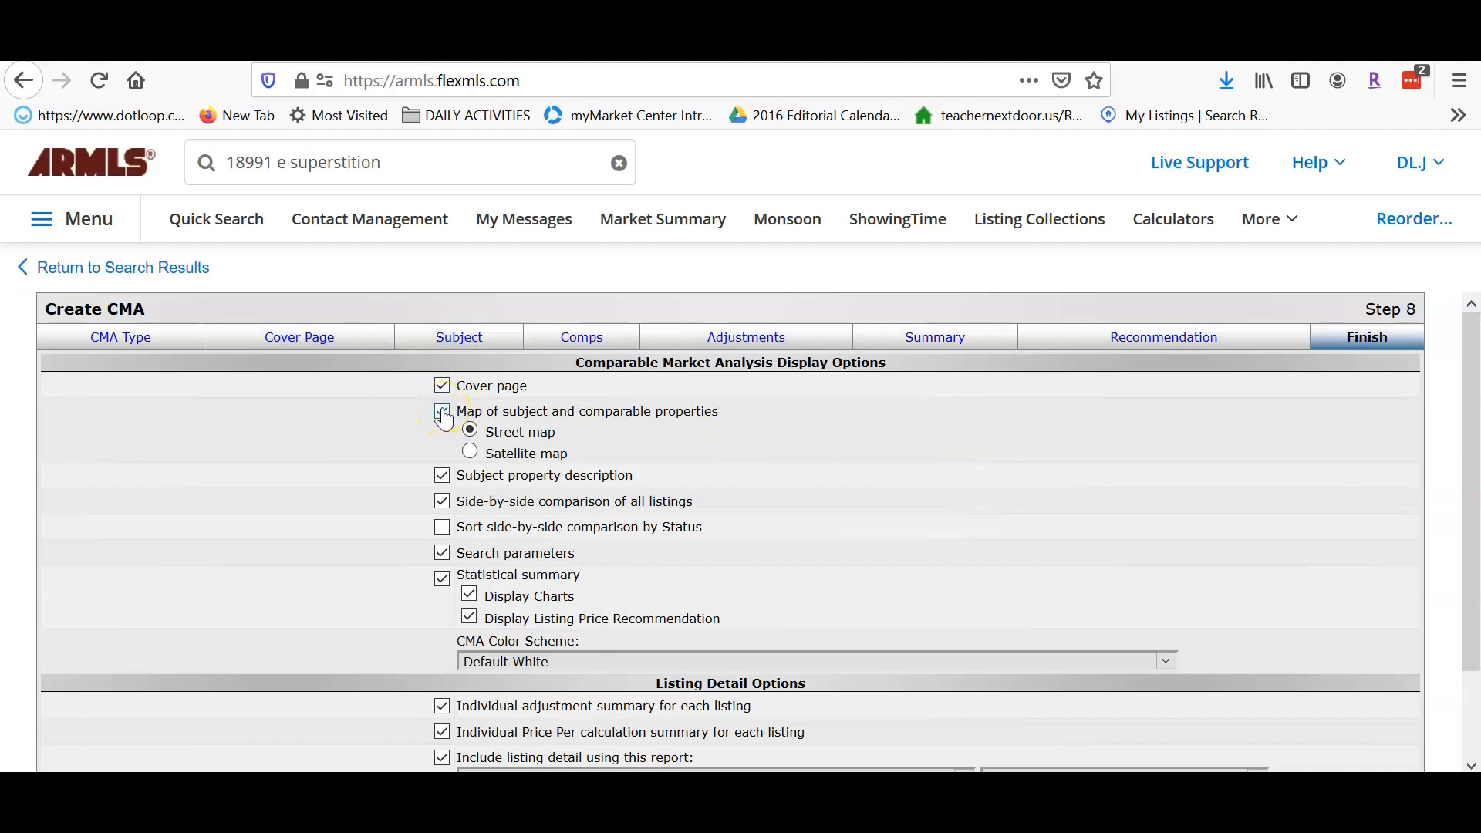
# - Exclude the statistical summary, individual adjustment summary and individual Price Per summary
pyautogui.click(442, 476)
pyautogui.click(441, 578)
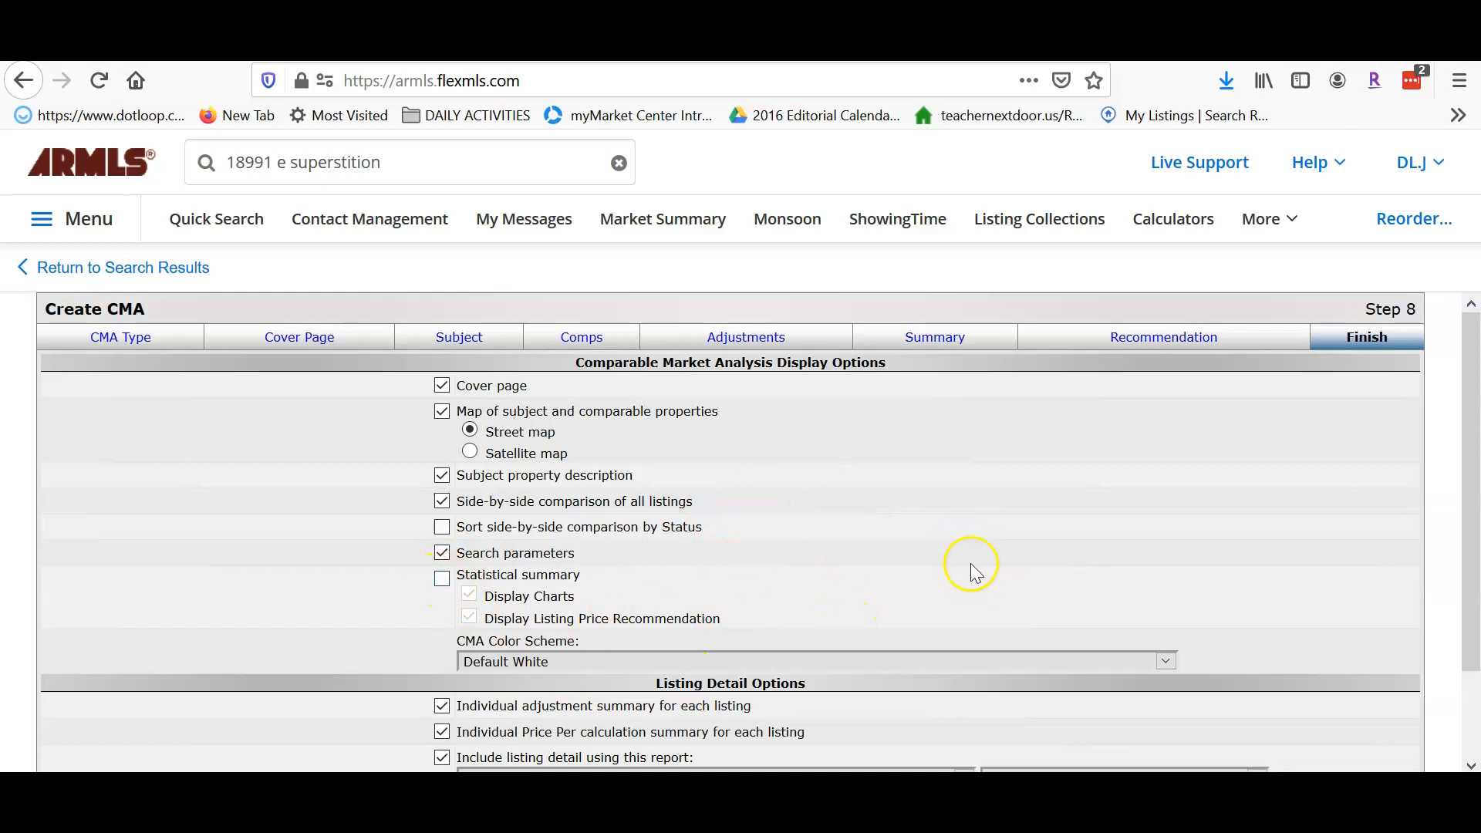
pyautogui.scroll(-2, 936, 505)
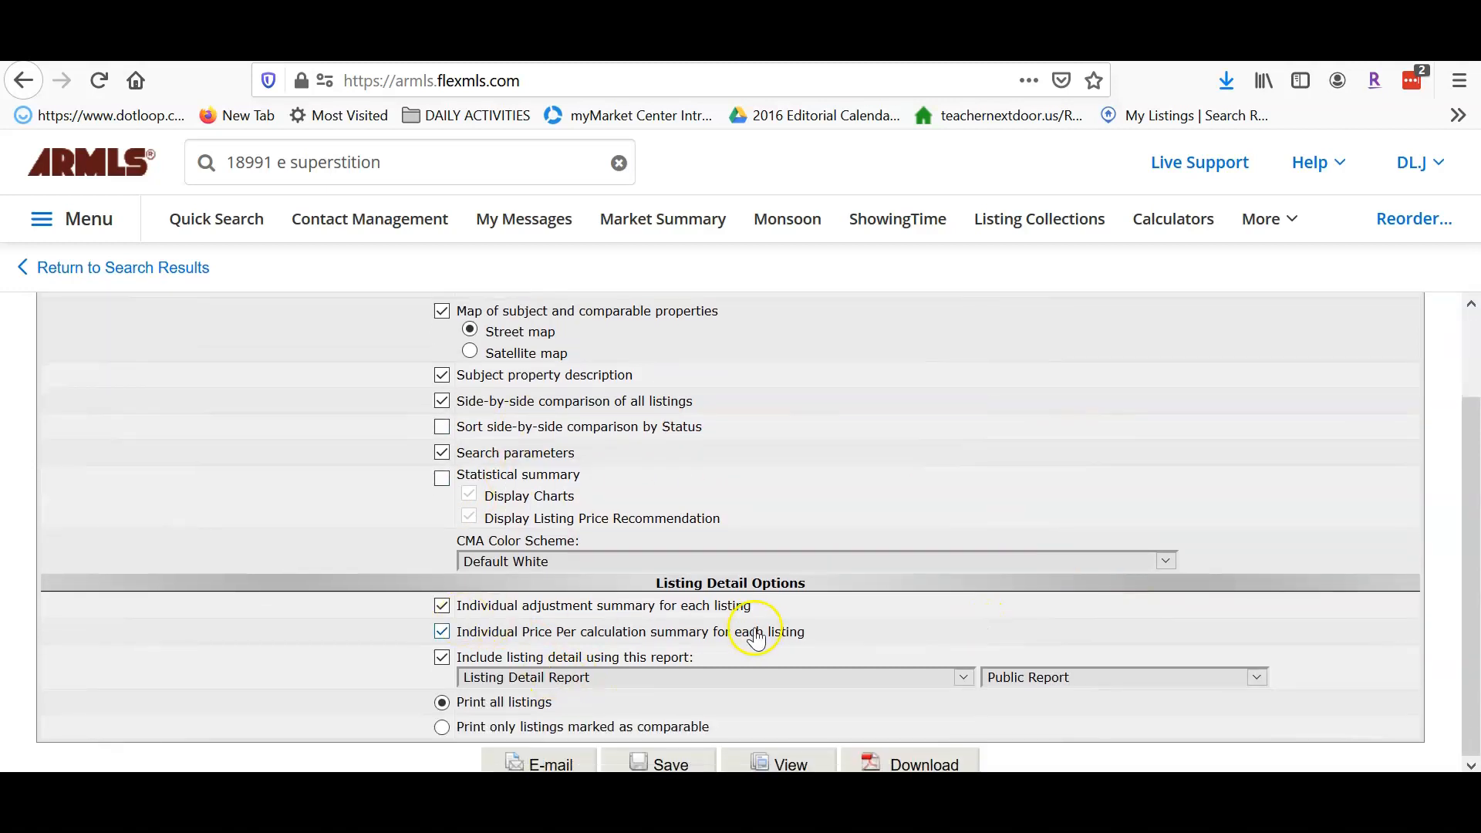
pyautogui.click(442, 606)
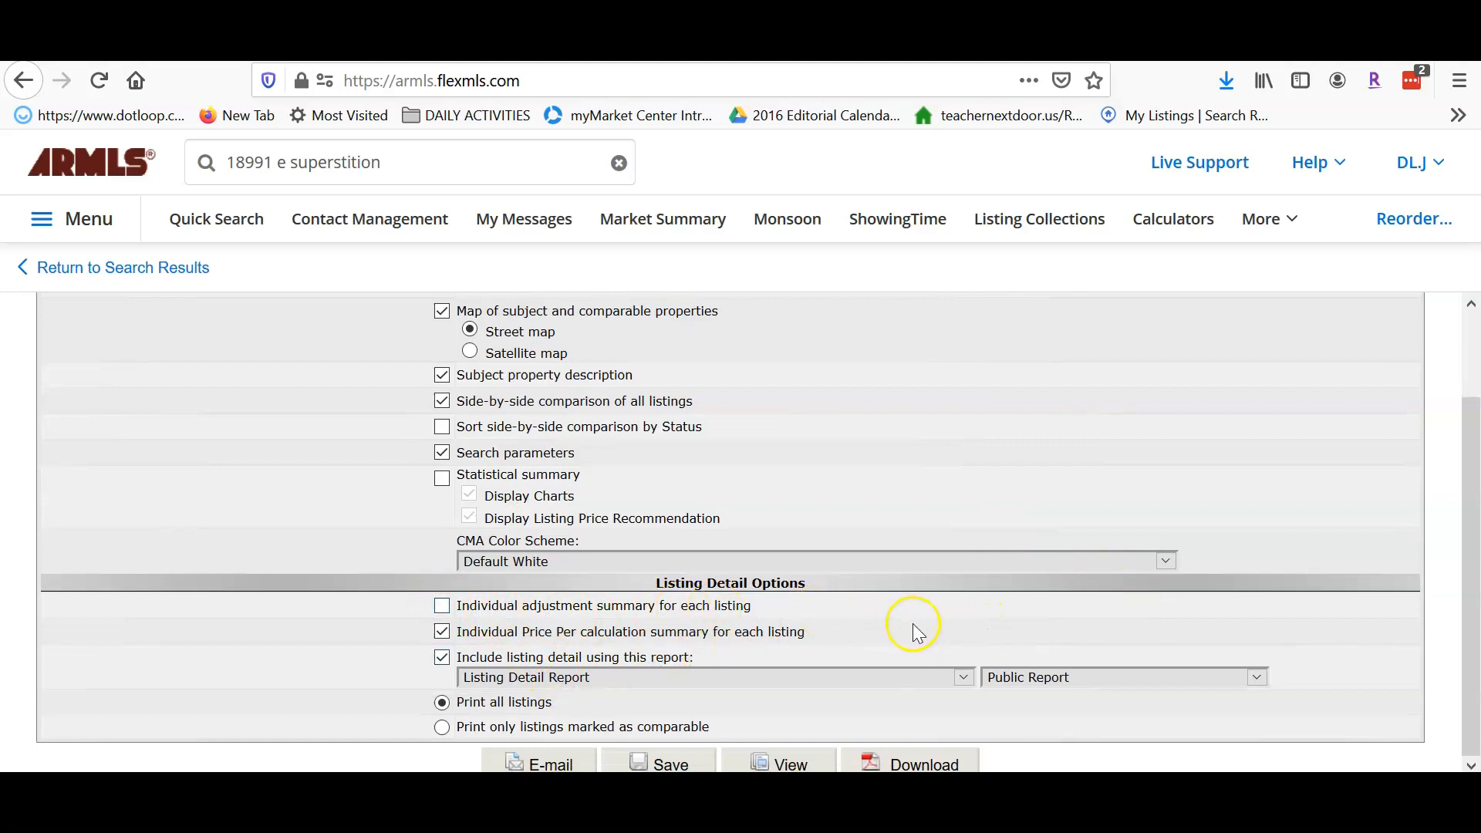
pyautogui.click(442, 636)
# - Choose 'Listing Detail Report with Photos' and download the CMA as a PDF
pyautogui.moveTo(1473, 534); pyautogui.dragTo(1459, 615)
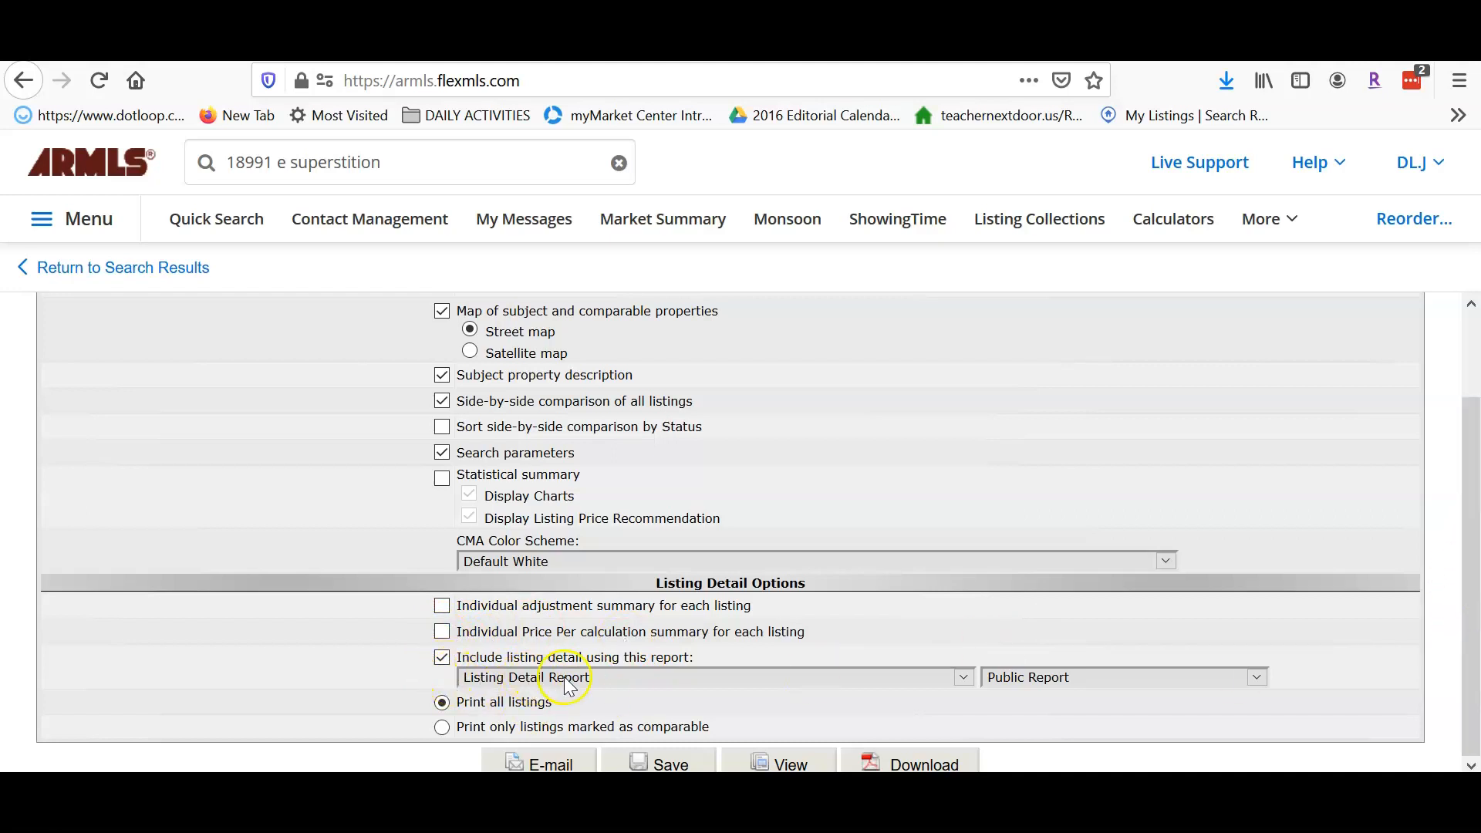
pyautogui.click(965, 677)
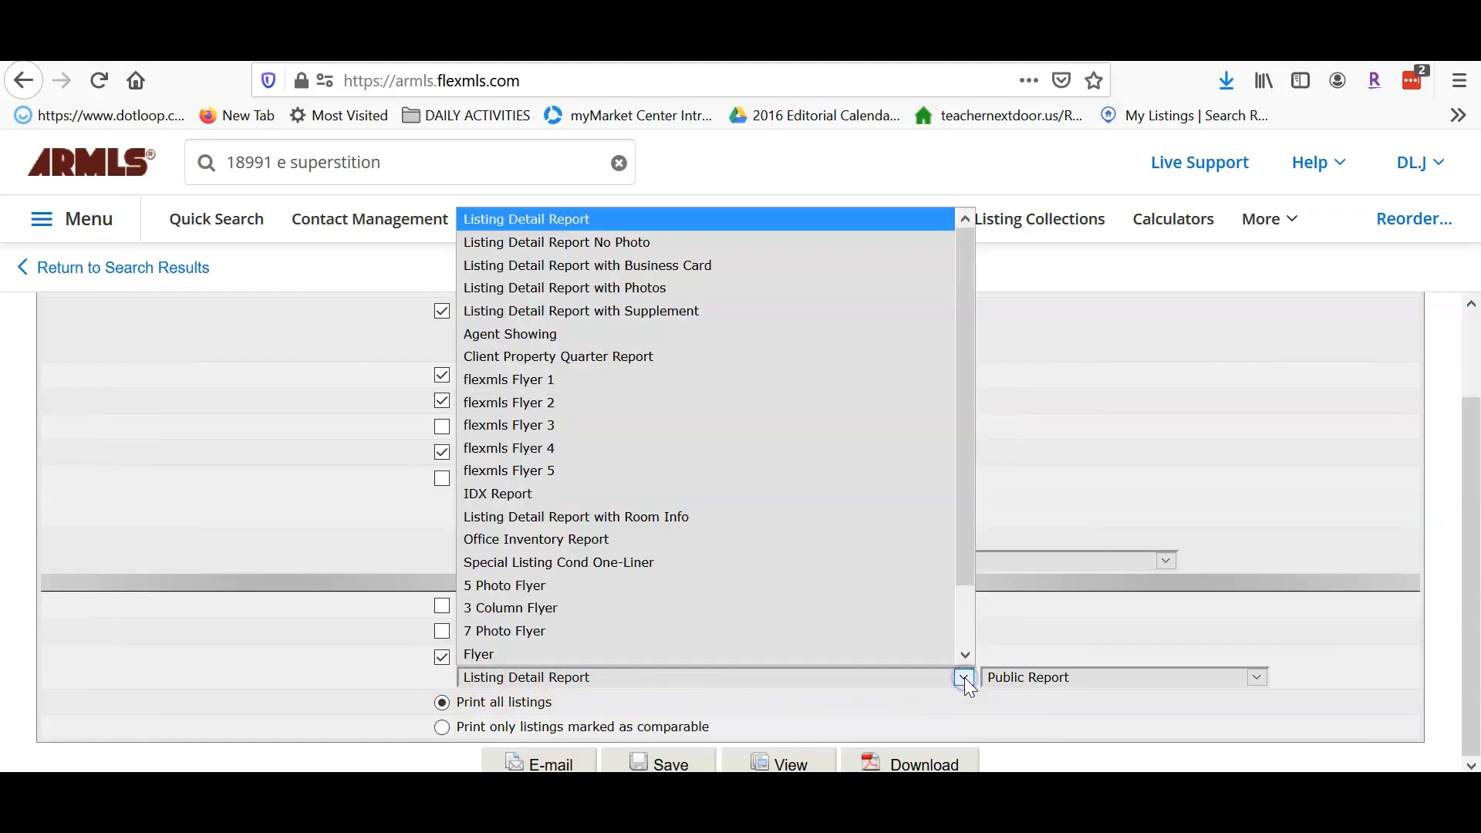
pyautogui.click(617, 291)
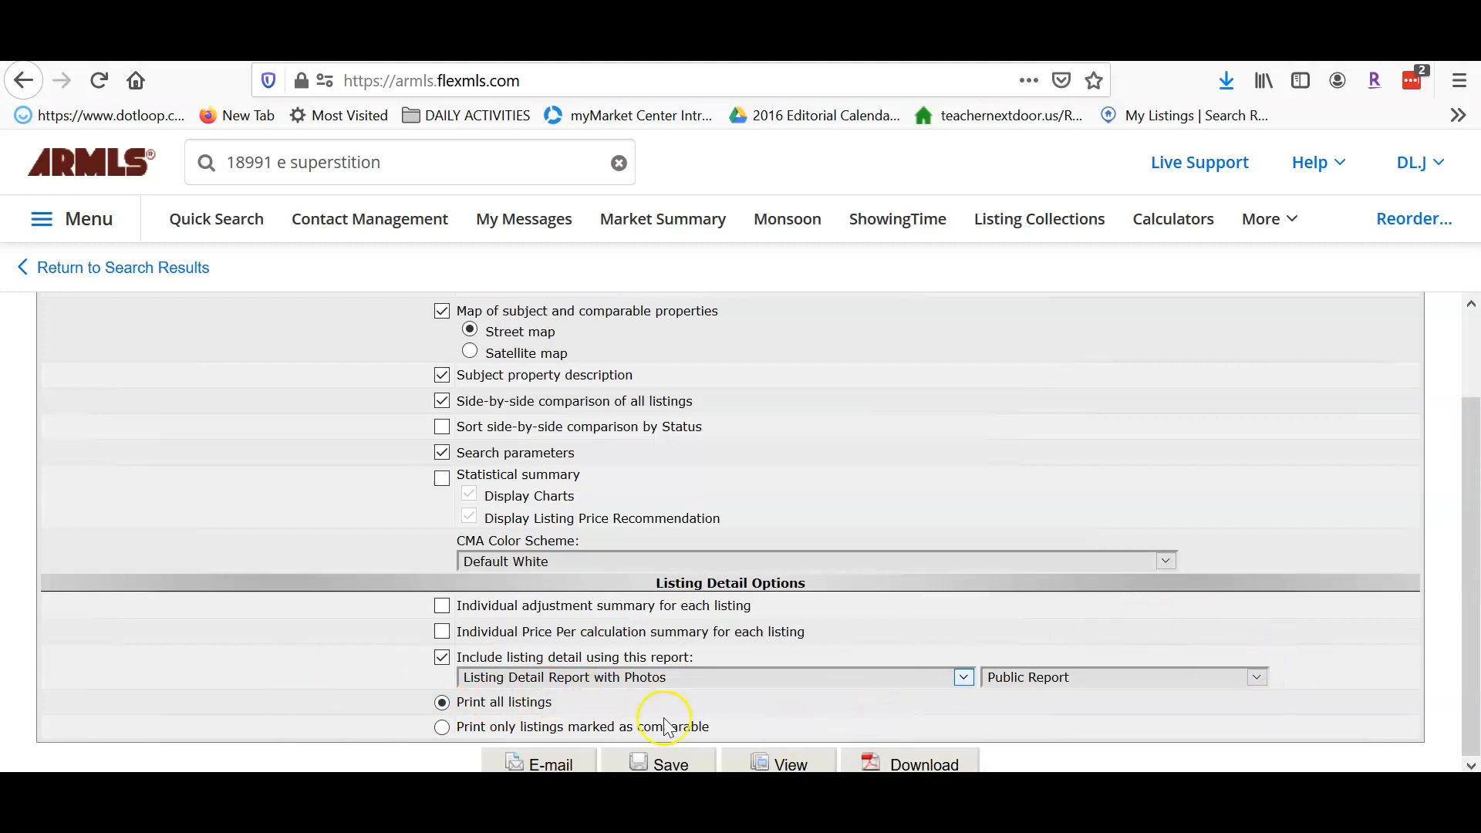
pyautogui.click(908, 764)
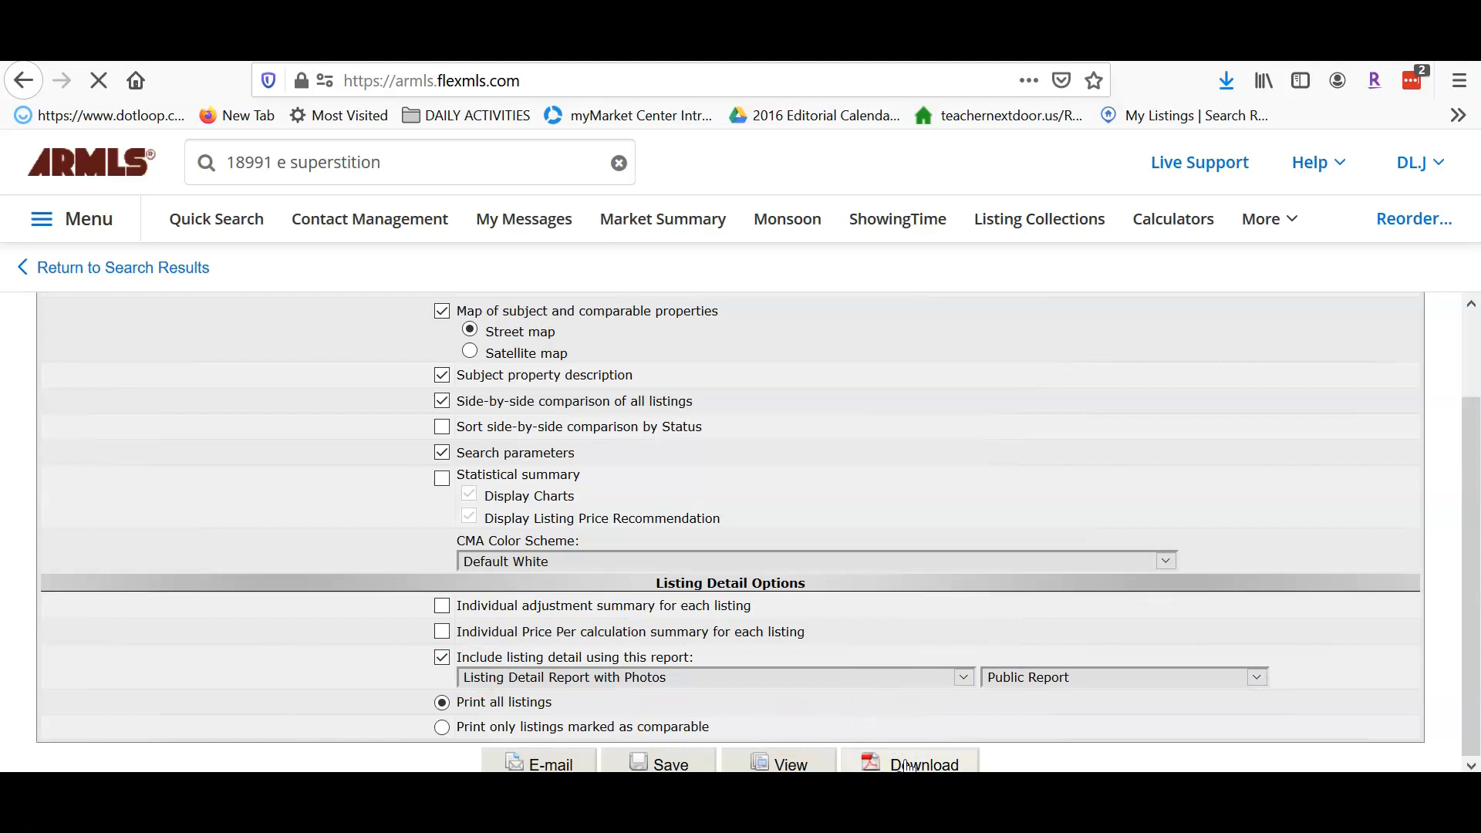
# - Open cma_20-04-2020.pdf with Adobe Acrobat Reader DC (default) instead of saving it
pyautogui.click(1229, 81)
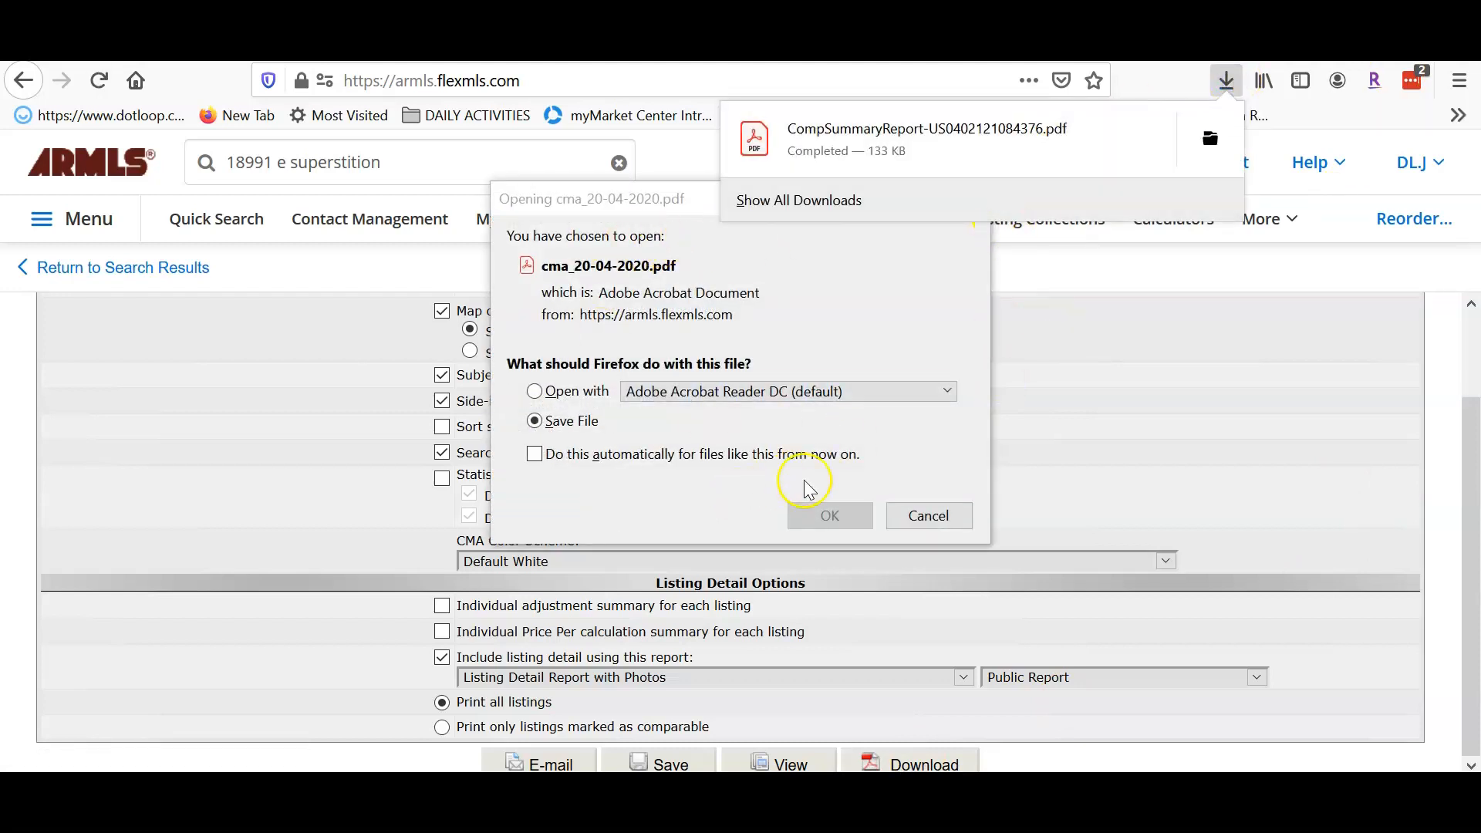
pyautogui.click(534, 392)
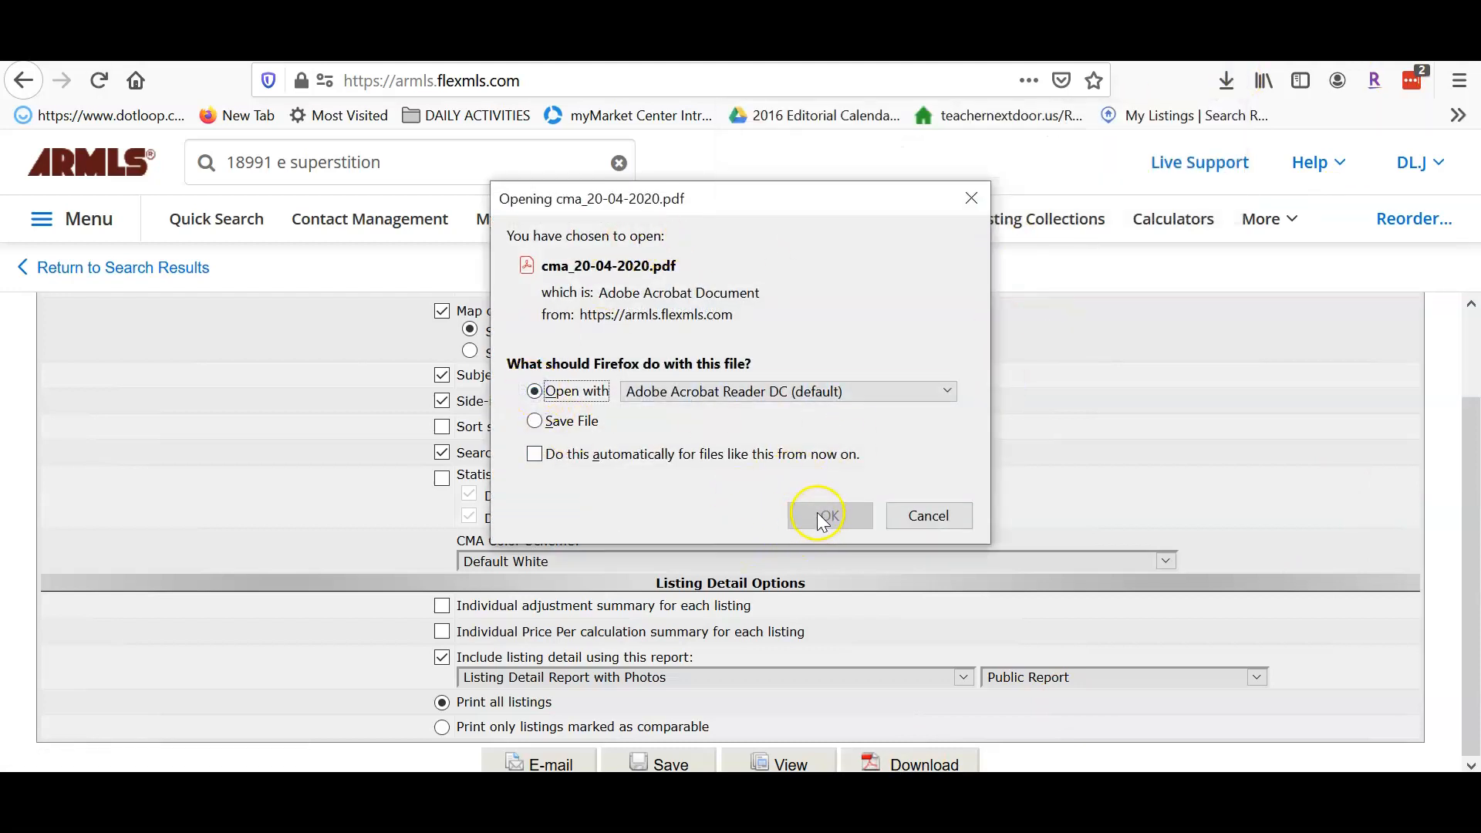
pyautogui.click(828, 529)
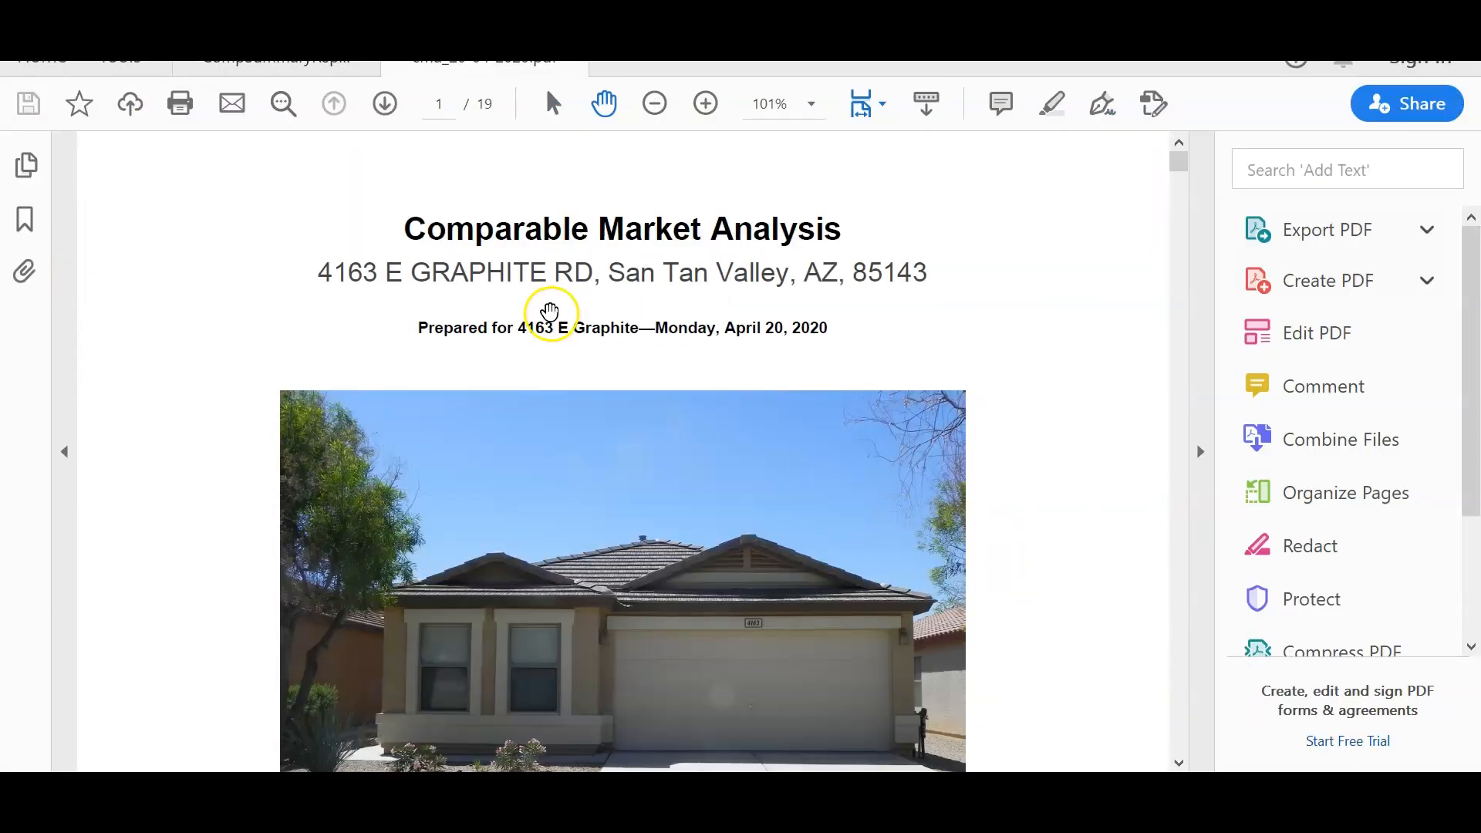
# - Scroll through pages 1–4: cover, comparables map, subject details, Comparable Properties table
pyautogui.scroll(-5, 1111, 293)
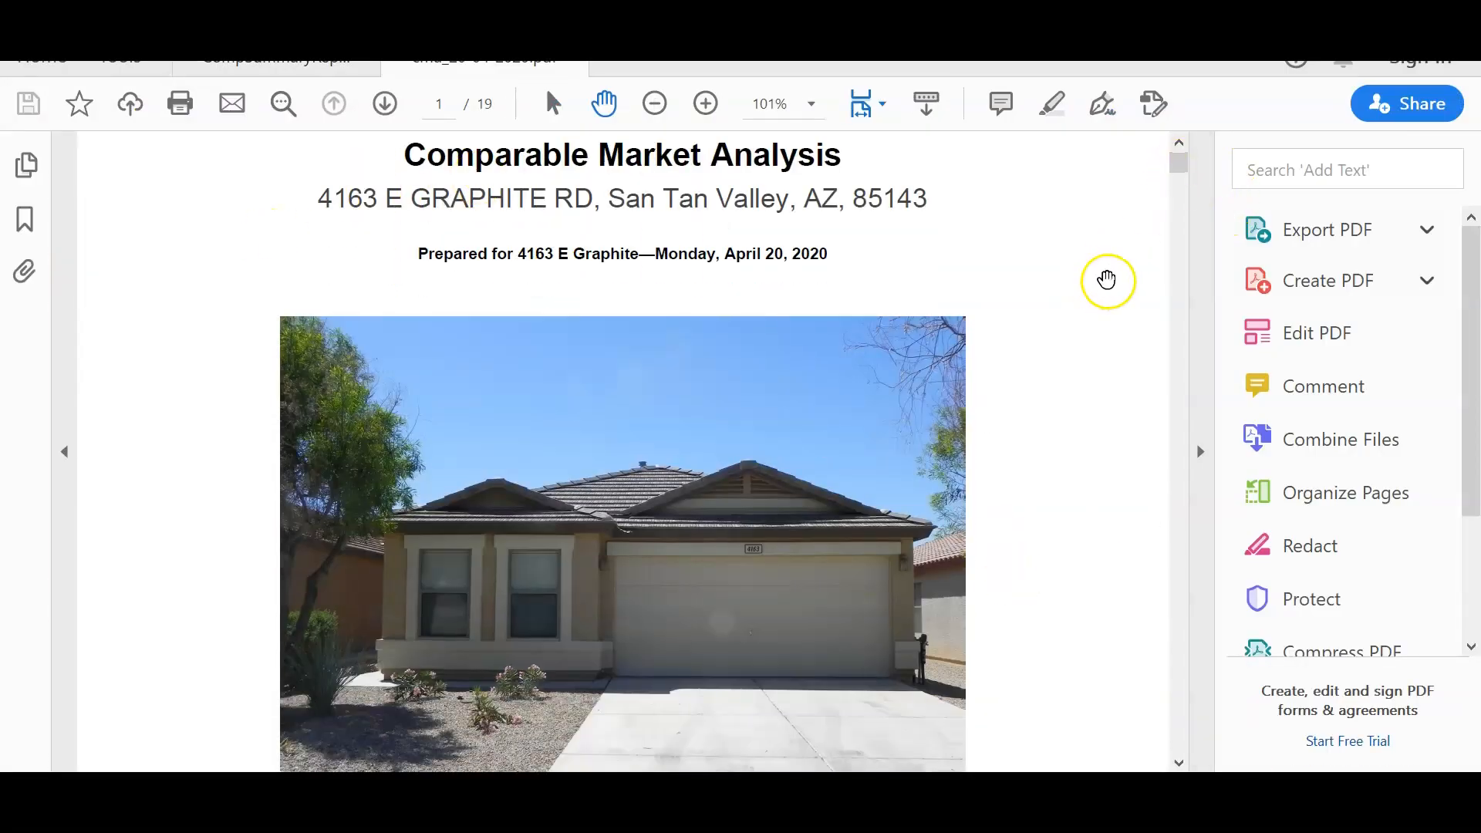
pyautogui.scroll(-1, 1119, 306)
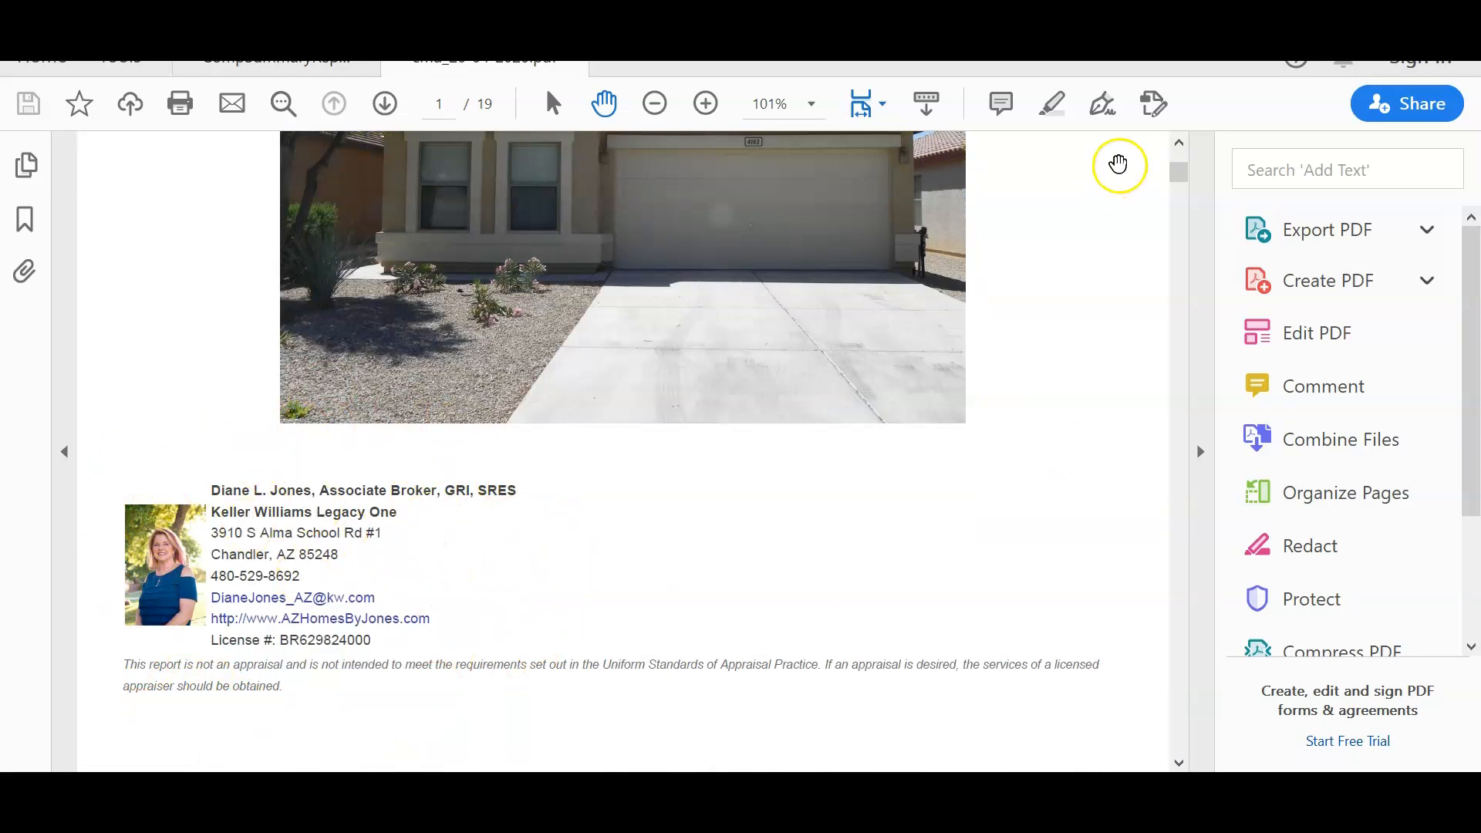
pyautogui.scroll(-12, 1051, 405)
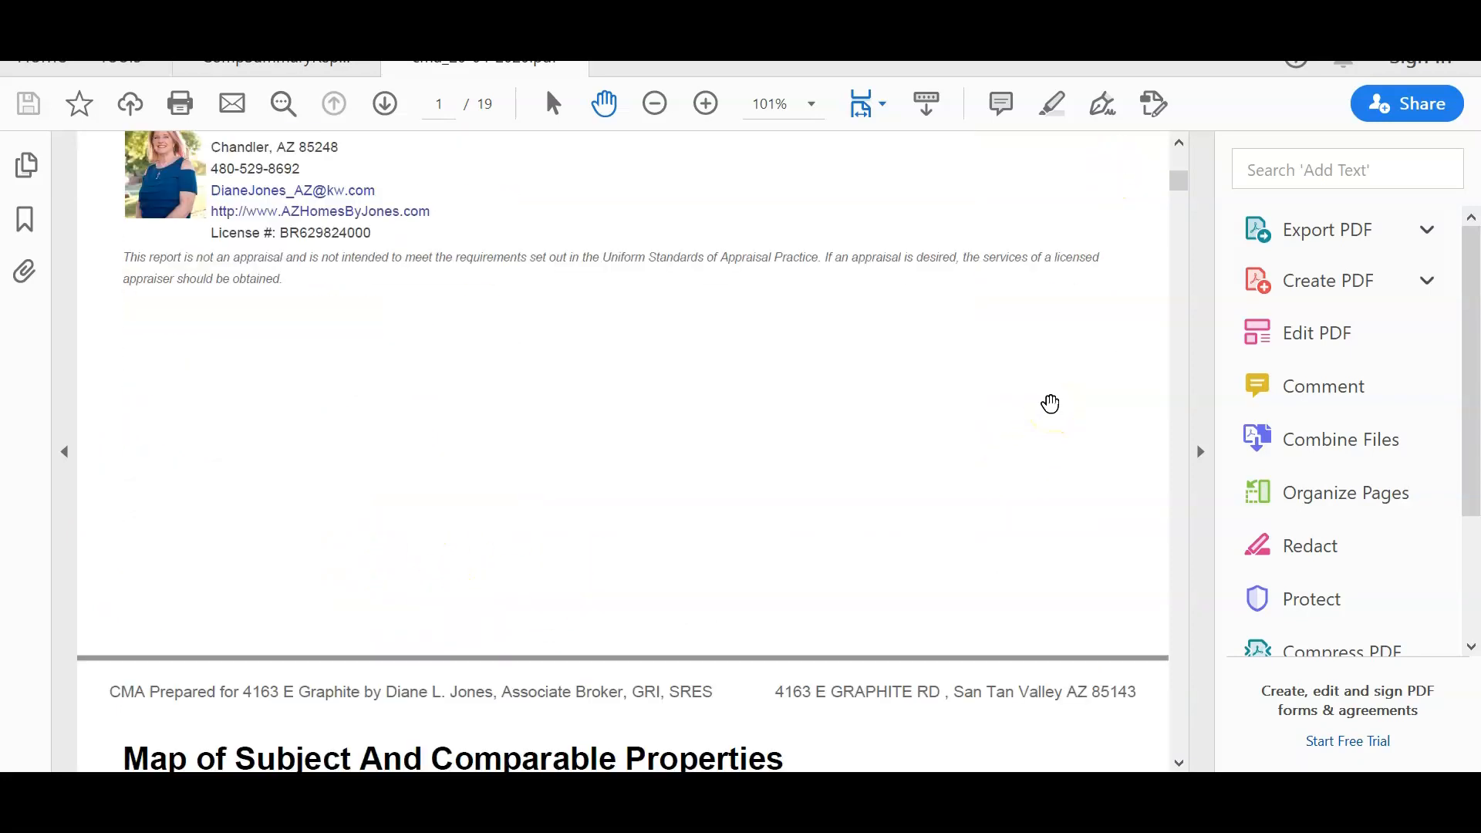
pyautogui.scroll(-1, 1120, 437)
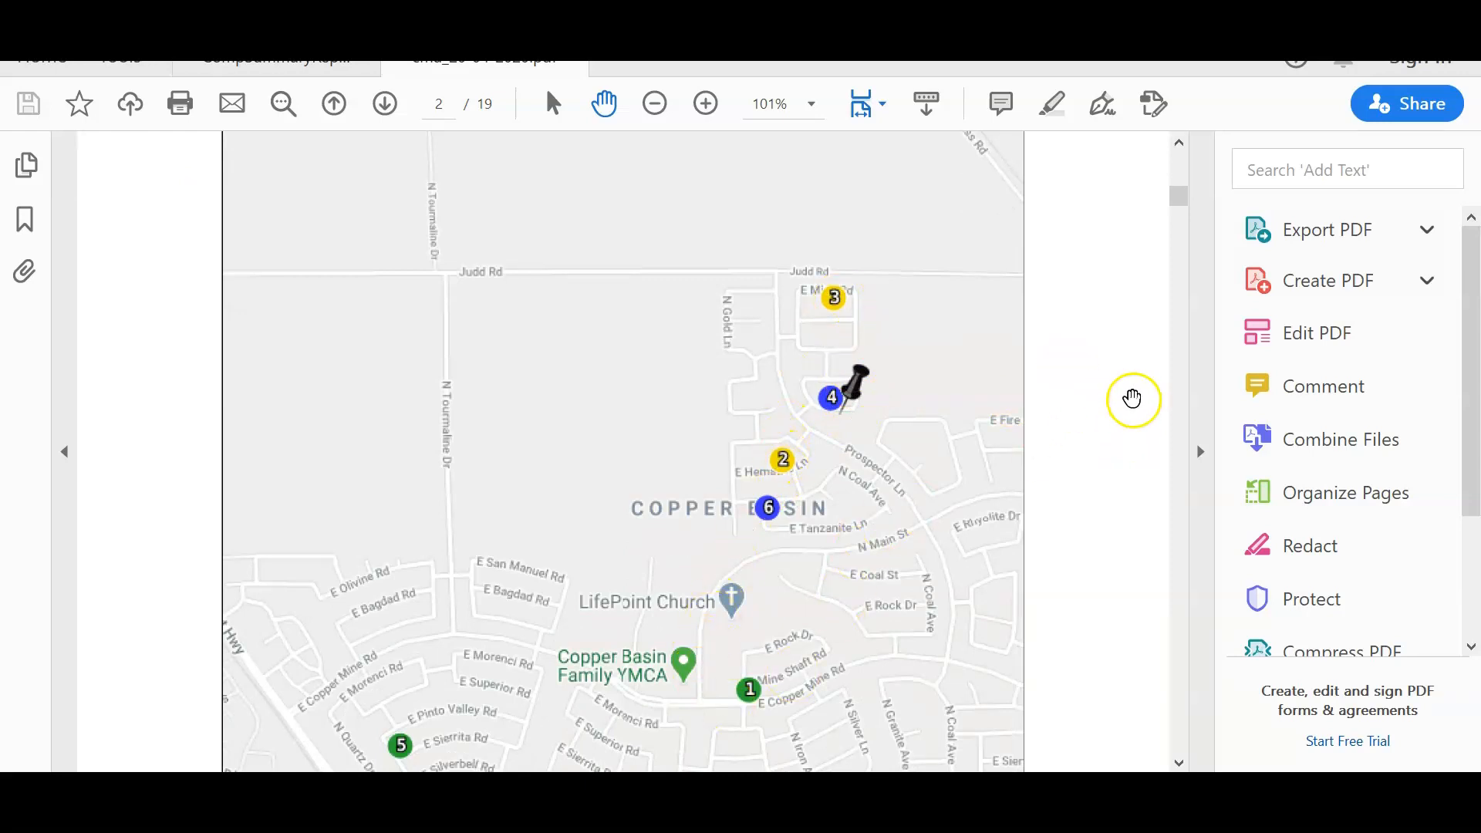
pyautogui.scroll(-8, 1129, 399)
pyautogui.scroll(-20, 1128, 398)
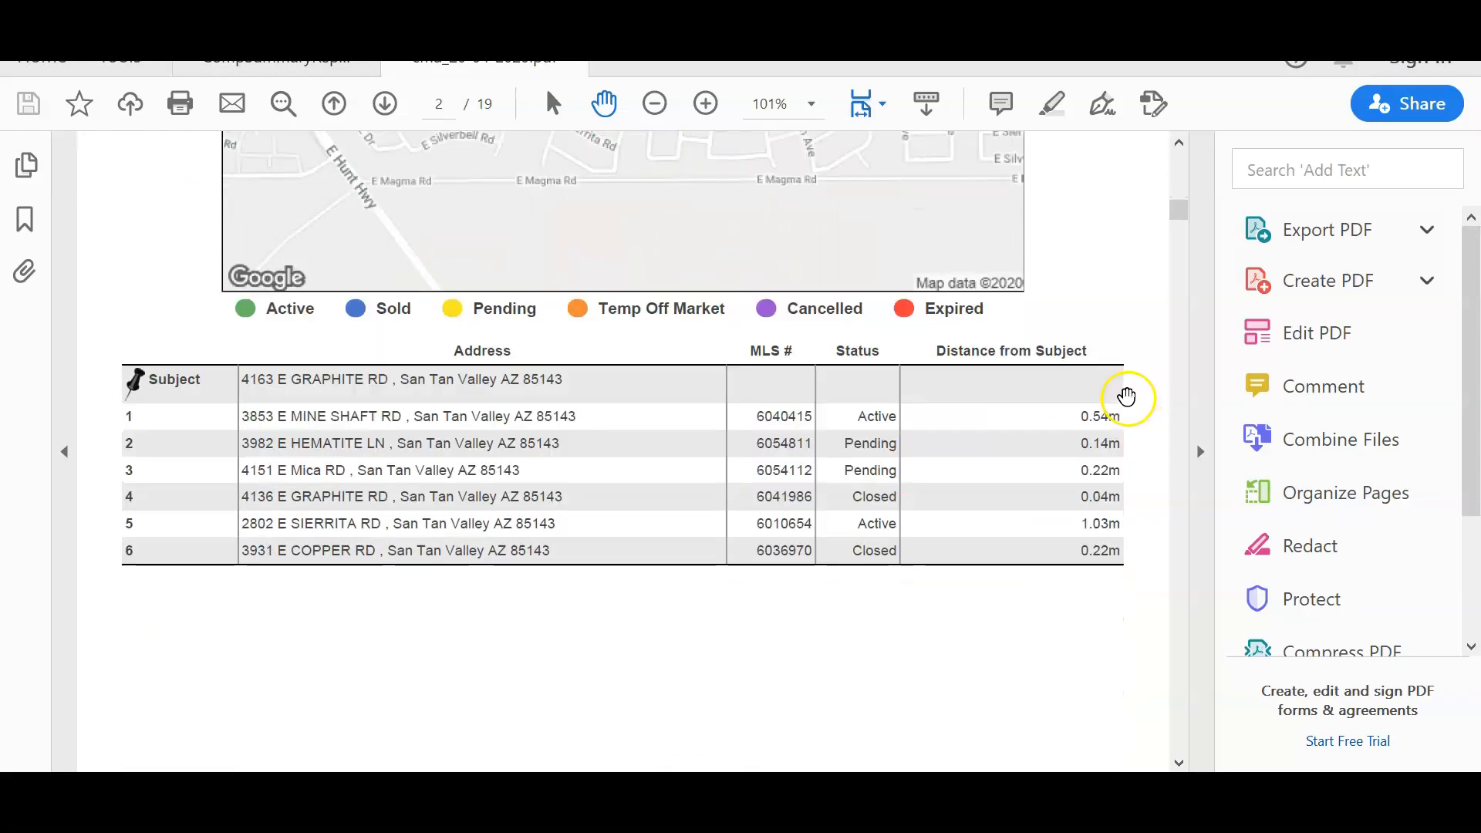
pyautogui.scroll(-14, 1121, 399)
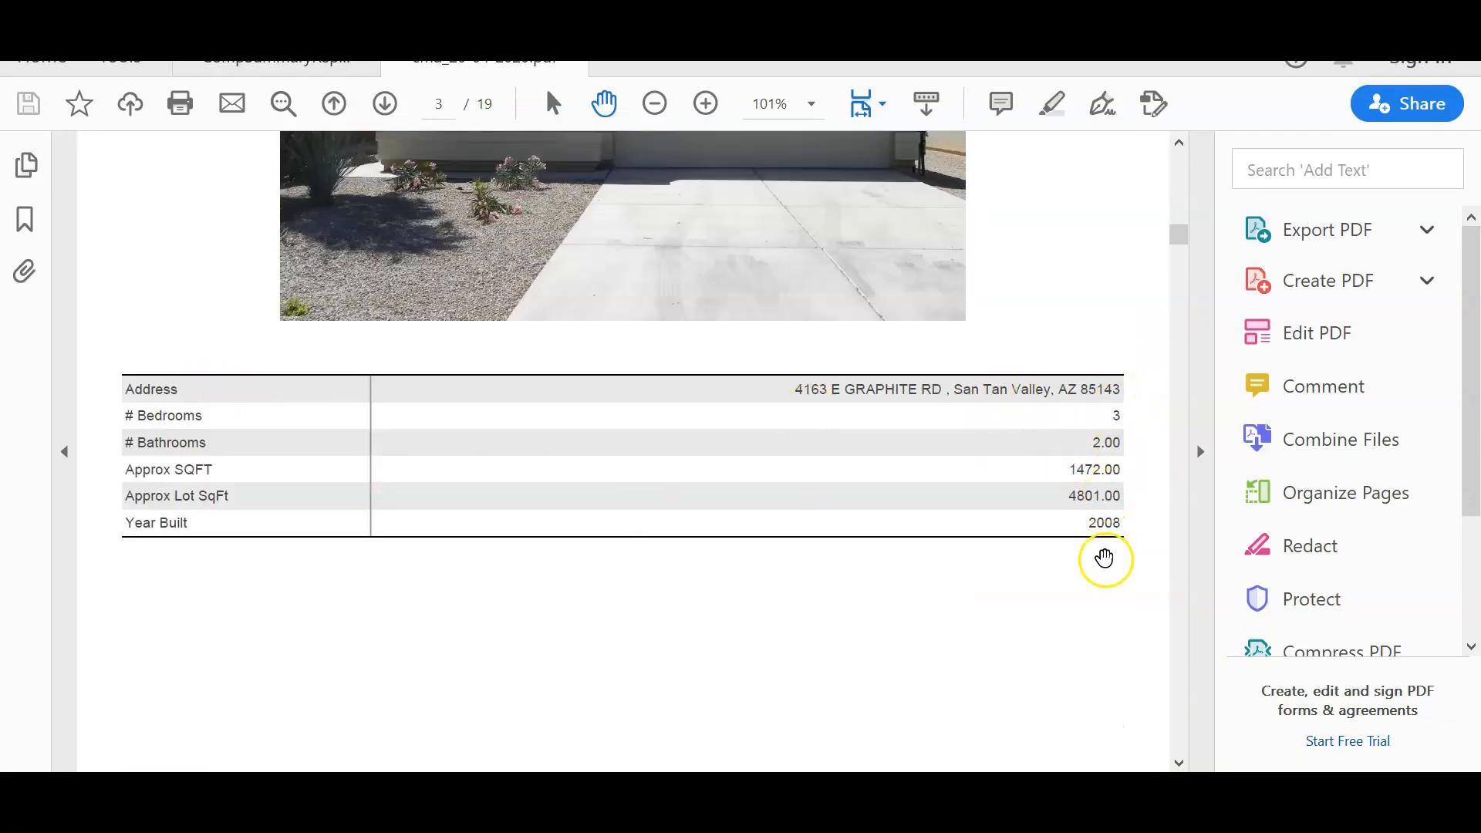
pyautogui.scroll(-20, 1119, 433)
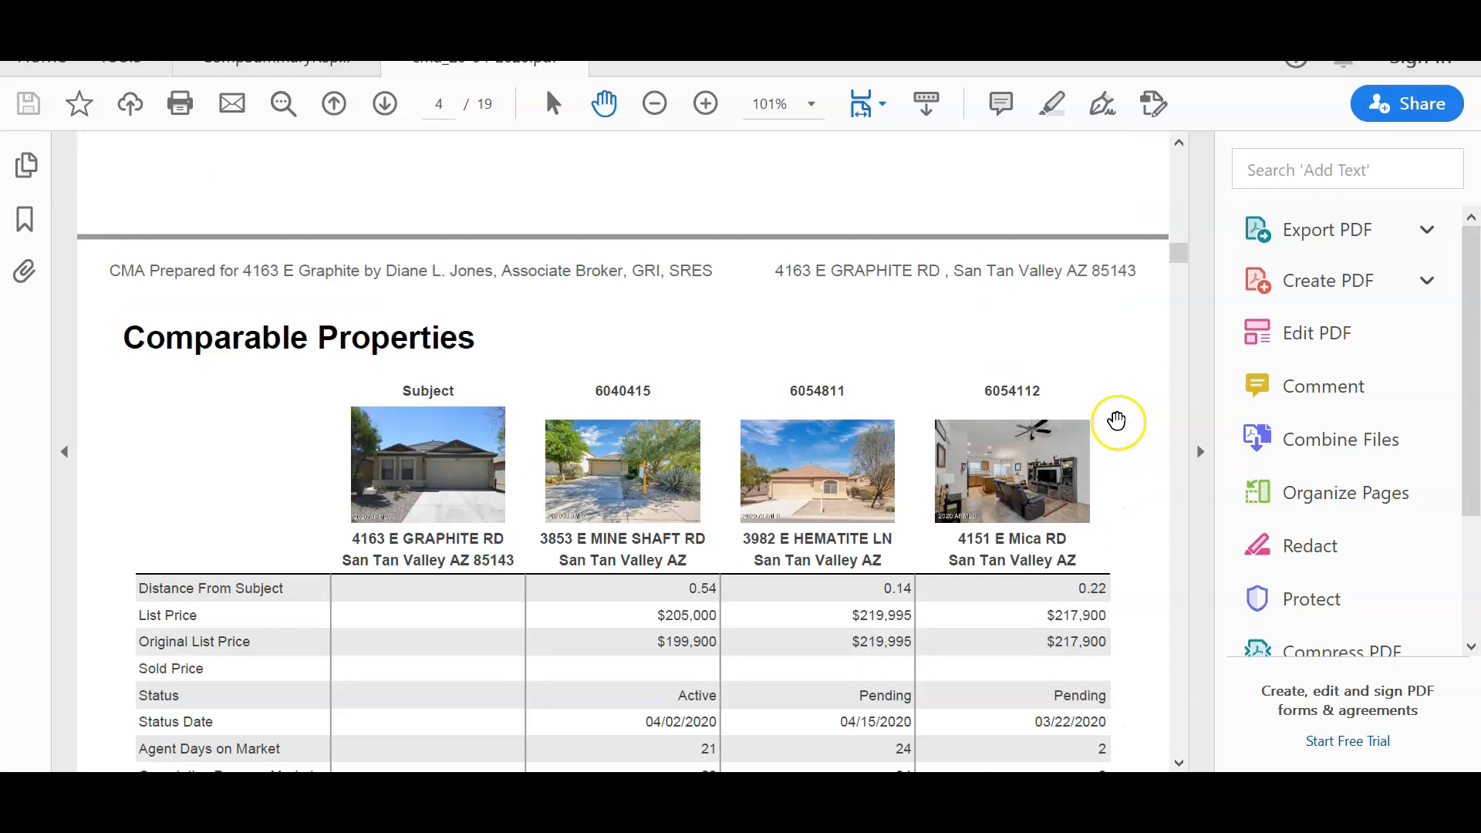
pyautogui.scroll(-6, 1117, 421)
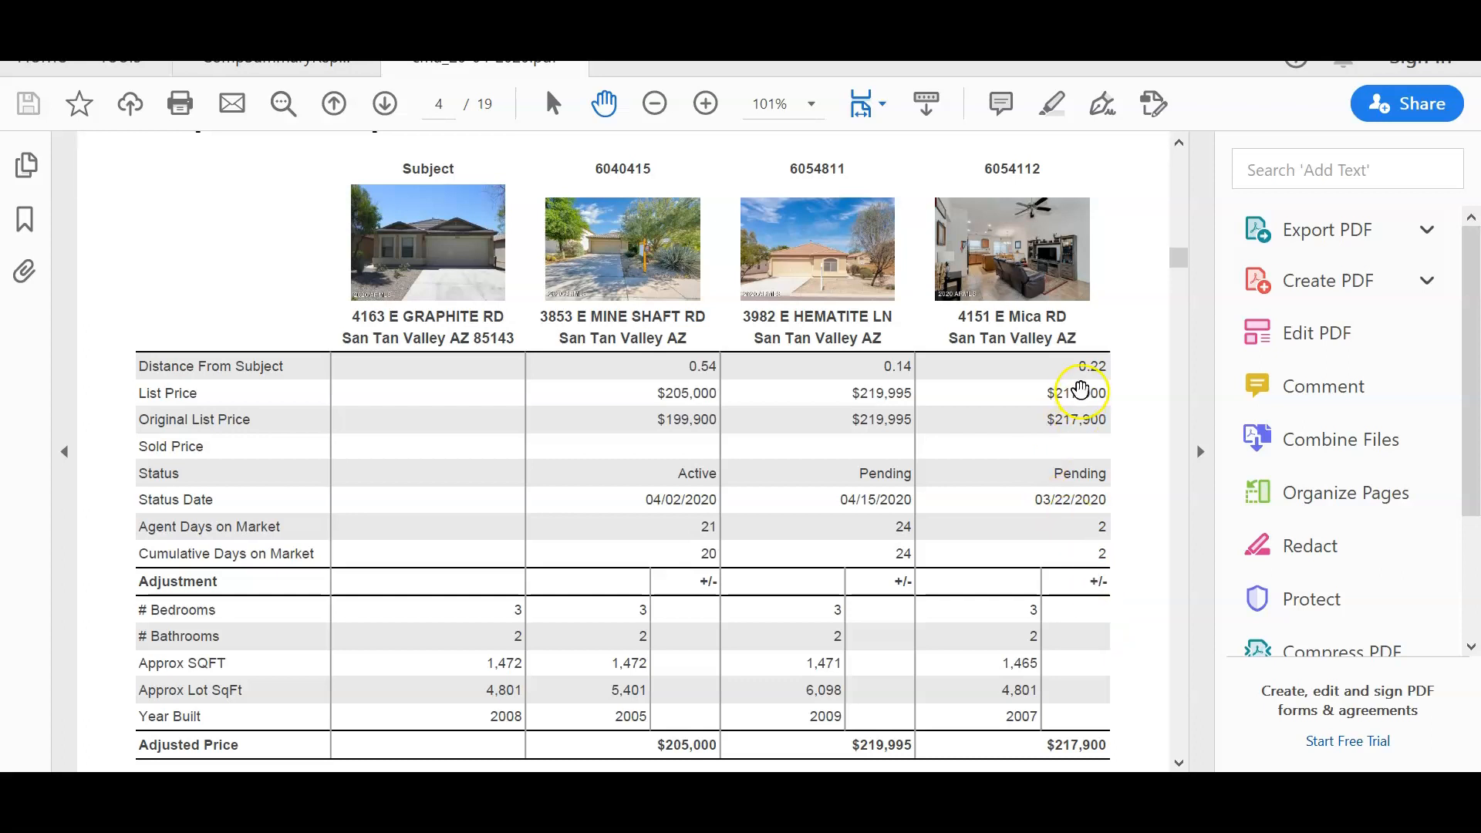
pyautogui.scroll(-3, 1082, 449)
pyautogui.scroll(-10, 1084, 463)
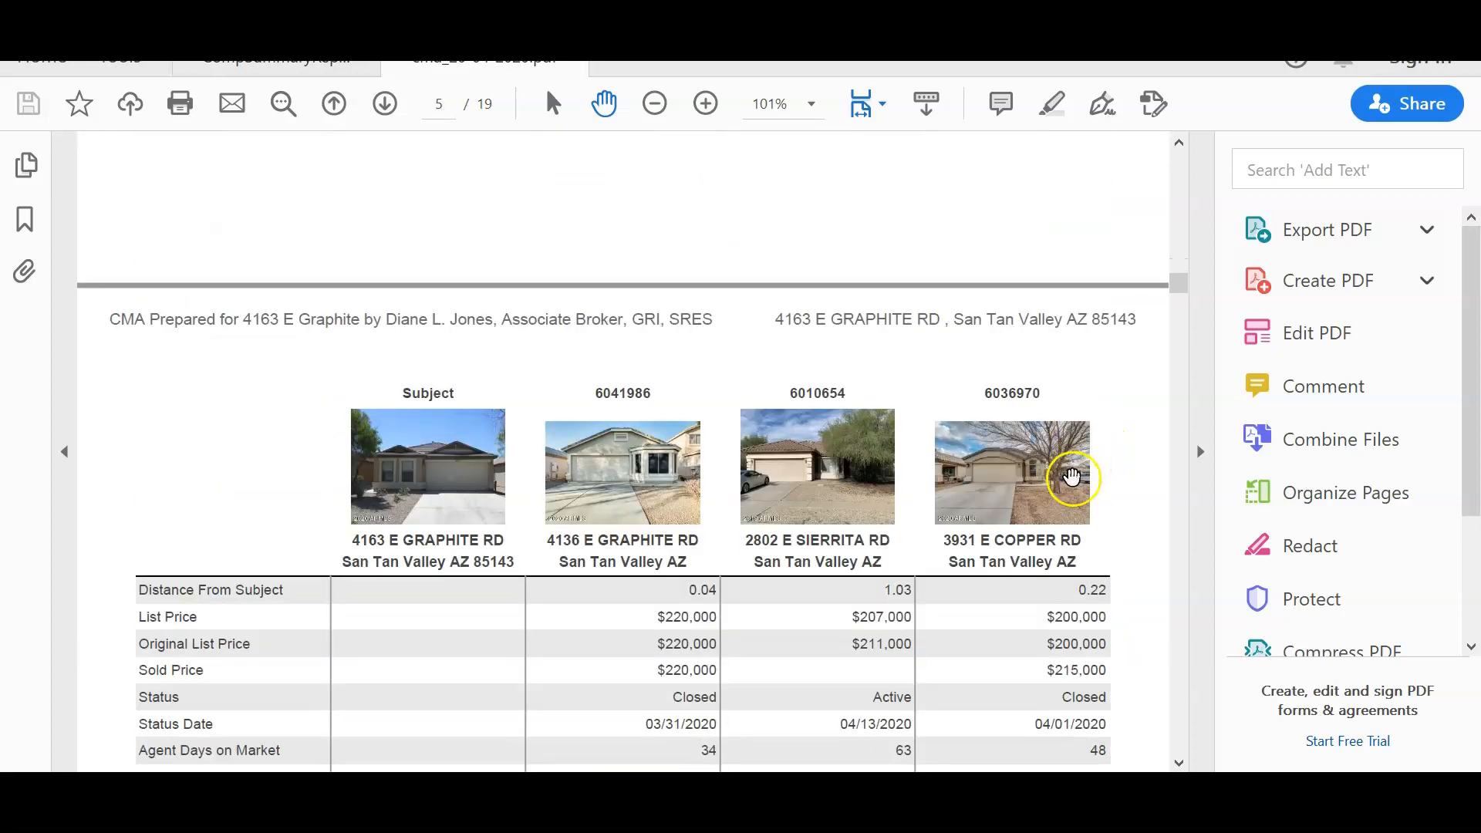
pyautogui.scroll(-10, 1073, 479)
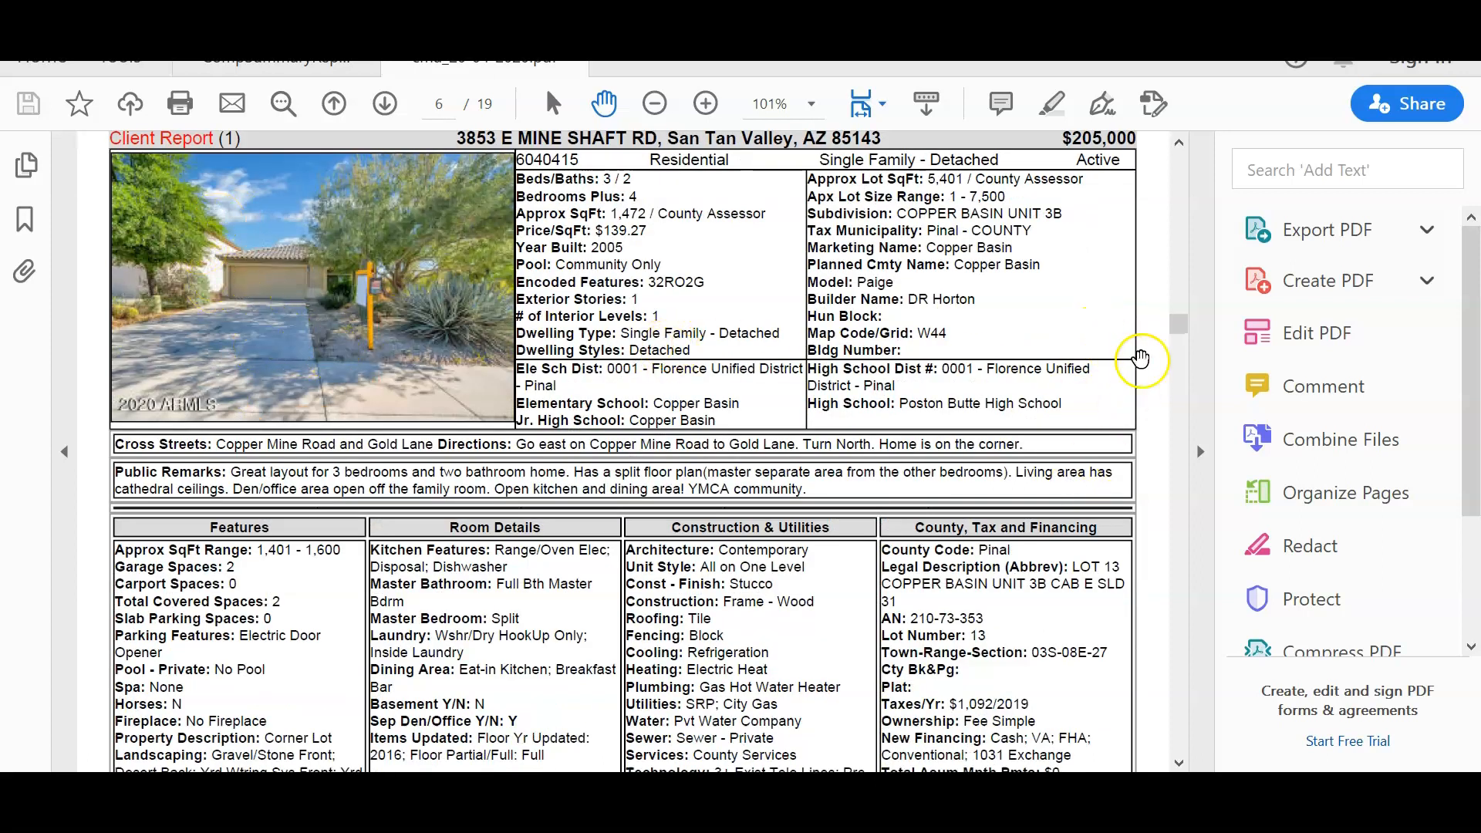
pyautogui.moveTo(1179, 326); pyautogui.dragTo(1179, 362)
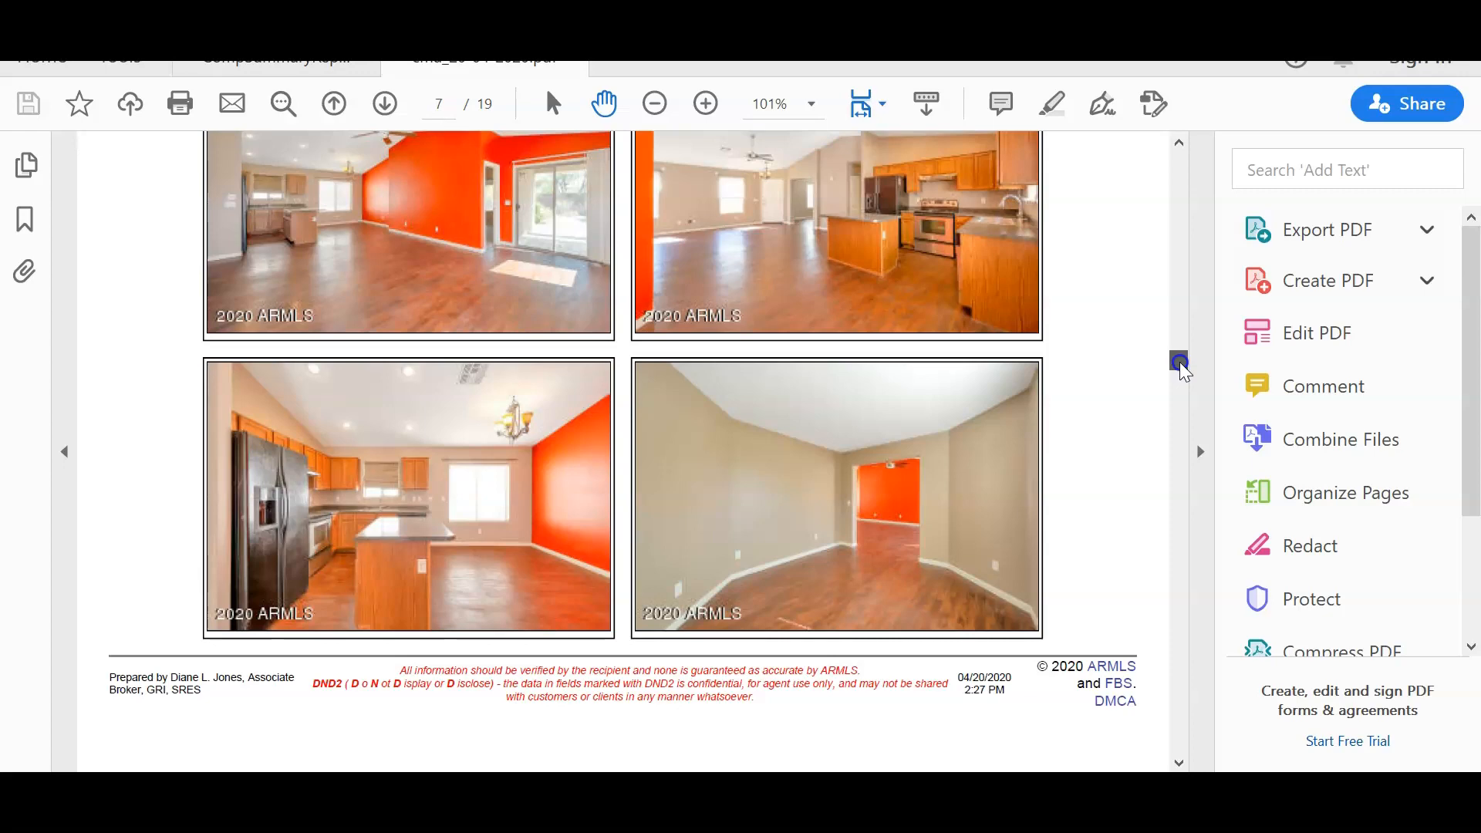
pyautogui.moveTo(1179, 363); pyautogui.dragTo(1194, 460)
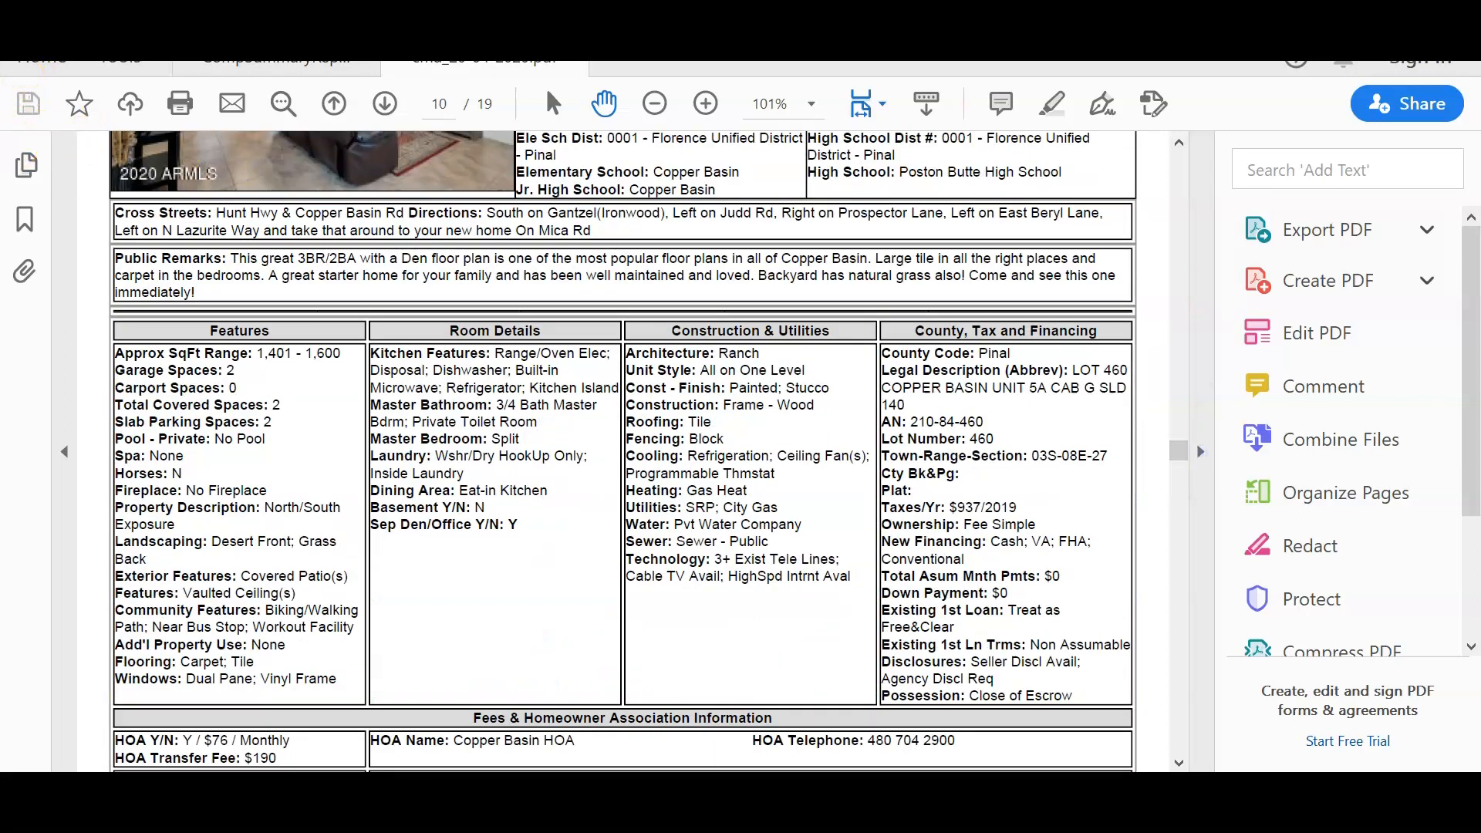